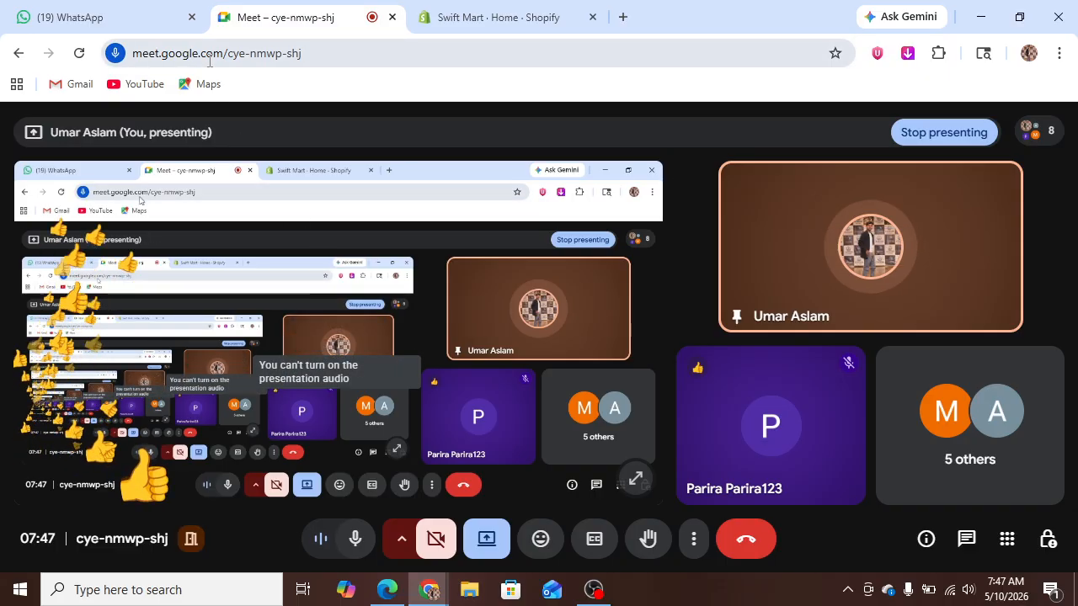
# Switch to the Shopify admin of the Swift Mart store and view the store account options
pyautogui.click(493, 10)
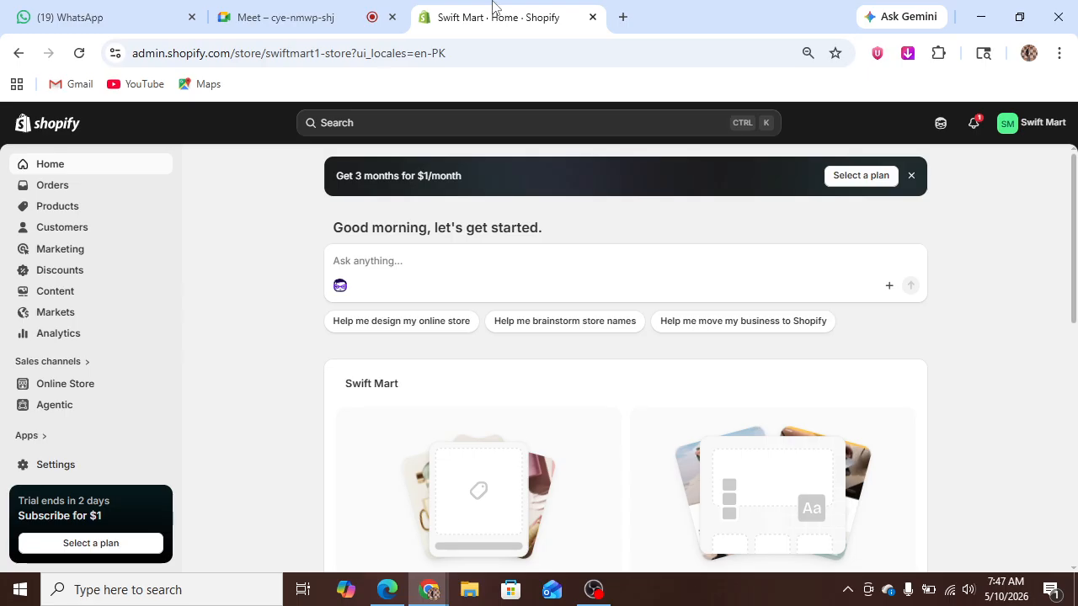
pyautogui.click(1016, 126)
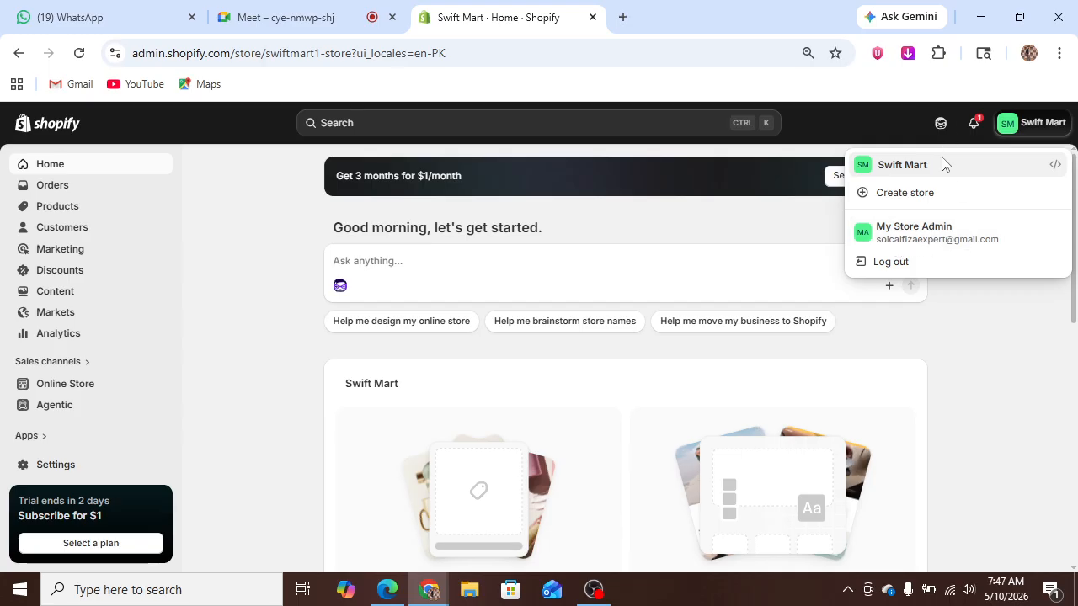
pyautogui.click(1000, 325)
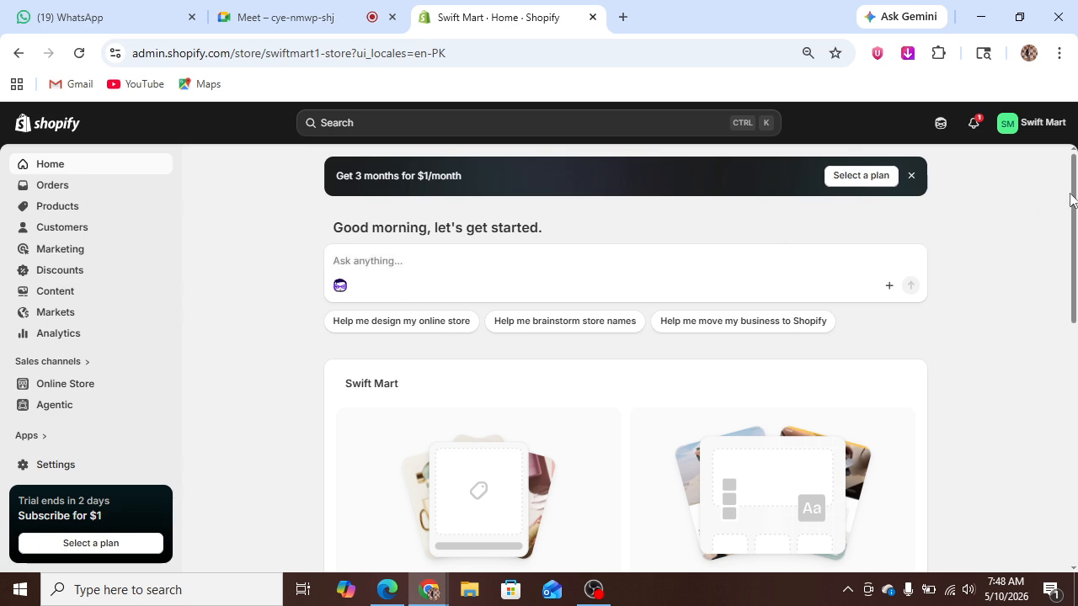
pyautogui.click(1058, 53)
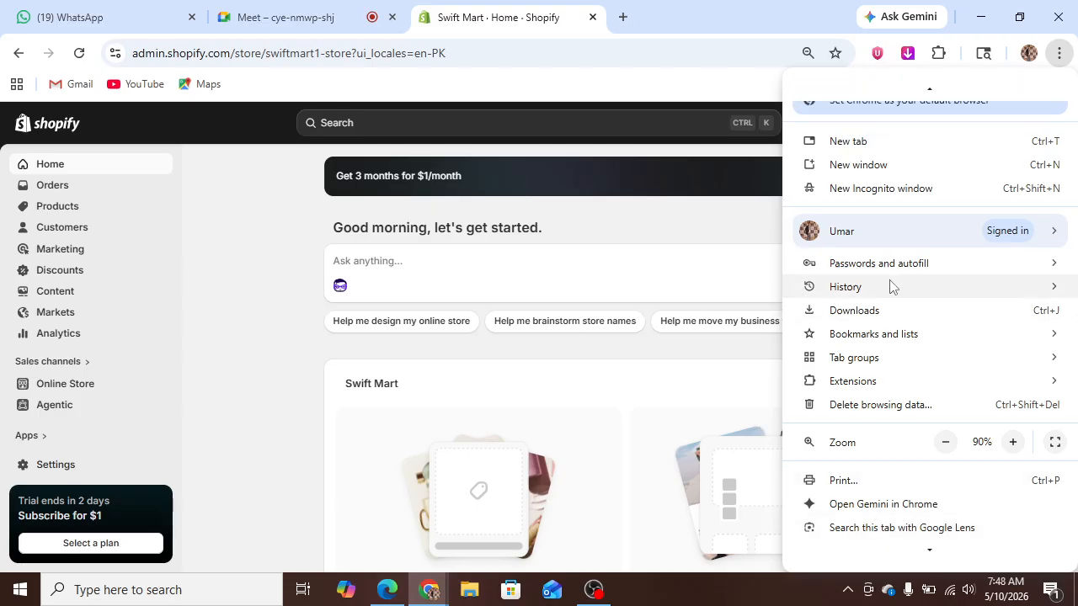
pyautogui.moveTo(932, 358)
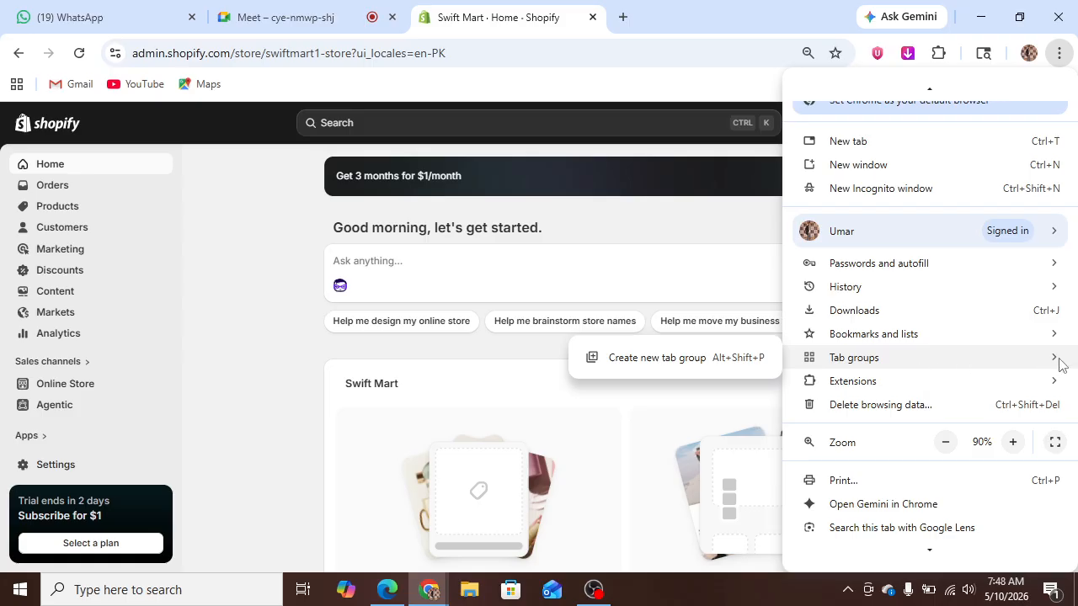
pyautogui.moveTo(851, 286)
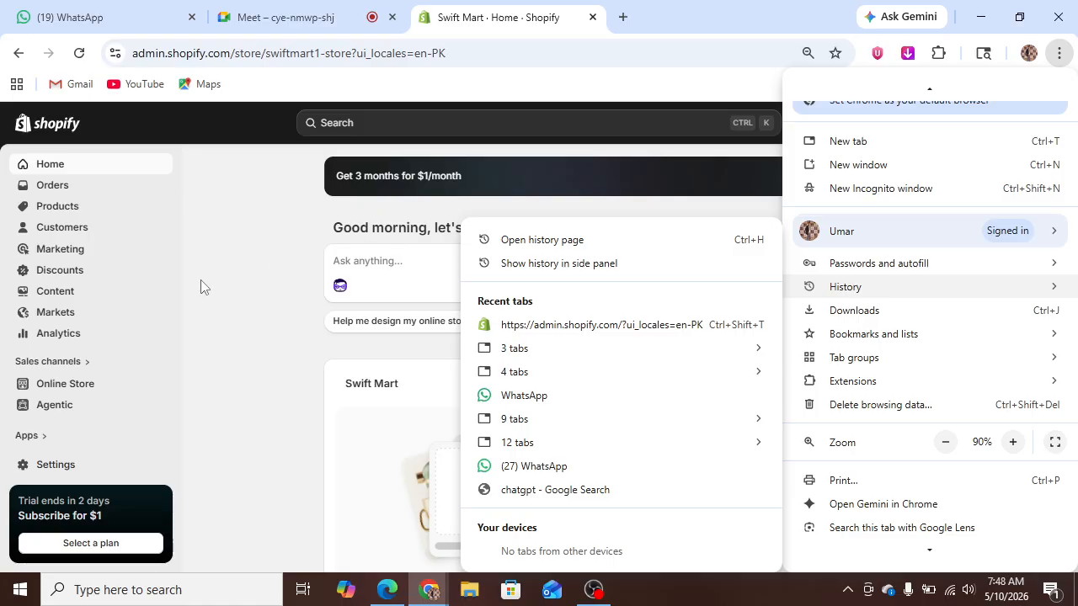
pyautogui.click(1059, 54)
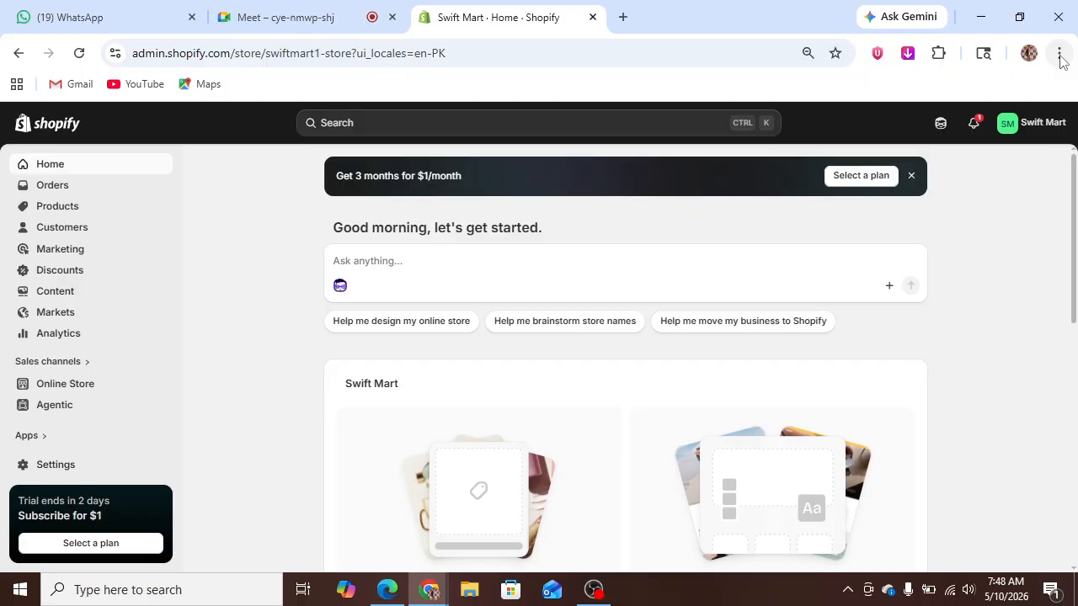
# Open the store's product collections list
pyautogui.click(124, 214)
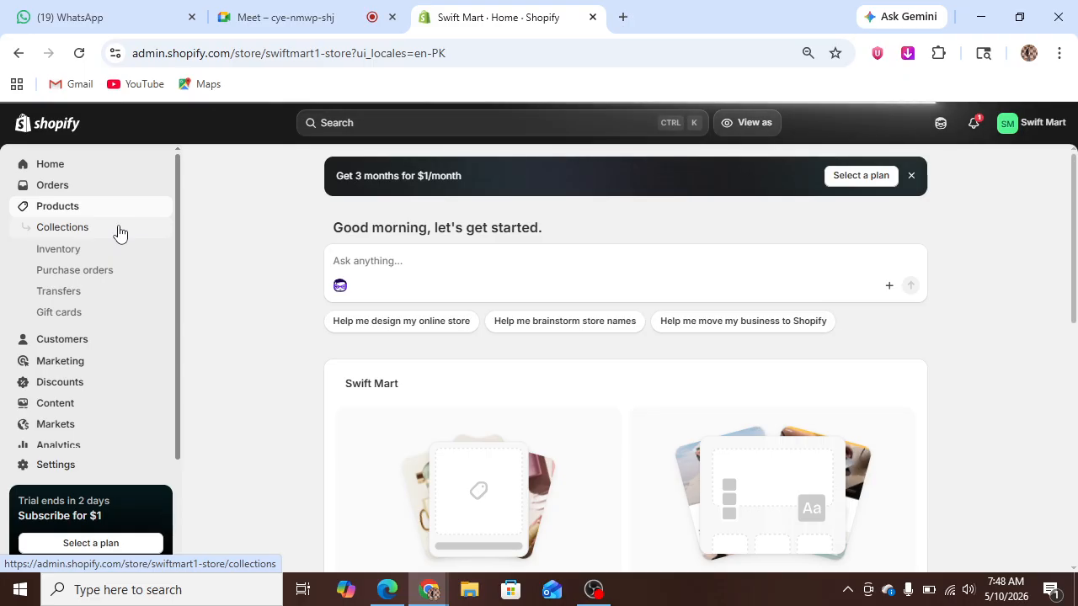
pyautogui.click(291, 7)
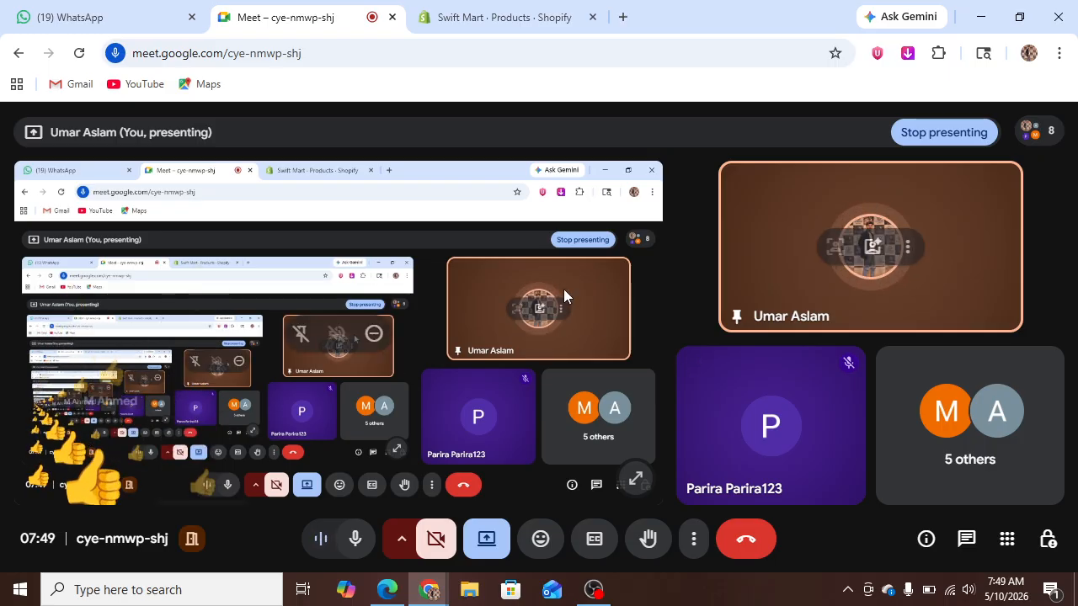
pyautogui.click(475, 22)
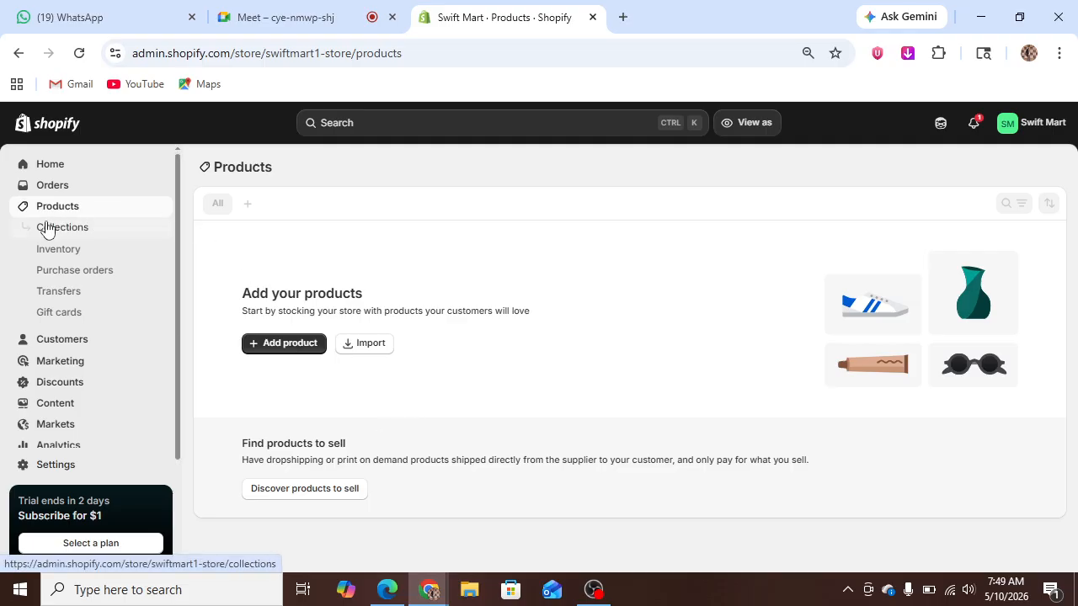
pyautogui.click(107, 237)
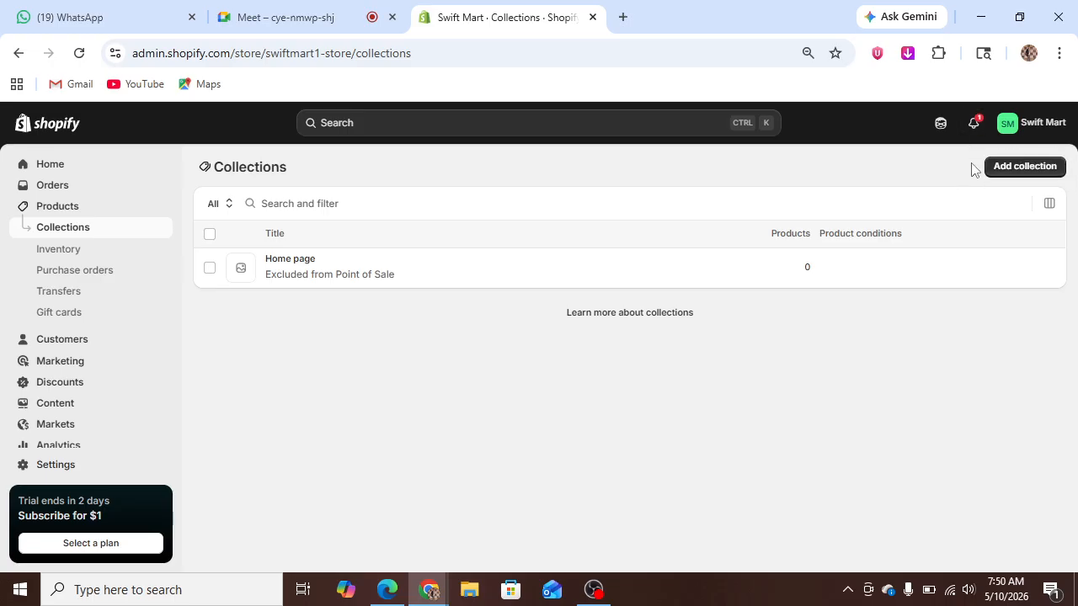
# Start a new collection and enter "skin and personal" as its title
pyautogui.click(1034, 168)
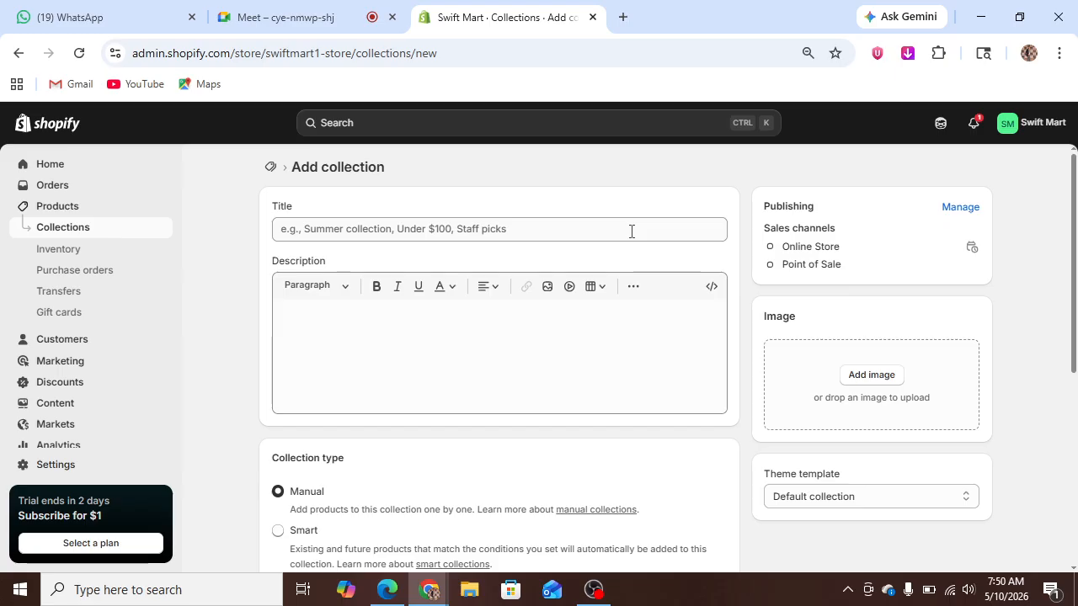
pyautogui.click(332, 223)
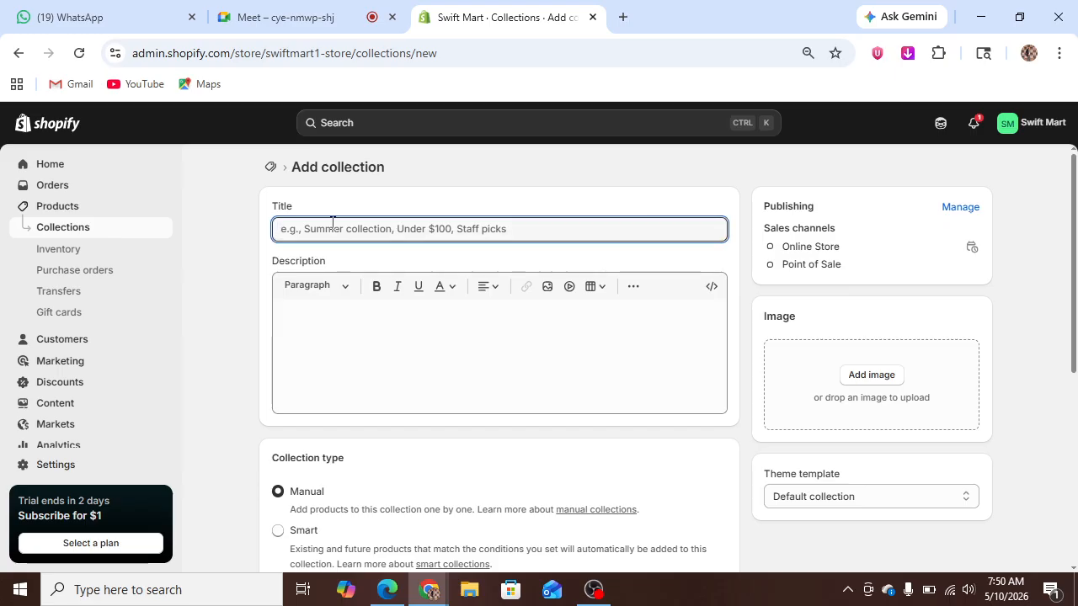
pyautogui.write('s')
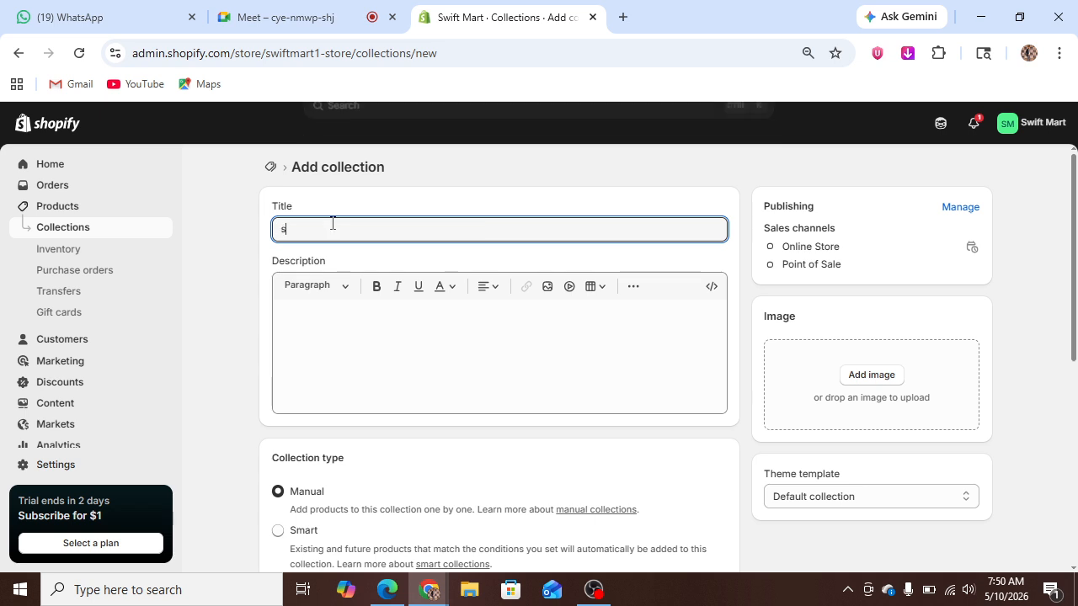
pyautogui.write('kin crae')
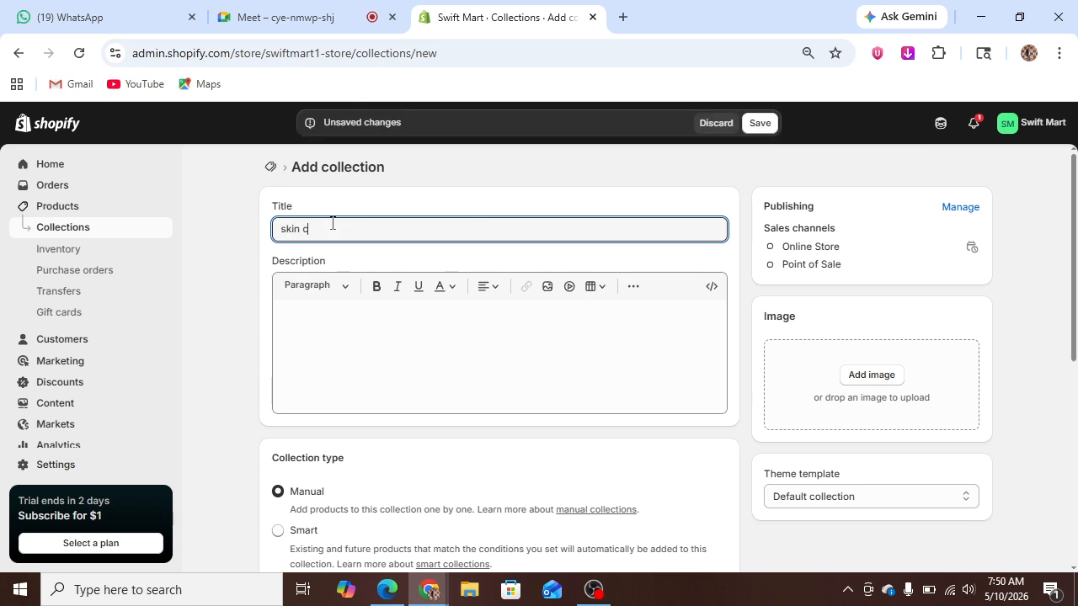
pyautogui.press('BackSpace')
pyautogui.press('BackSpace')
pyautogui.press('BackSpace')
pyautogui.write('personal')
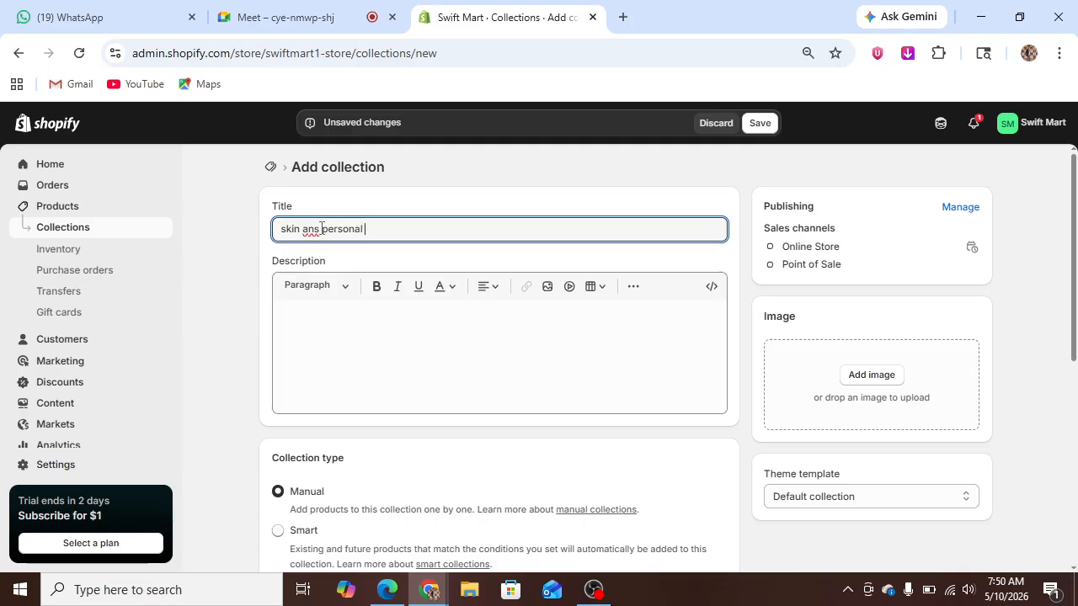
pyautogui.click(320, 229)
pyautogui.press('BackSpace')
pyautogui.write('d')
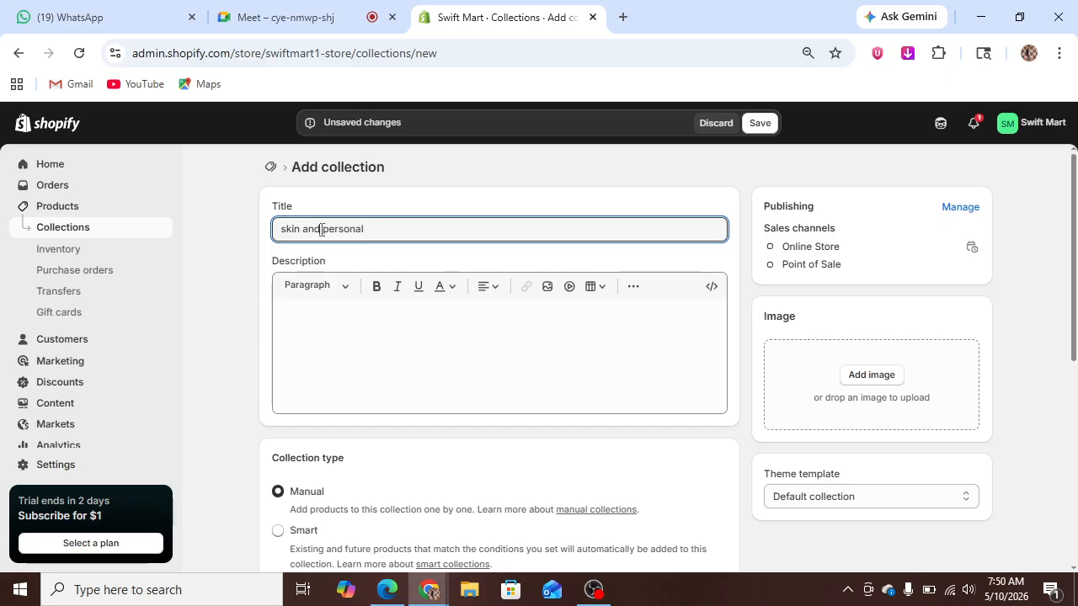
# Complete the collection title as "skin and personal care" and save the collection
pyautogui.click(368, 227)
pyautogui.write('re')
pyautogui.press('BackSpace')
pyautogui.press('BackSpace')
pyautogui.click(763, 133)
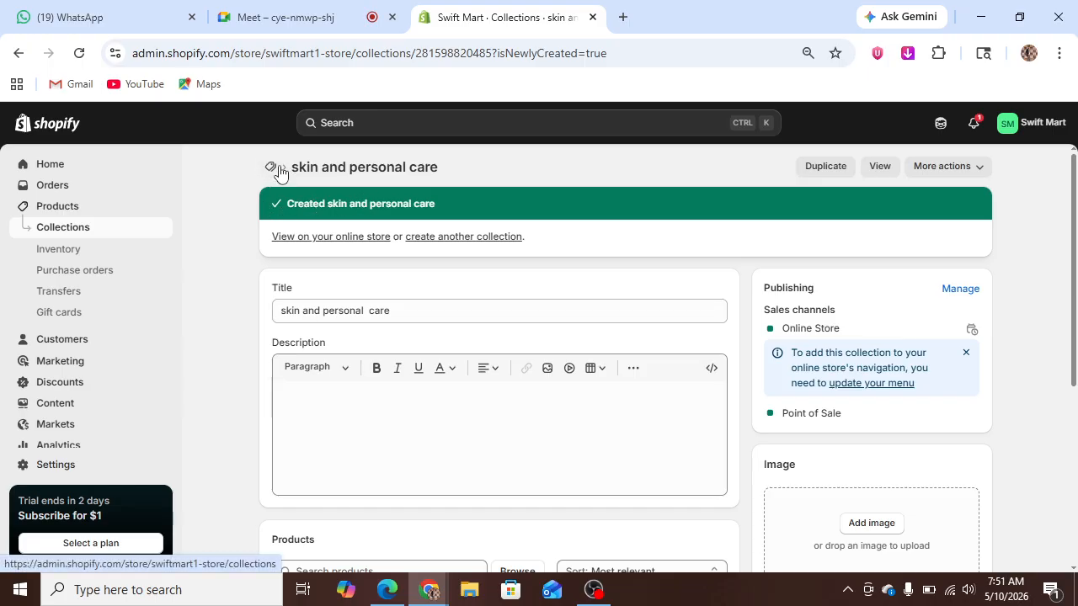
# Return to the collections list, then create and save a collection titled "Hot selling"
pyautogui.click(270, 168)
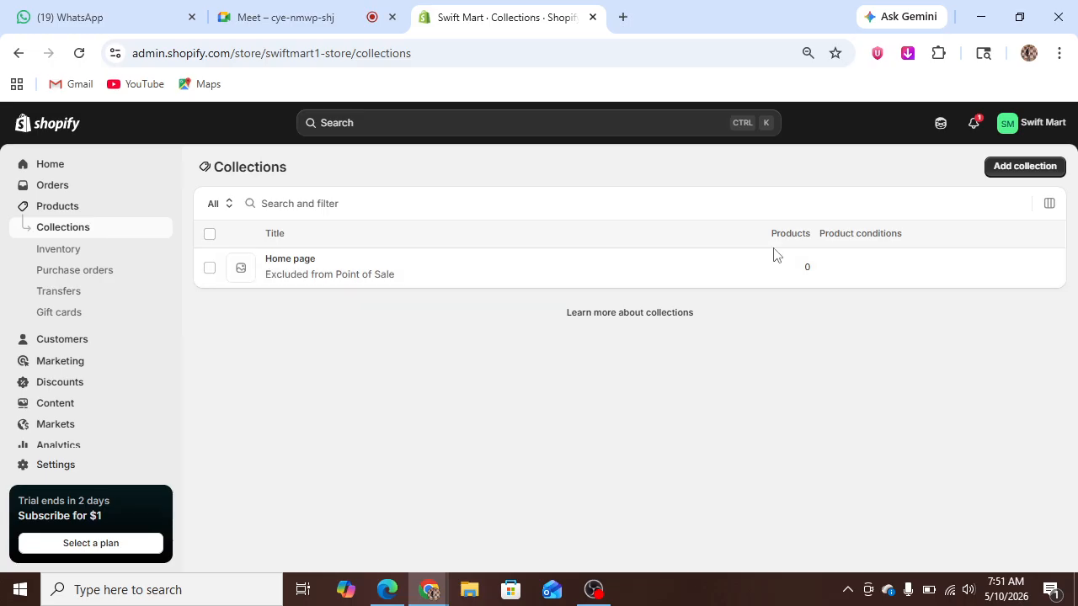
pyautogui.click(1033, 167)
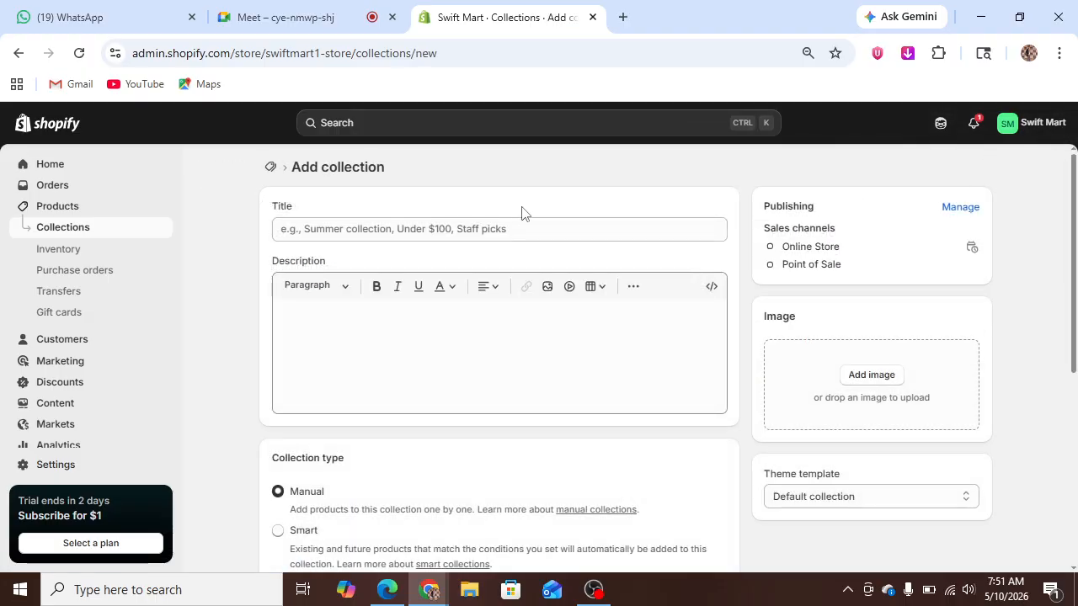
pyautogui.click(410, 235)
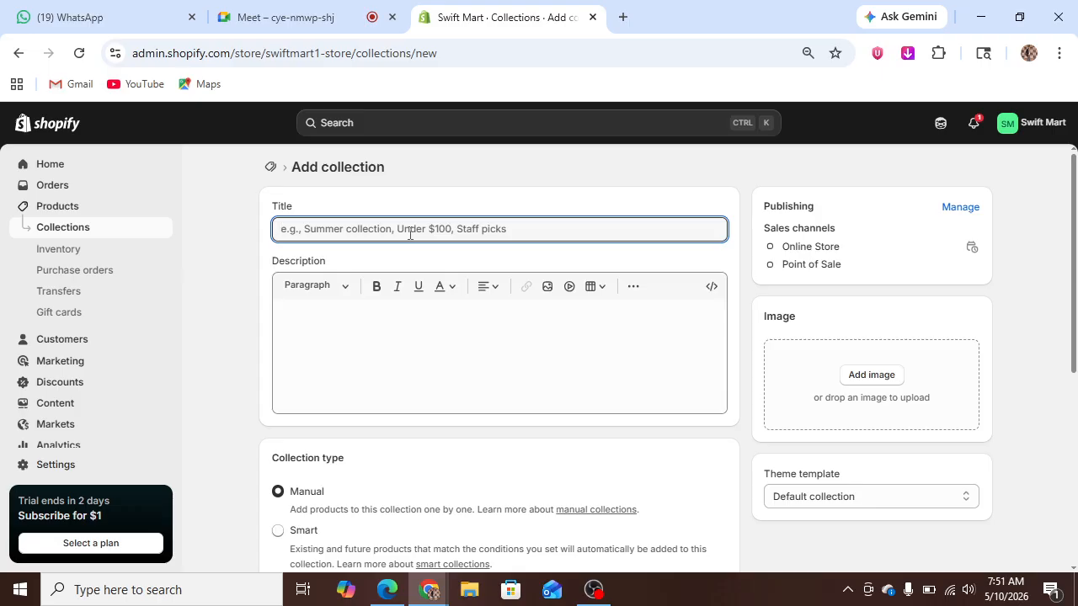
pyautogui.write('Hot selling')
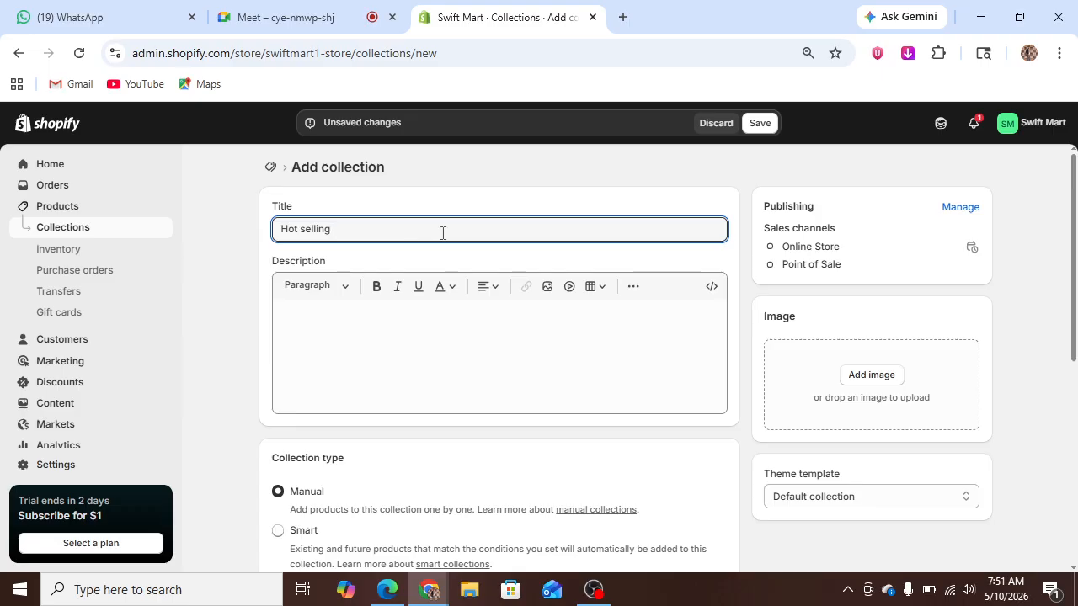
pyautogui.click(775, 131)
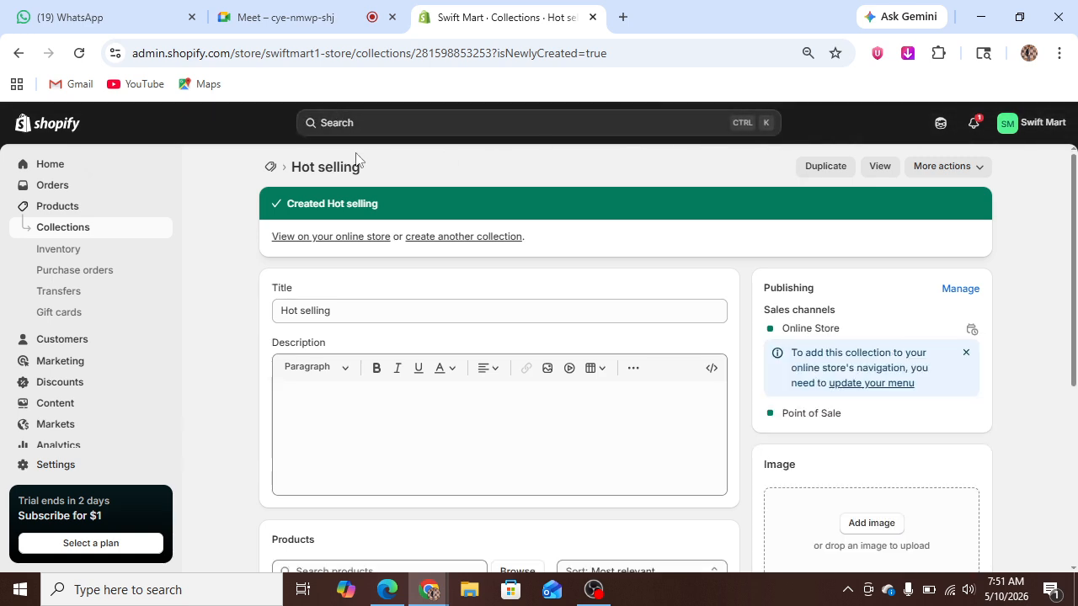
# Add another collection titled "kithen" from the collections list and save it
pyautogui.click(268, 168)
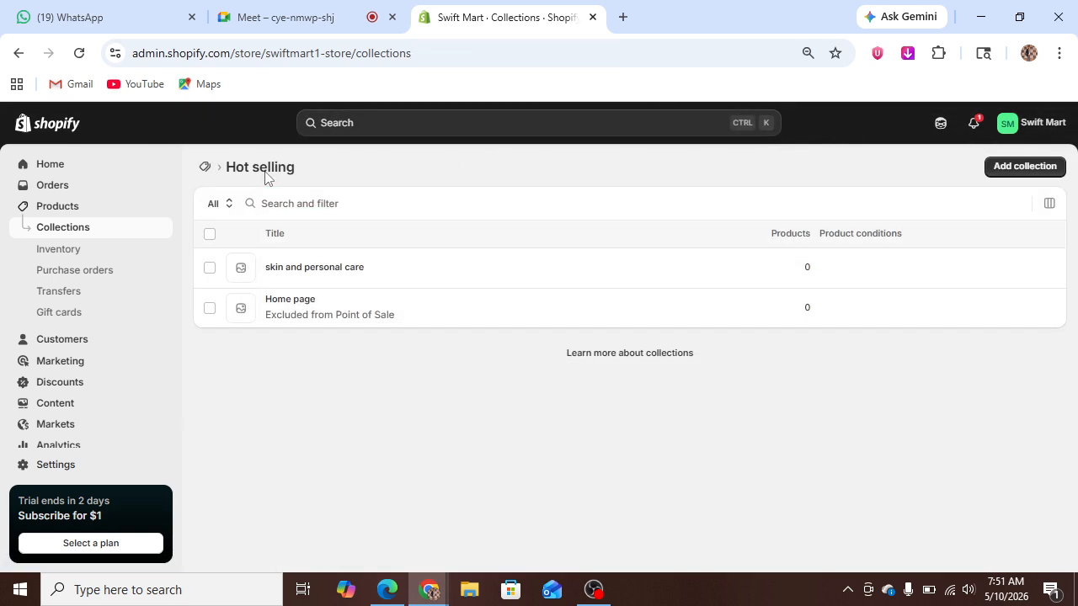
pyautogui.click(1053, 174)
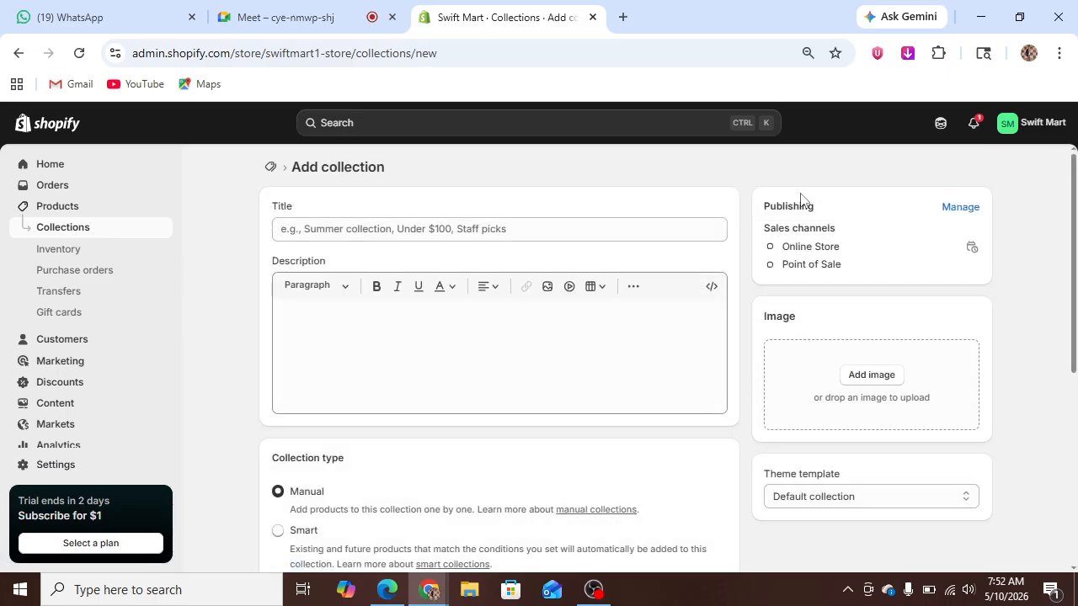
pyautogui.click(471, 234)
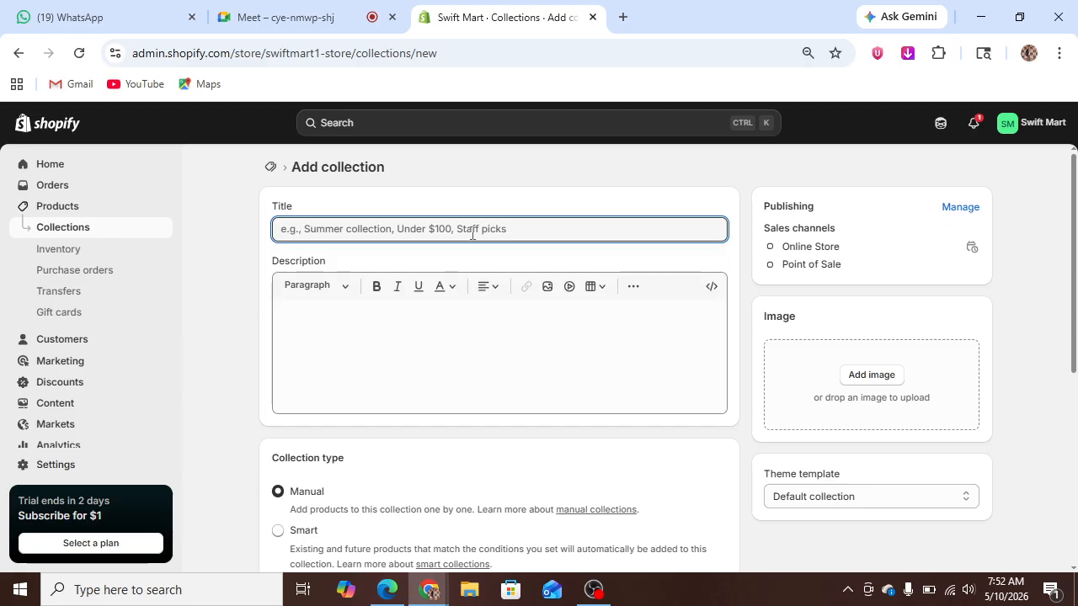
pyautogui.write('kithen')
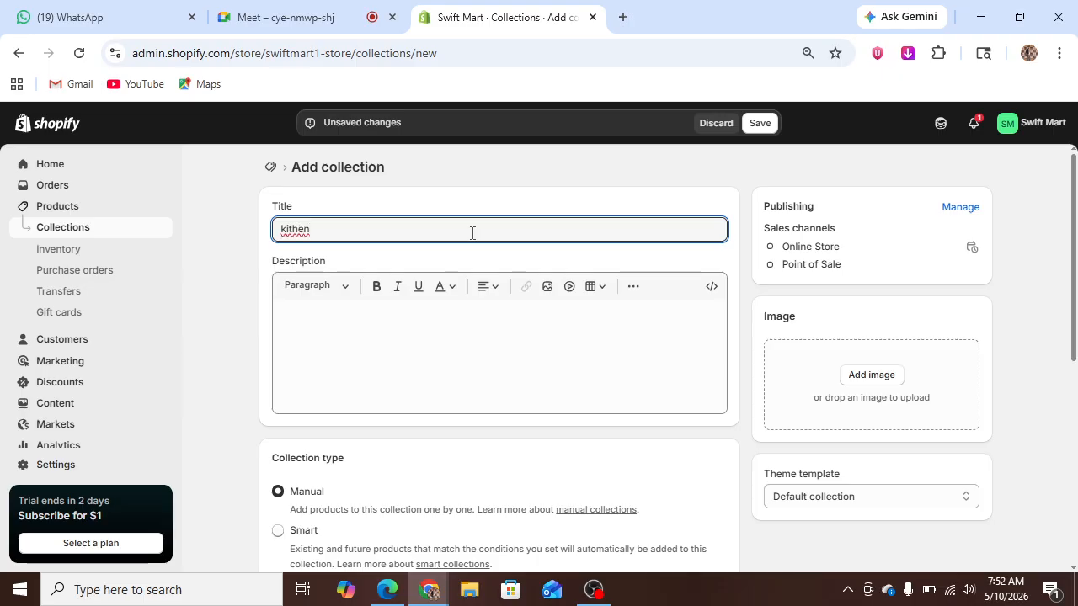
pyautogui.click(754, 128)
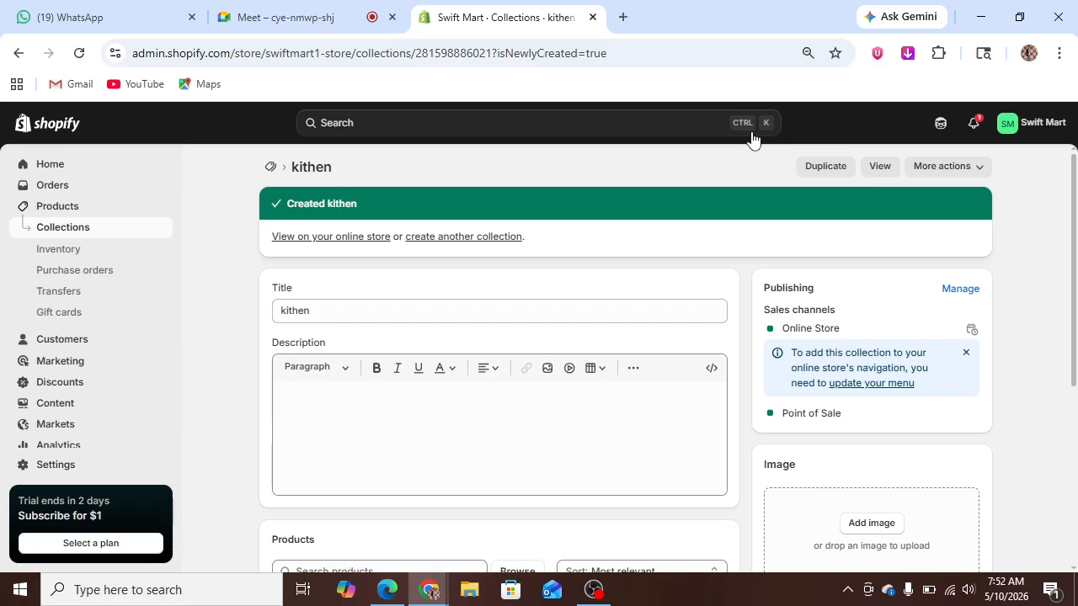
# Add a further collection titled "hot selling" in lowercase from the collections list and save it
pyautogui.click(272, 168)
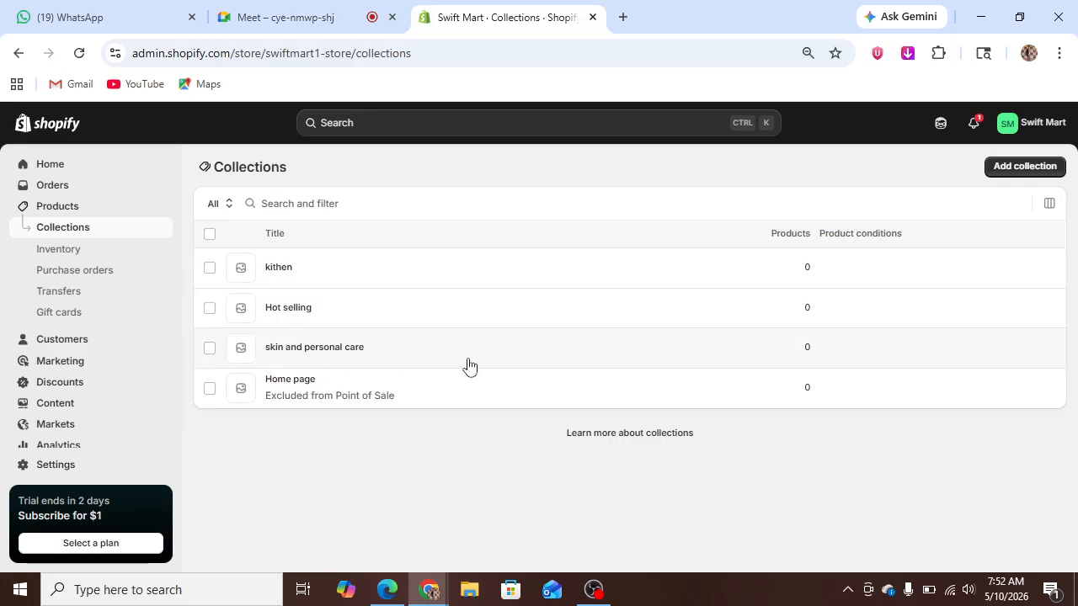
pyautogui.click(1002, 173)
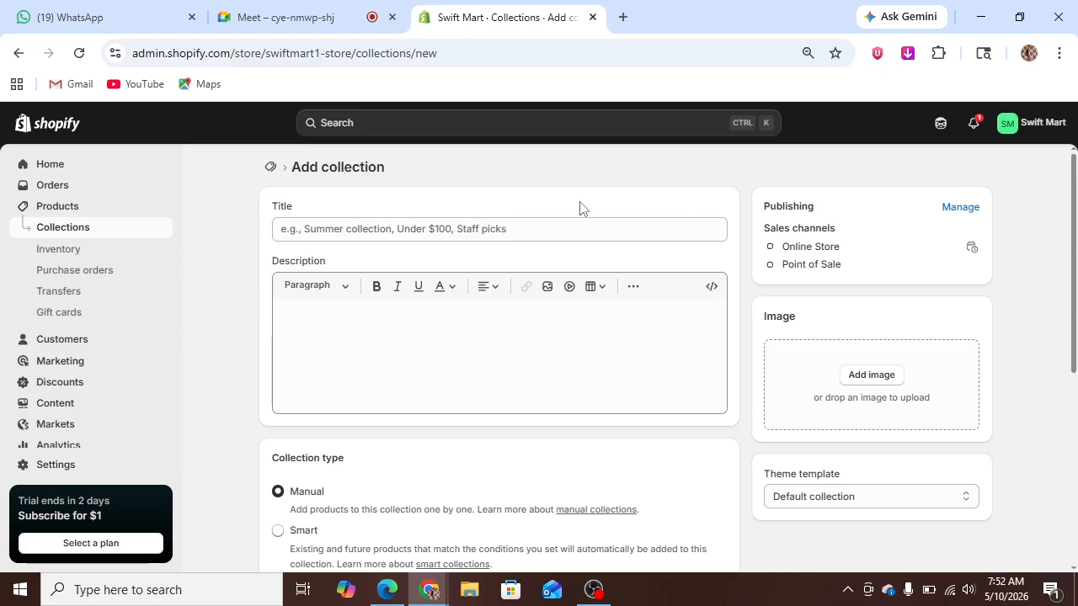
pyautogui.click(448, 231)
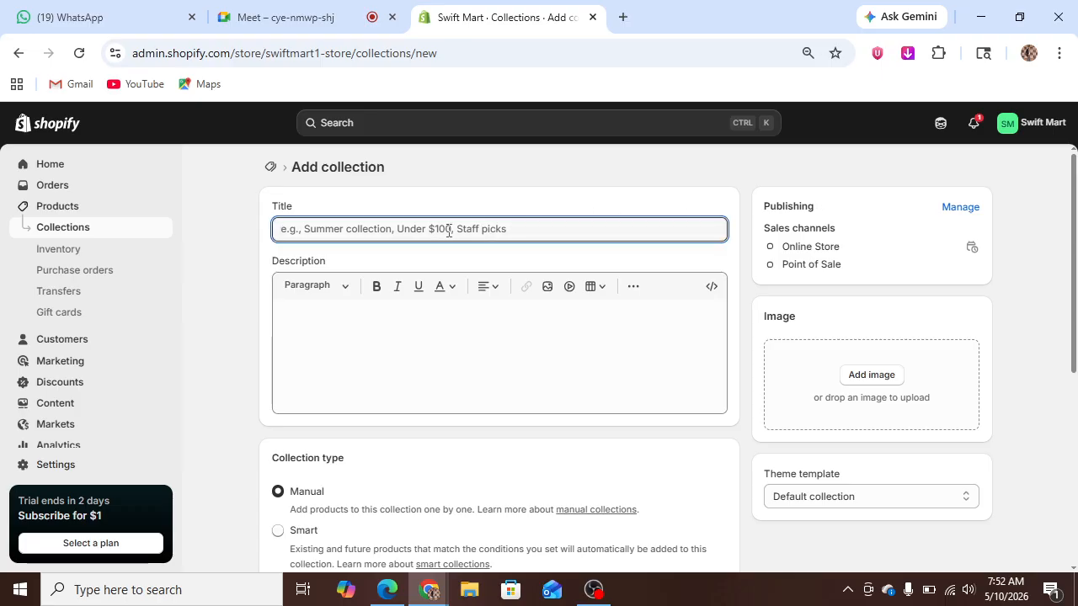
pyautogui.write('hot selling')
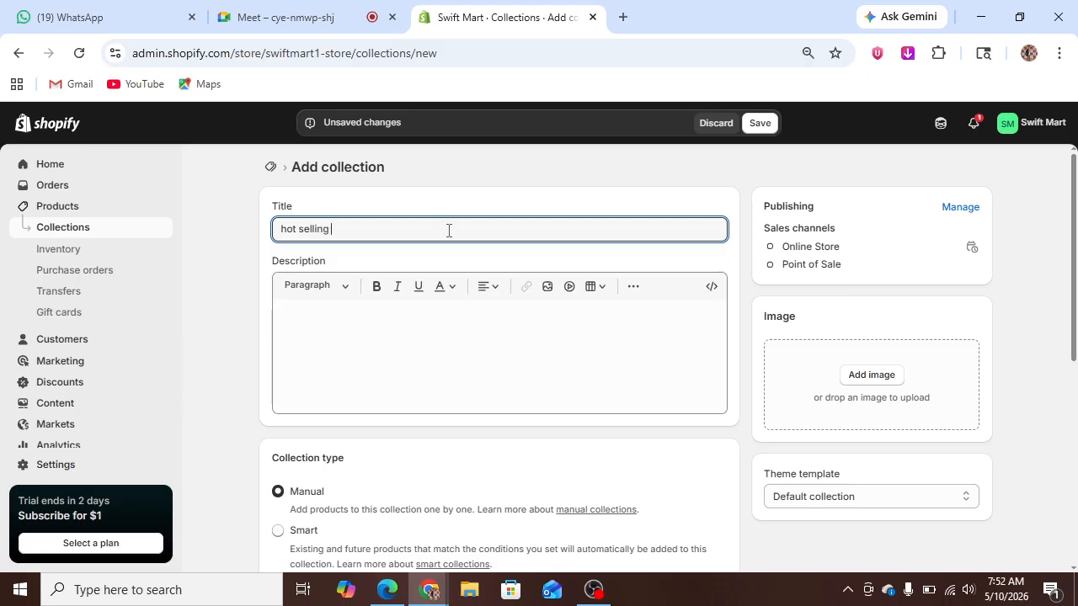
pyautogui.click(769, 122)
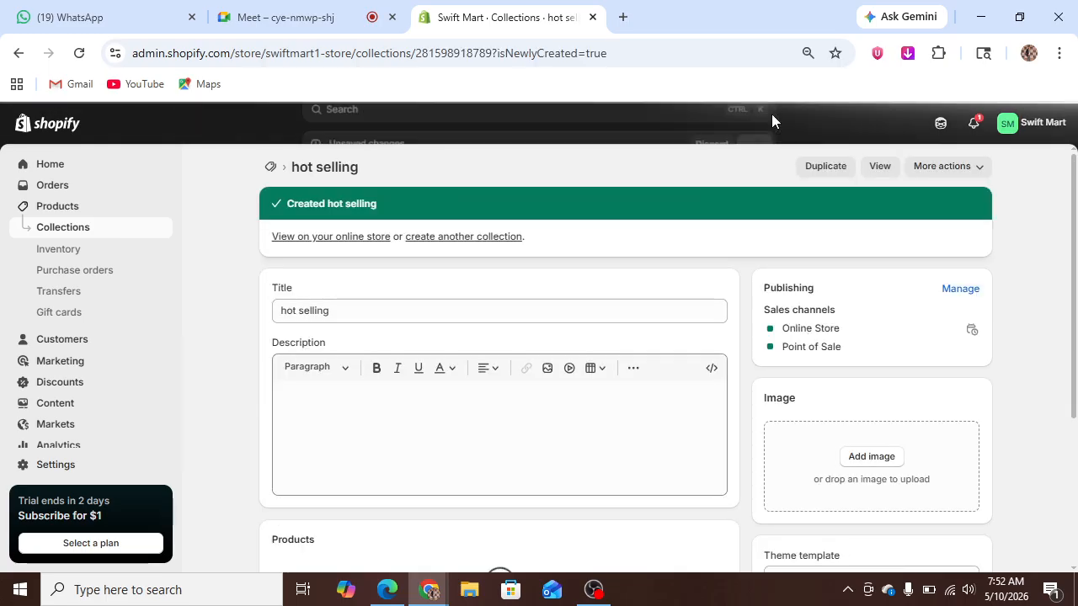
# Return to the collections list and delete the duplicate lowercase "hot selling" collection
pyautogui.click(266, 166)
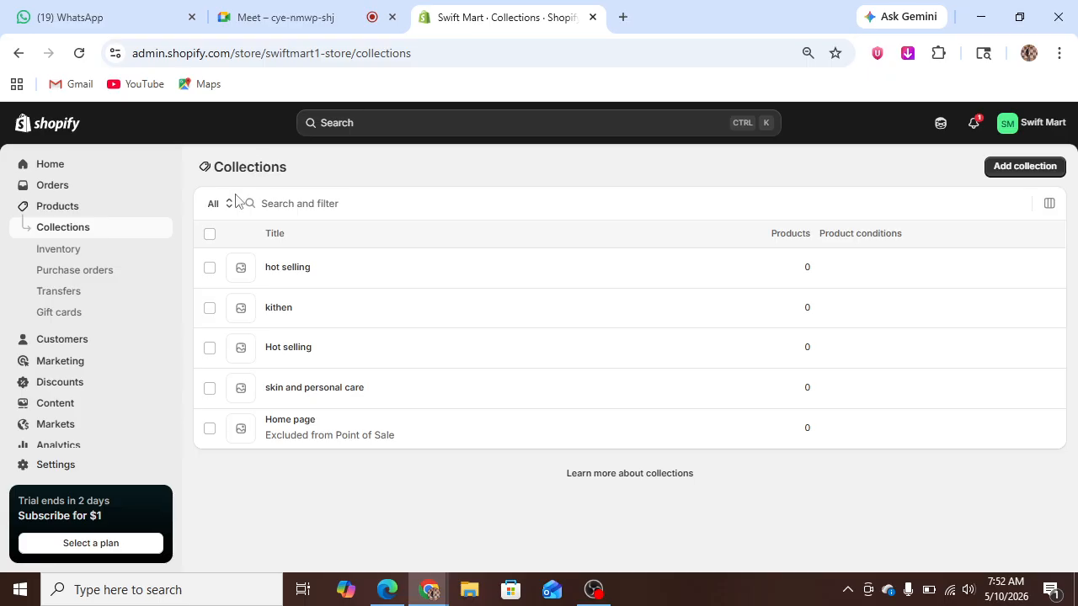
pyautogui.click(209, 273)
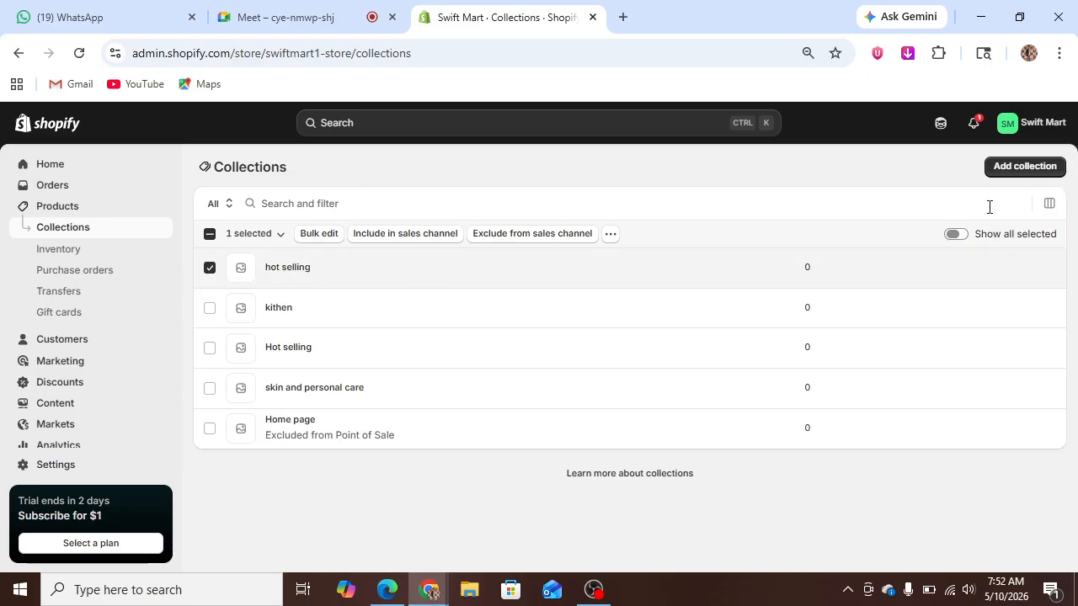
pyautogui.click(613, 235)
pyautogui.click(614, 268)
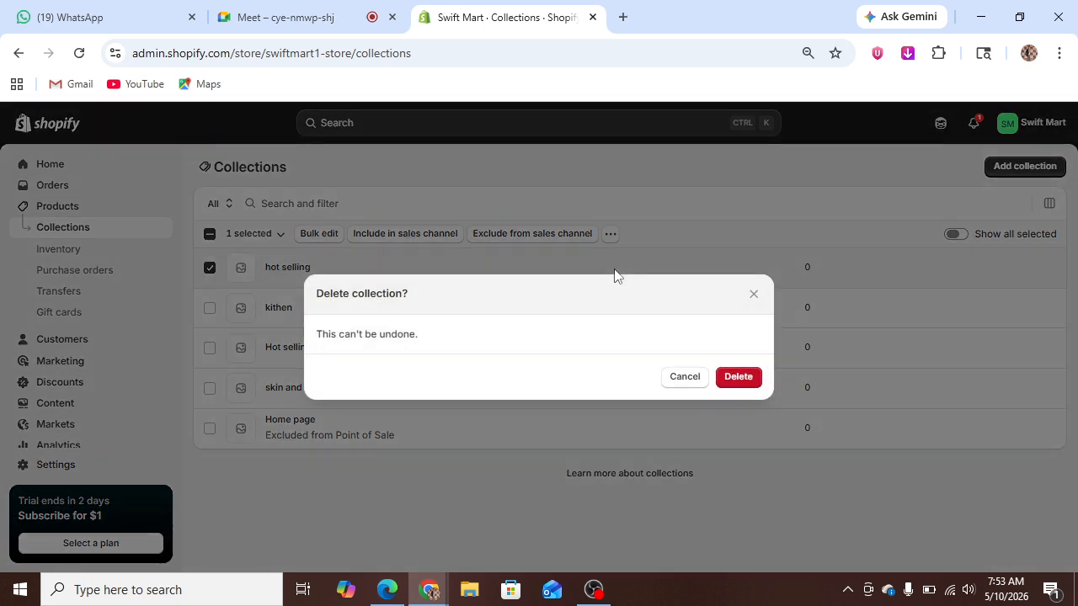
pyautogui.click(736, 378)
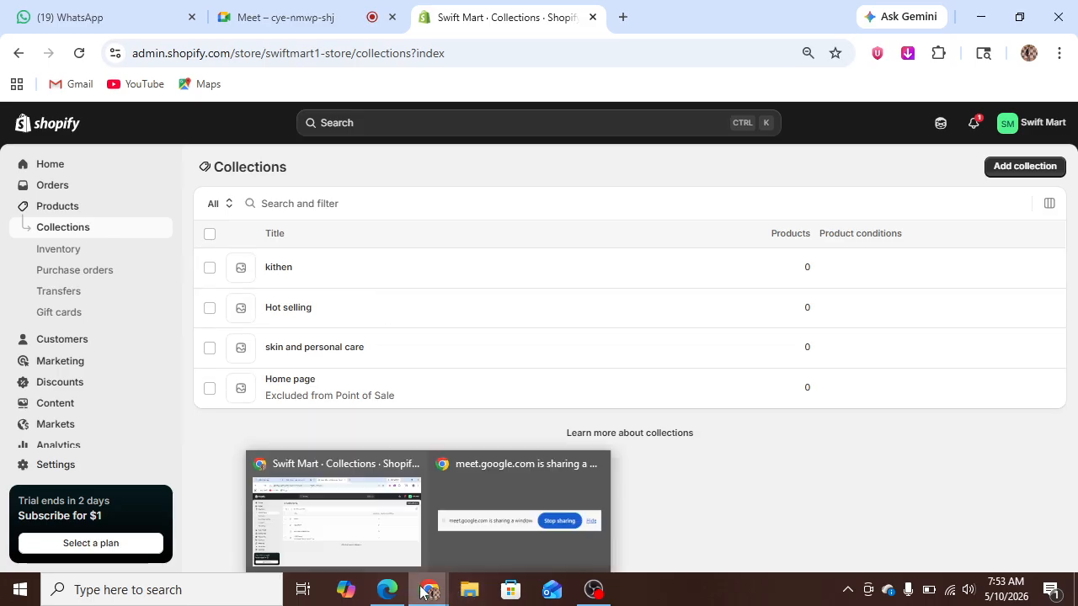
# Switch to the PowerPoint presentation in Edge and display slide 2, "Products Type Overview"
pyautogui.click(280, 7)
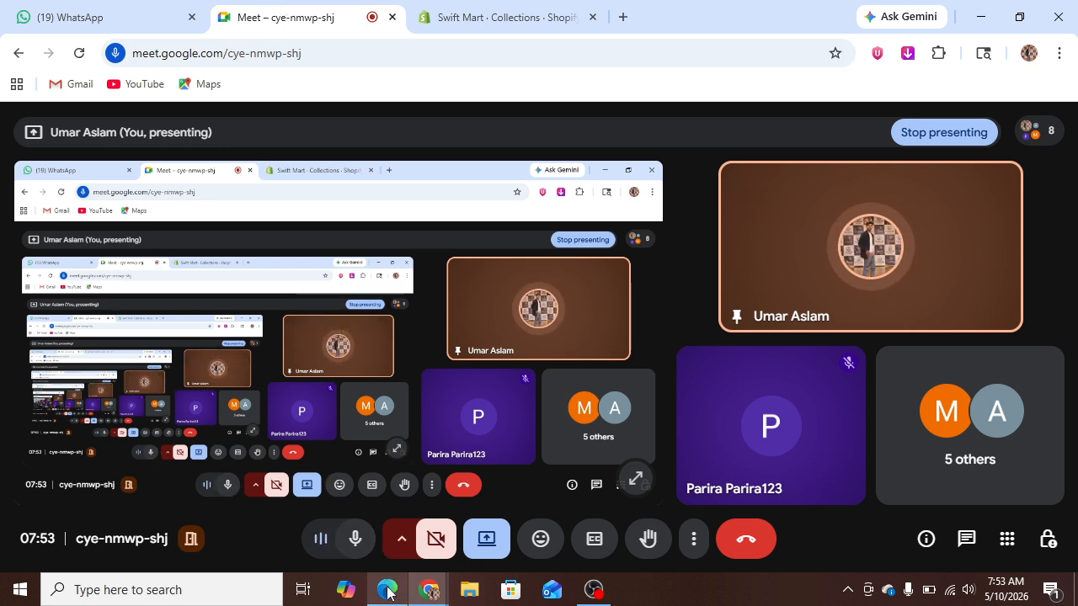
pyautogui.moveTo(388, 590)
pyautogui.click(388, 542)
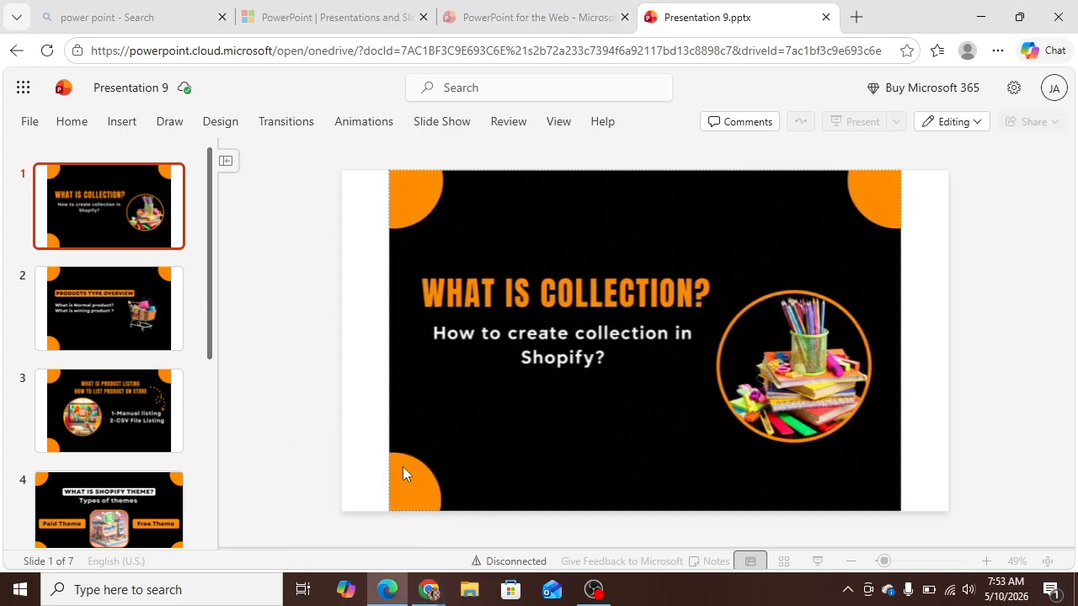
pyautogui.click(164, 315)
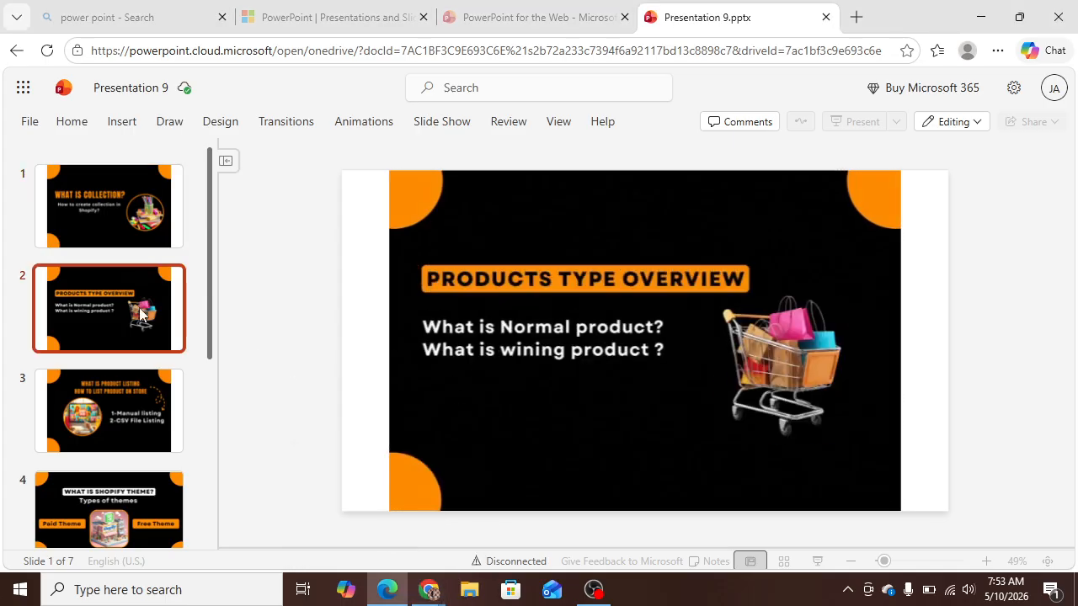
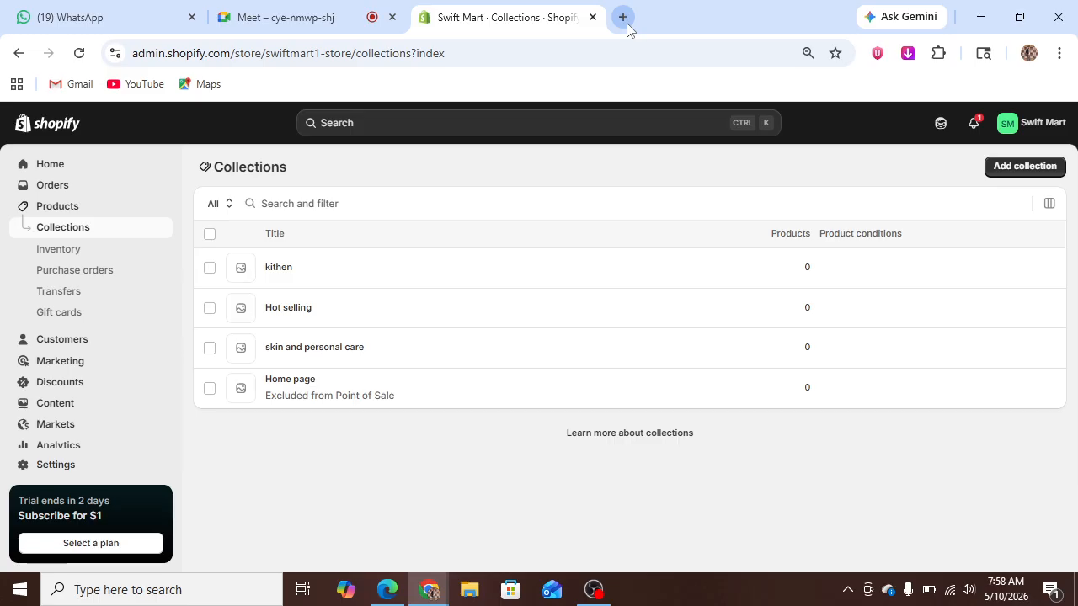
# Search Google for markaz in a new browser tab, then open the Markaz site and its online shop
pyautogui.click(627, 23)
pyautogui.click(559, 48)
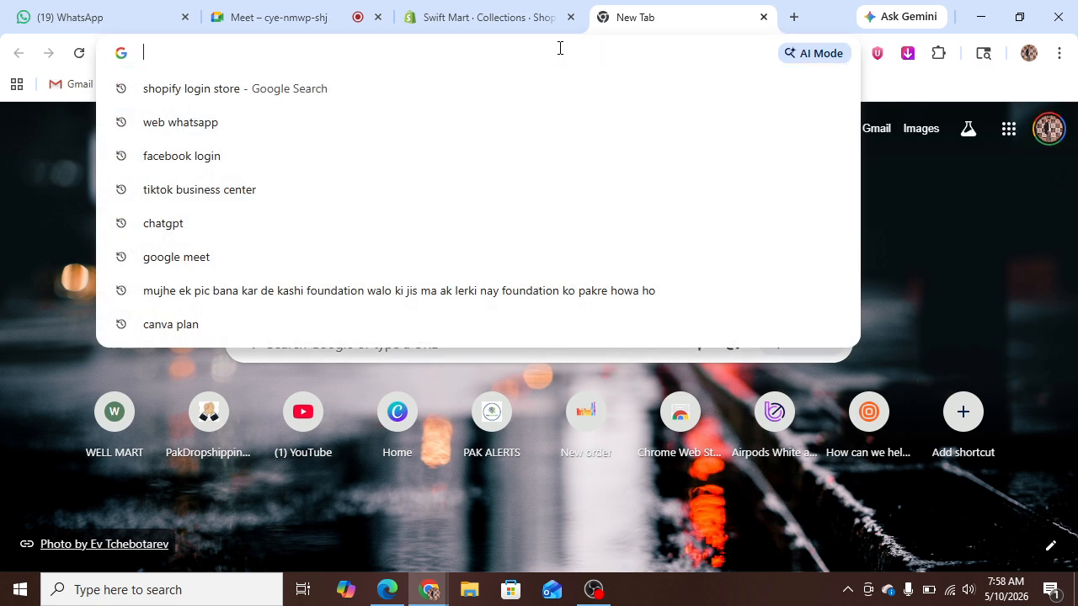
pyautogui.write('ma')
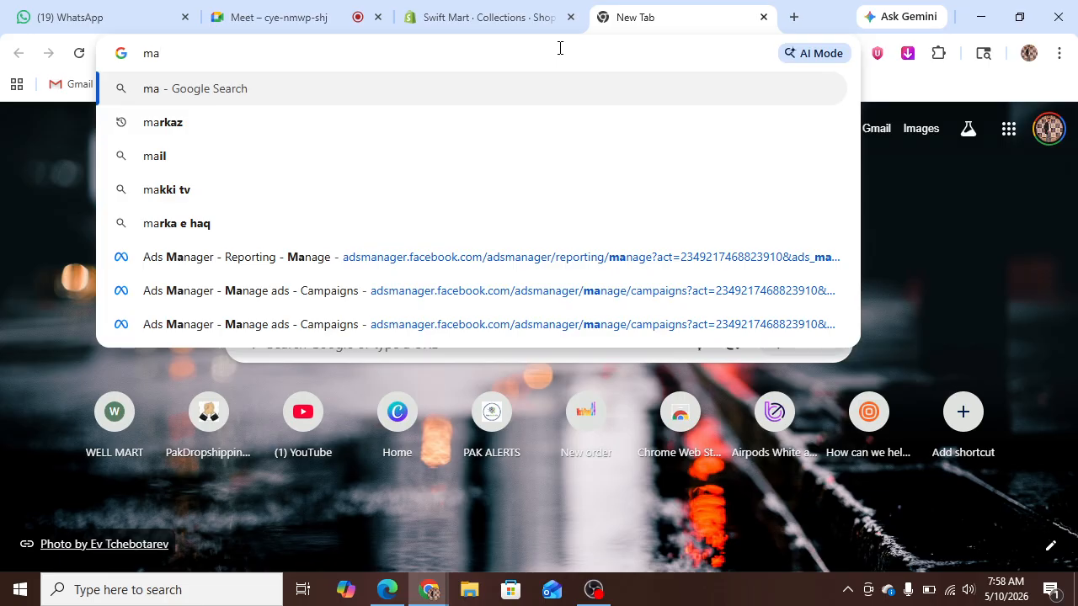
pyautogui.click(392, 123)
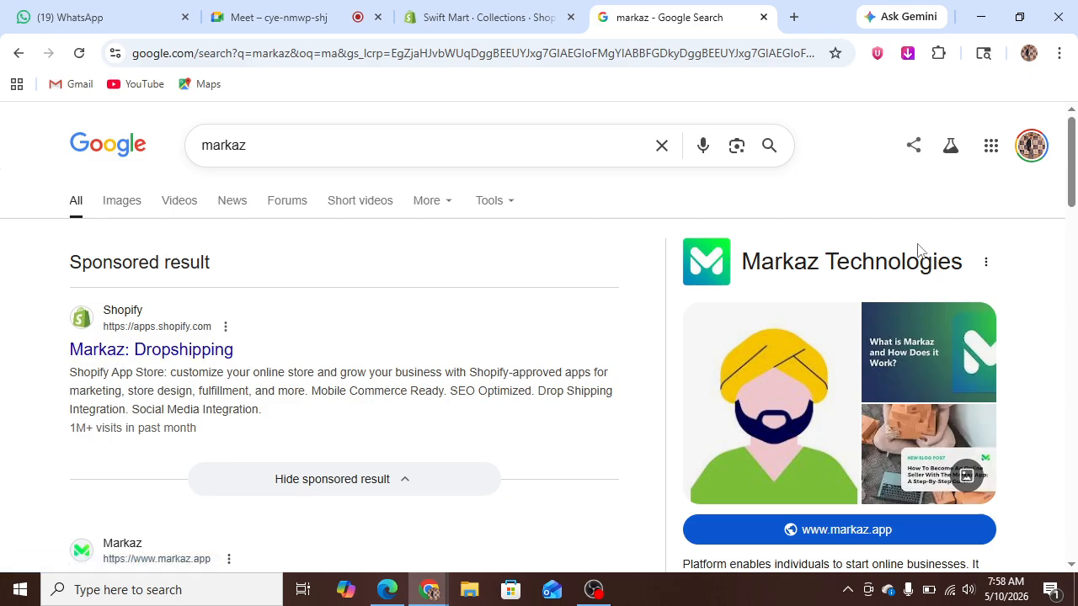
pyautogui.moveTo(1072, 172); pyautogui.dragTo(1074, 223)
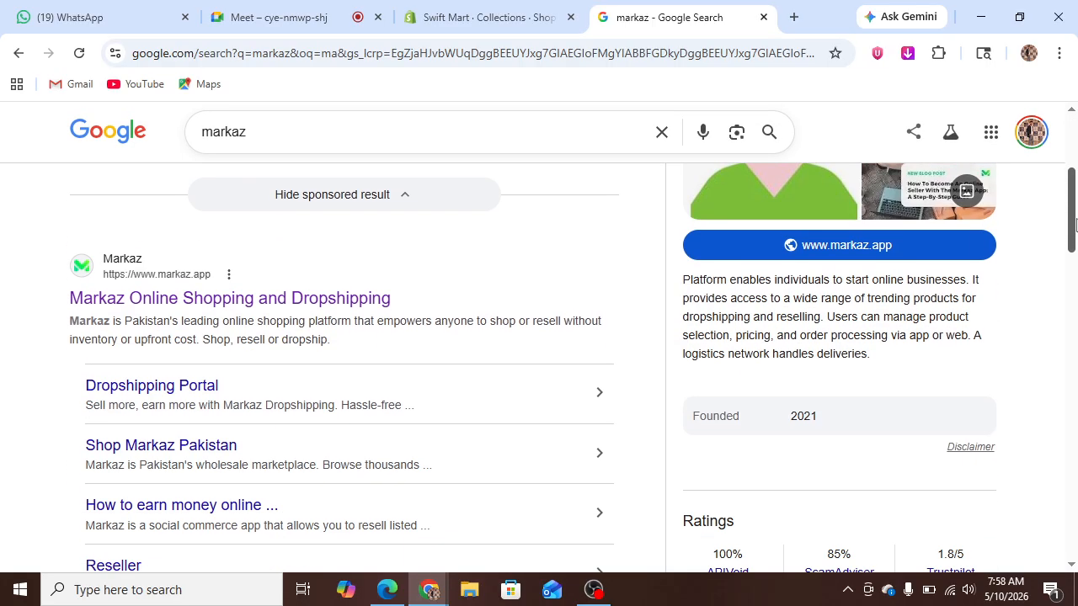
pyautogui.click(135, 291)
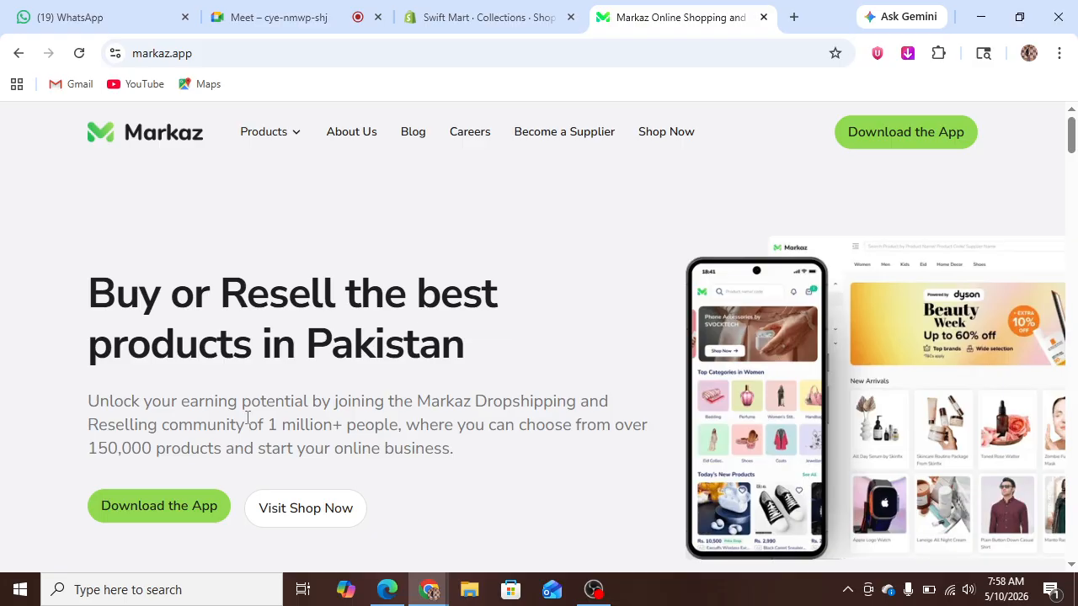
pyautogui.click(333, 527)
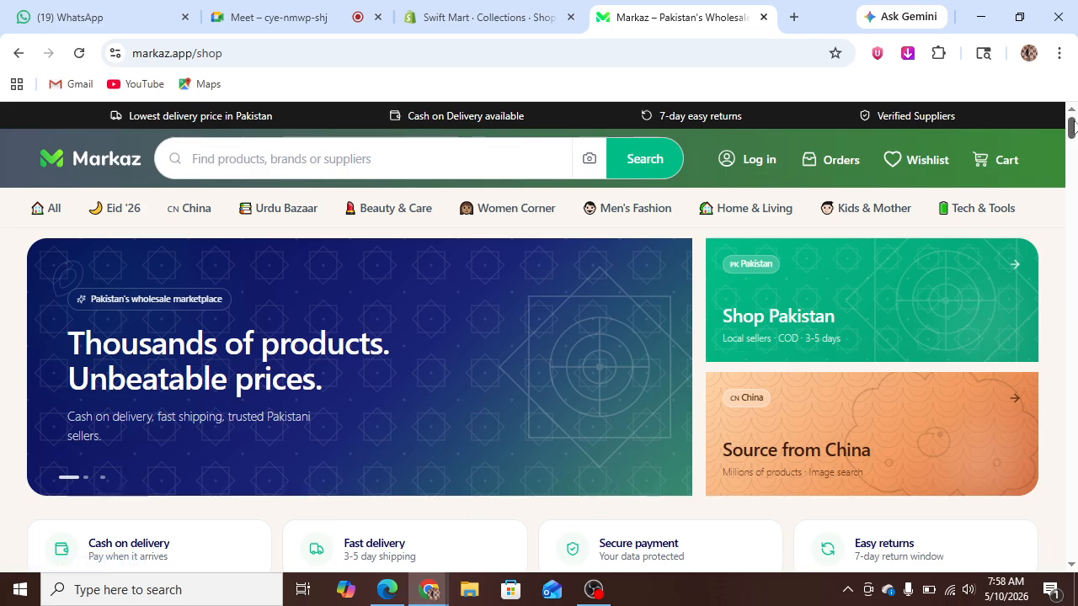
# Open the sponsored Pink 3-Piece Rexine Handbag Set for Women and examine its price, colours, return terms and full list of delivery couriers
pyautogui.moveTo(1072, 125); pyautogui.dragTo(1072, 177)
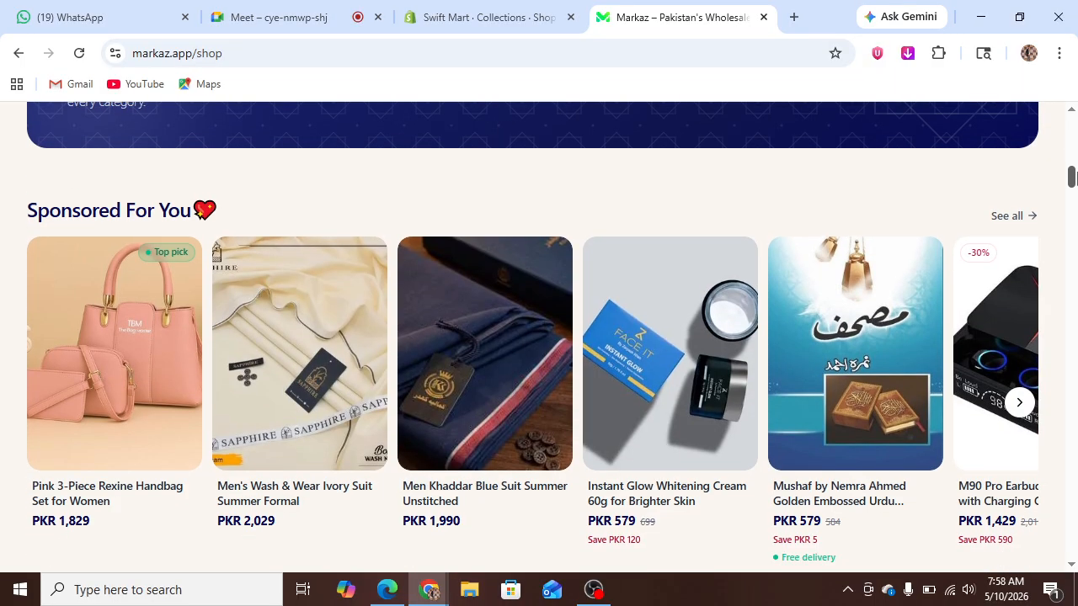
pyautogui.click(51, 368)
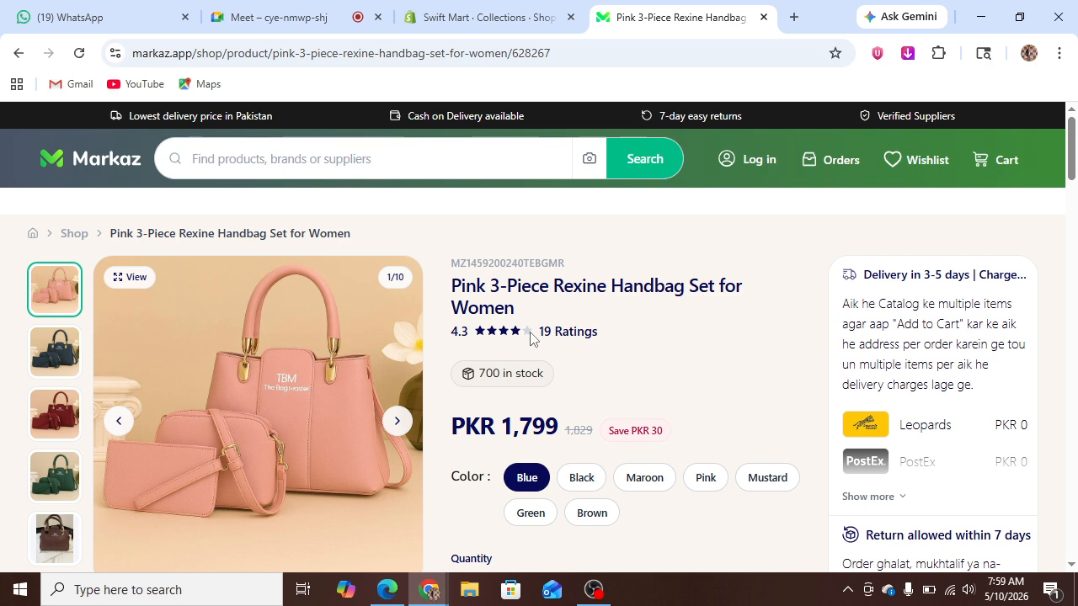
pyautogui.moveTo(1071, 170); pyautogui.dragTo(1075, 212)
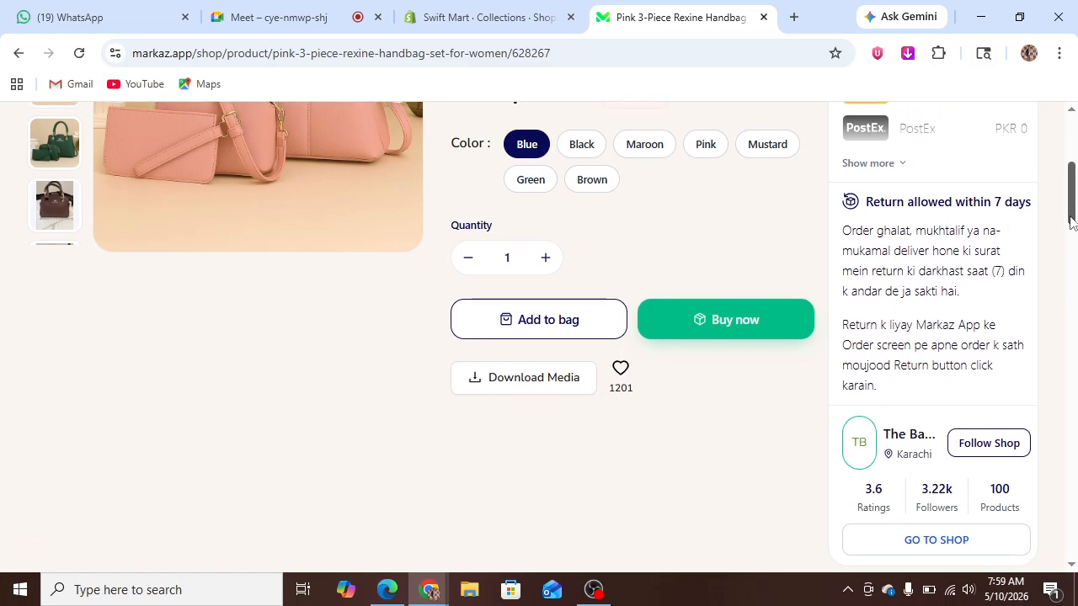
pyautogui.moveTo(1072, 223); pyautogui.dragTo(1072, 189)
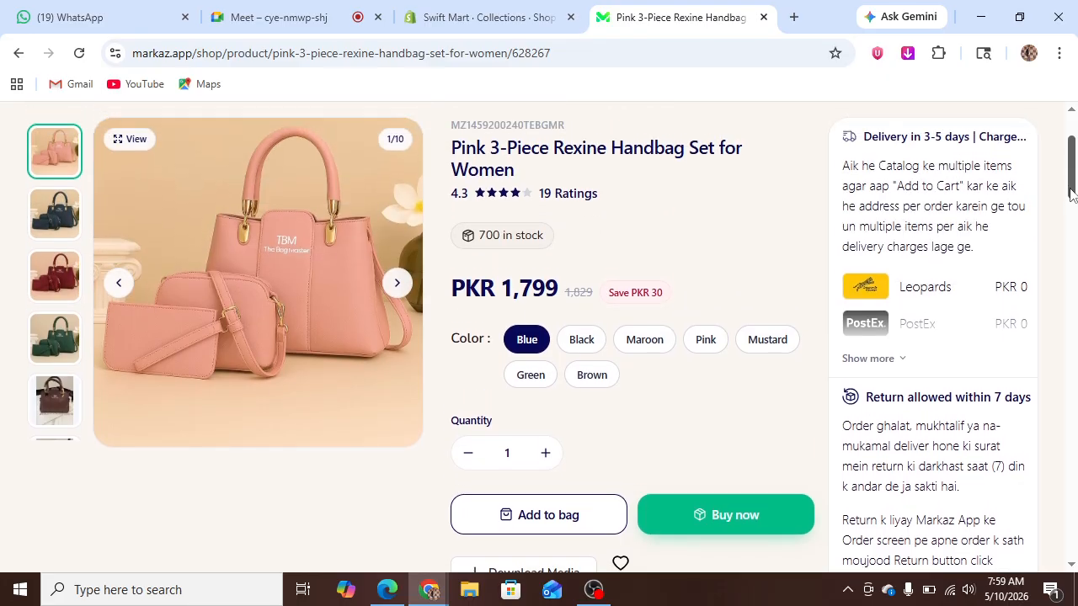
pyautogui.click(869, 359)
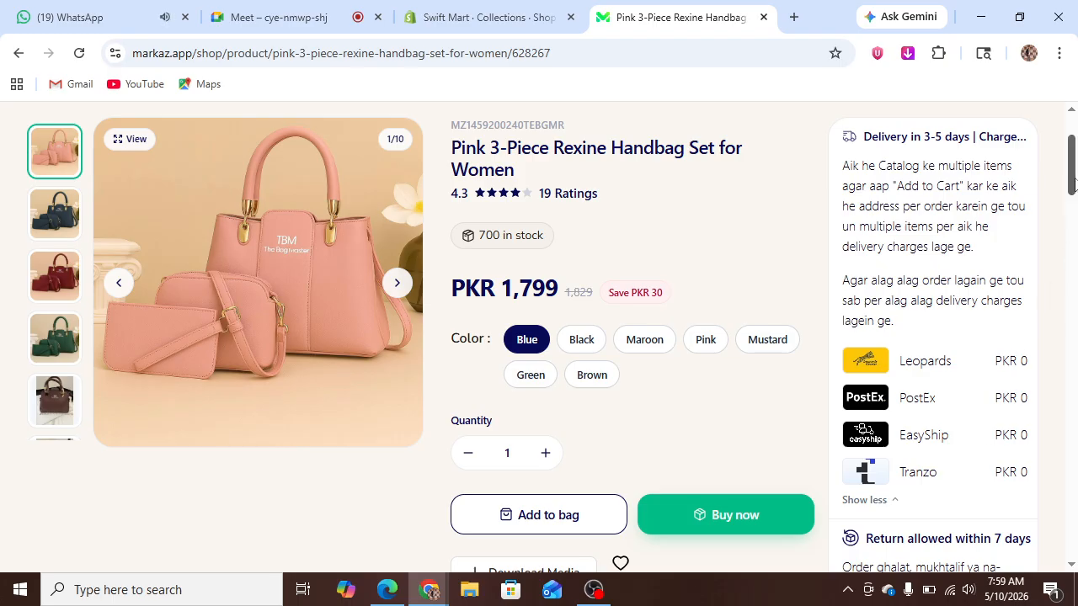
pyautogui.moveTo(1072, 178); pyautogui.dragTo(1072, 156)
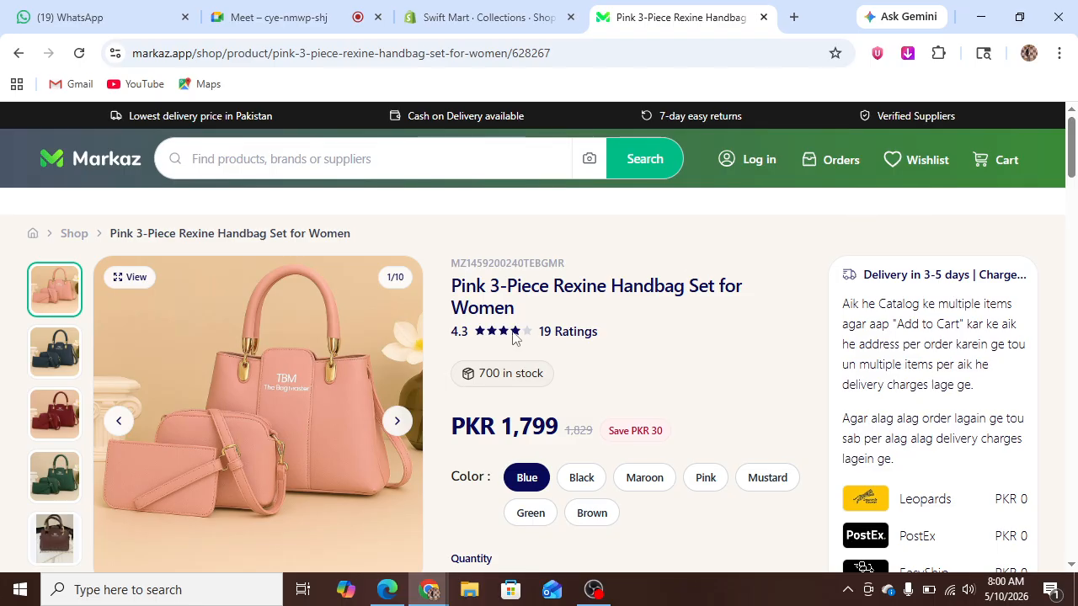
# Copy the handbag set's title from Markaz and use it as the title of a new Shopify product, "Pink 3-Piece Rexine Handbag Set for Women"
pyautogui.moveTo(510, 308); pyautogui.dragTo(453, 282)
pyautogui.hotkey('ctrl', 'c')
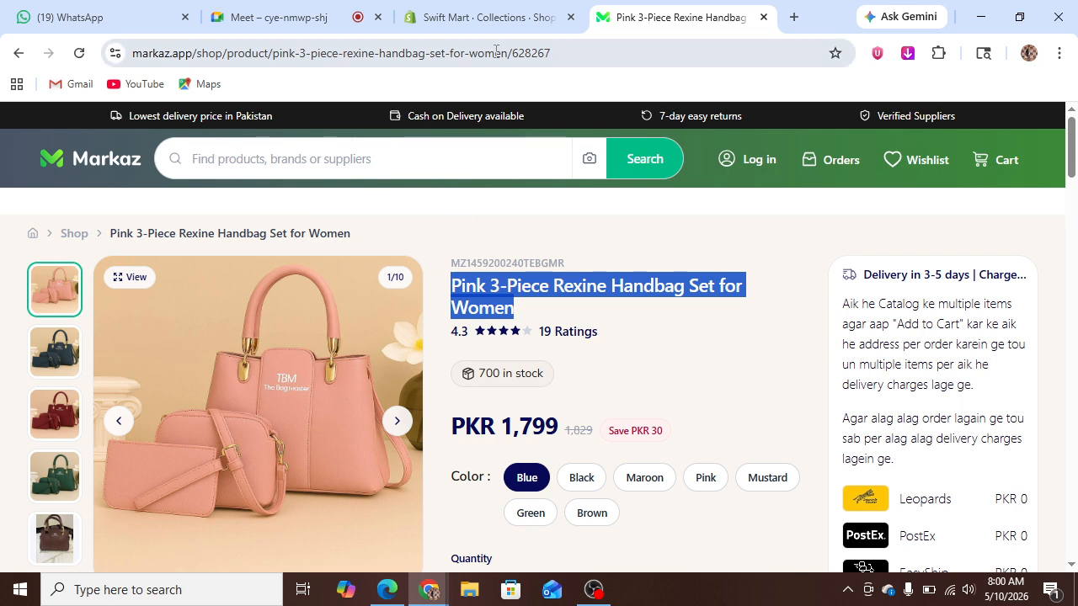
pyautogui.click(496, 15)
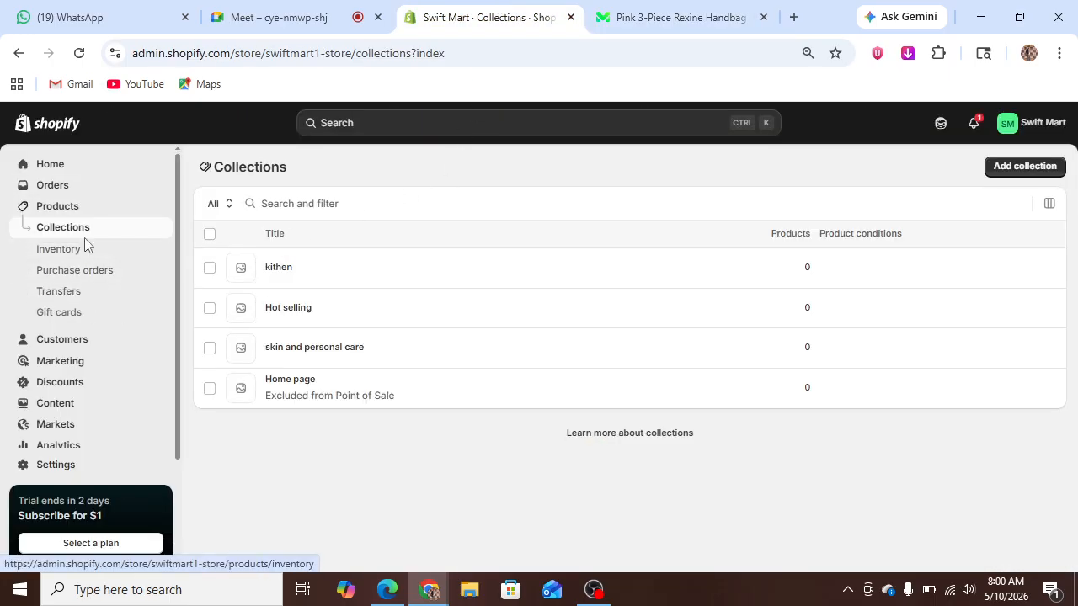
pyautogui.click(81, 207)
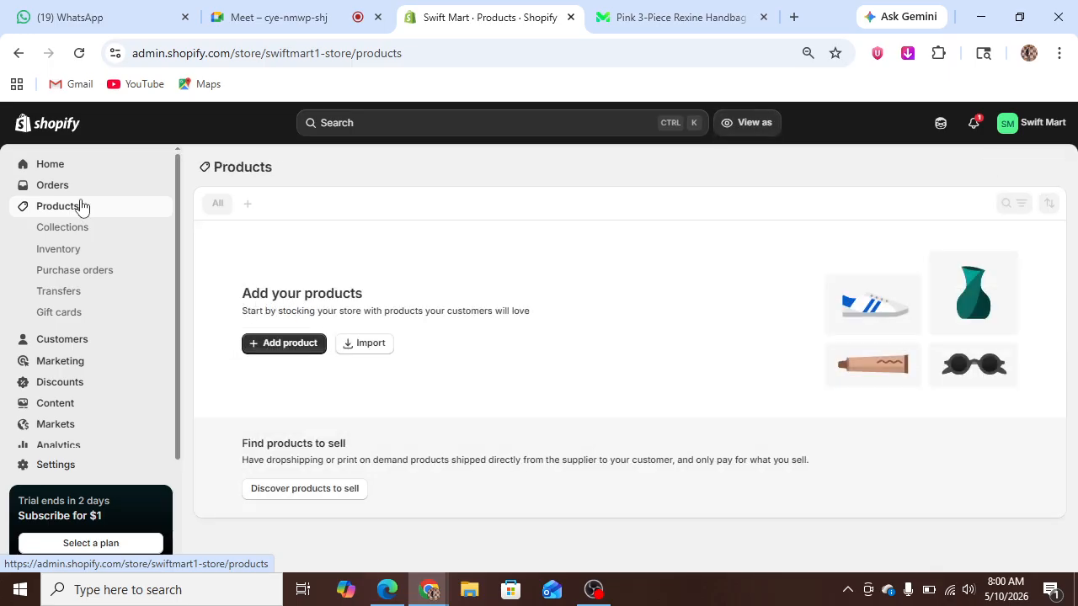
pyautogui.click(277, 351)
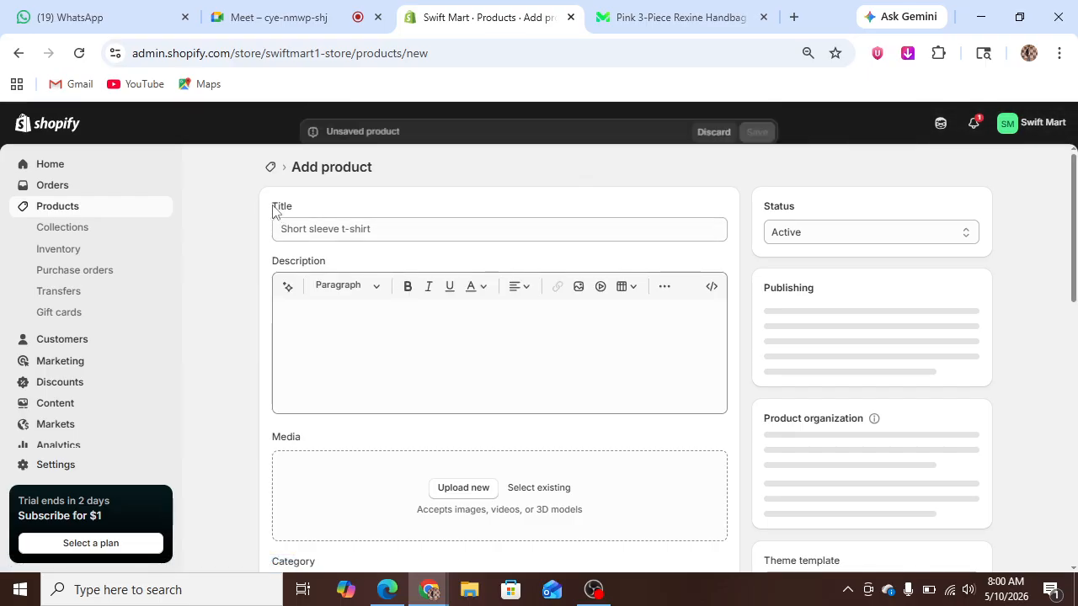
pyautogui.click(340, 227)
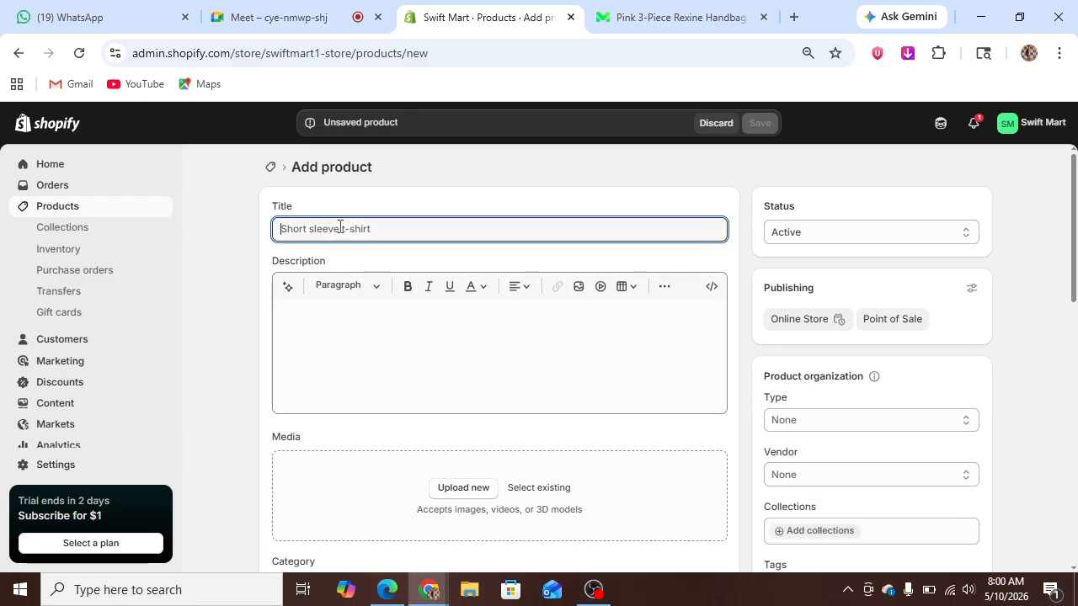
pyautogui.hotkey('ctrl', 'v')
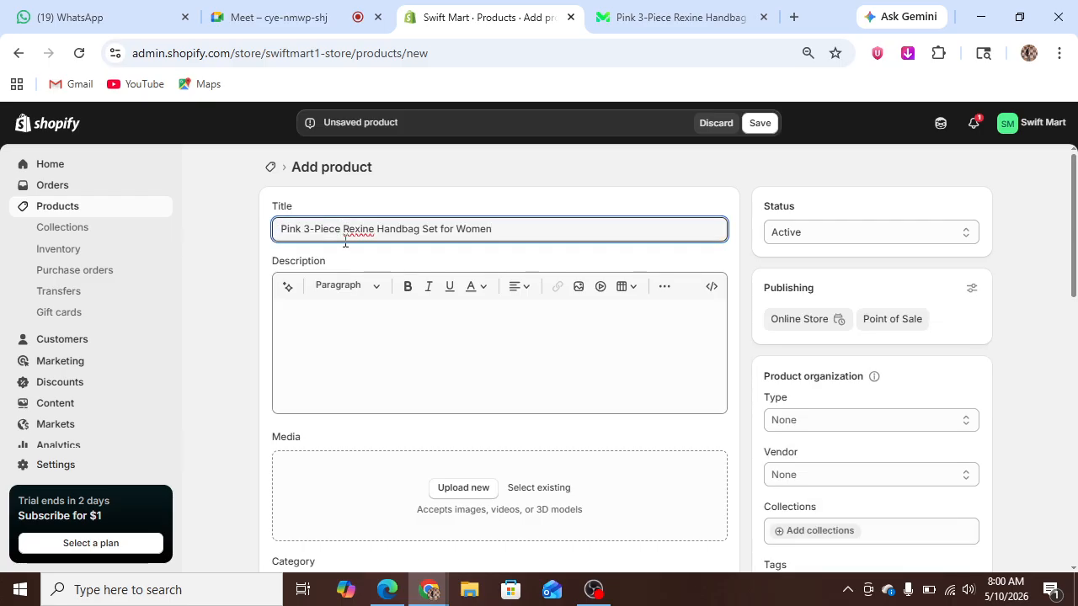
# Go back to the Markaz handbag page and expand the full product overview with its highlights
pyautogui.click(360, 317)
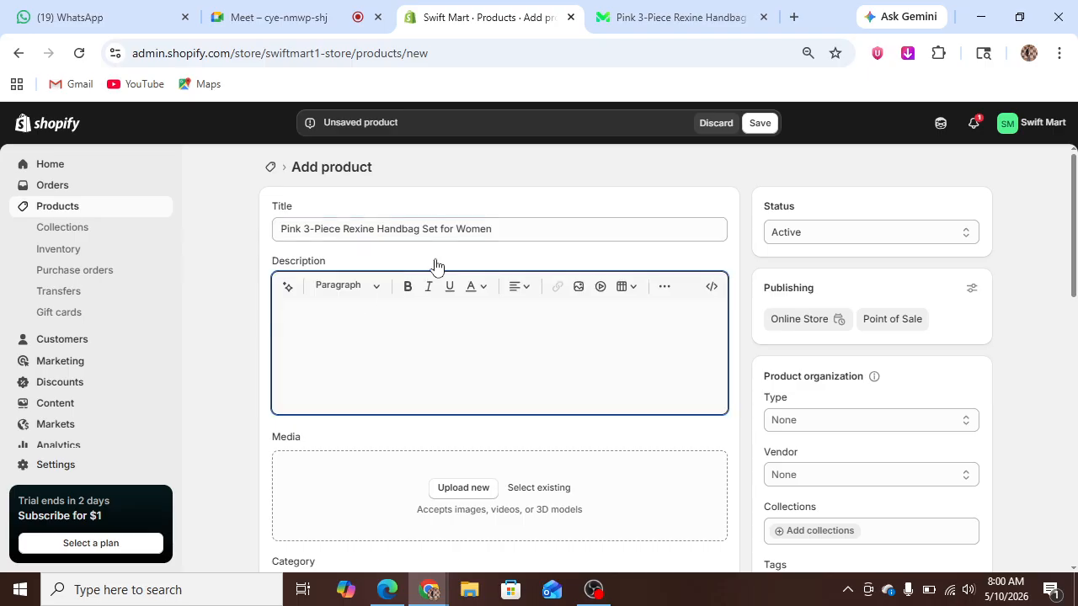
pyautogui.click(686, 17)
pyautogui.moveTo(1072, 174); pyautogui.dragTo(1072, 276)
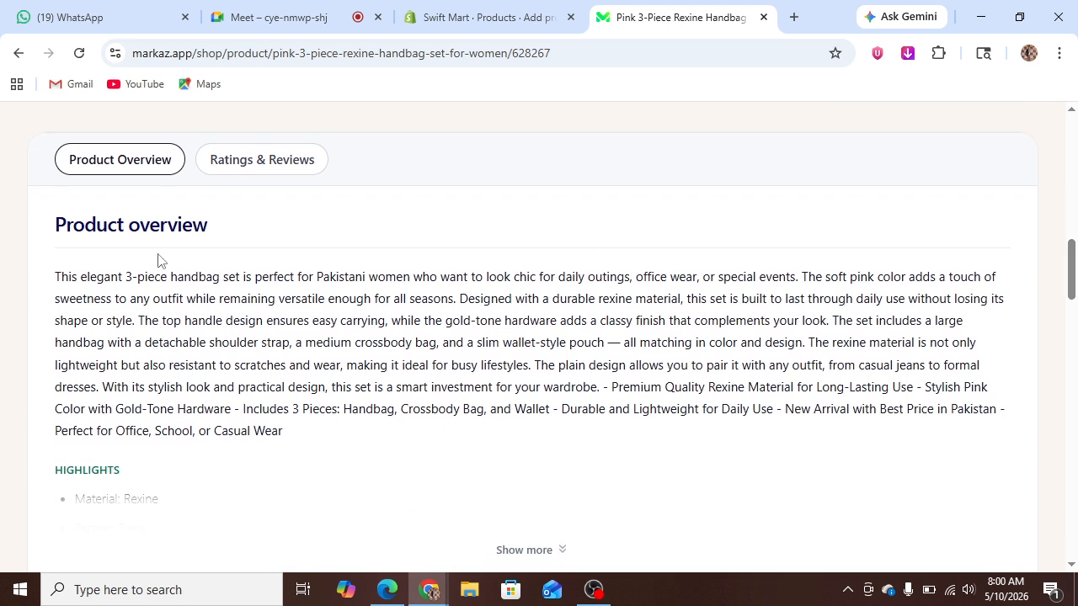
pyautogui.click(558, 549)
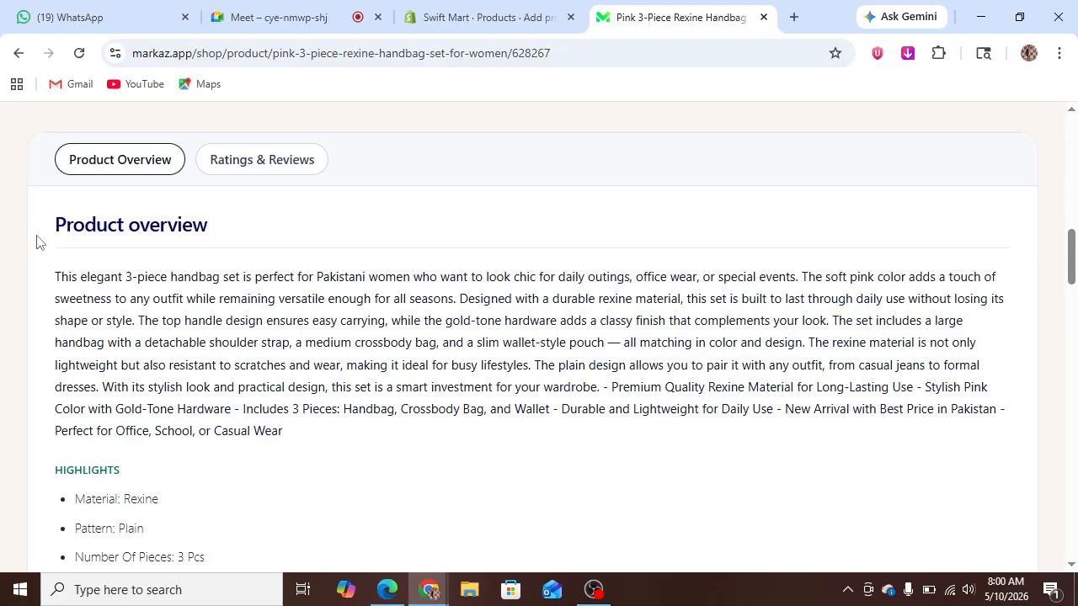
pyautogui.moveTo(84, 226); pyautogui.dragTo(1072, 303)
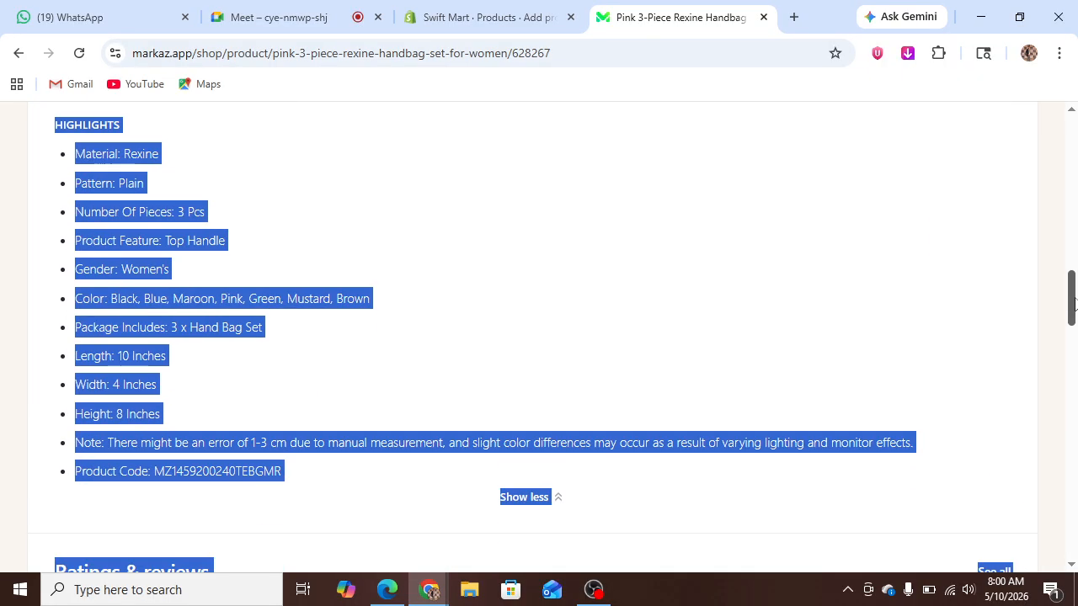
pyautogui.click(907, 336)
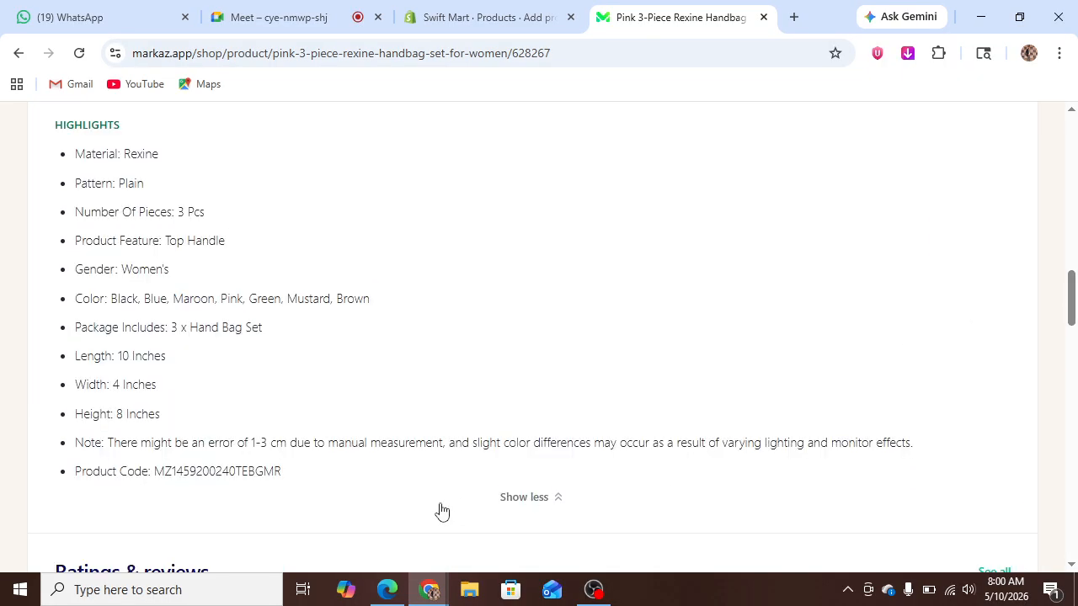
pyautogui.moveTo(290, 473); pyautogui.dragTo(82, 172)
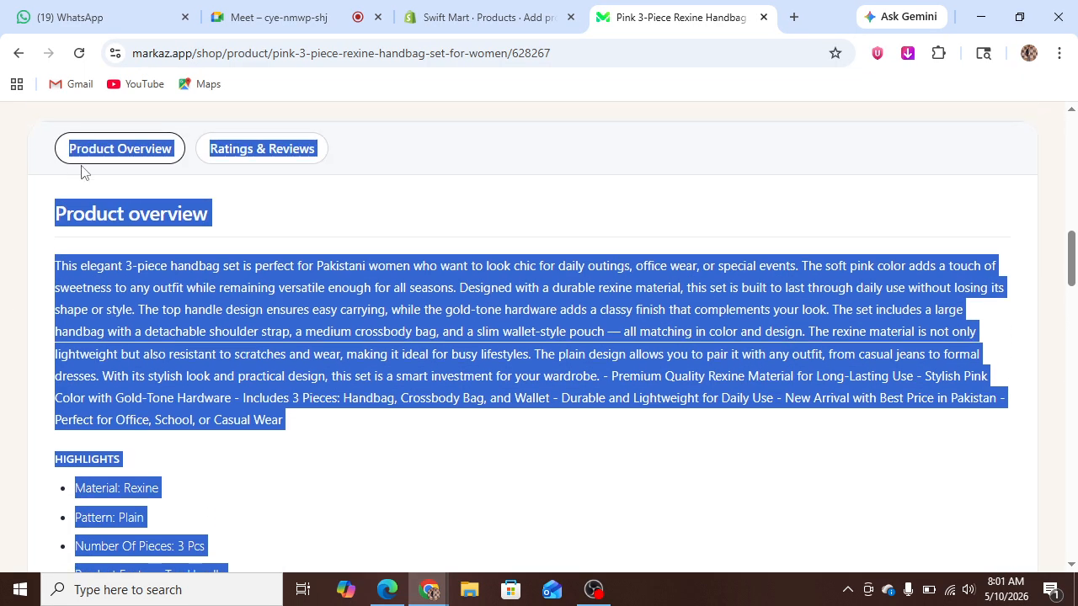
pyautogui.click(228, 187)
# Copy the text from the Product overview heading through the Ratings & reviews heading and paste it into the new Shopify product's description
pyautogui.moveTo(48, 217); pyautogui.dragTo(799, 564)
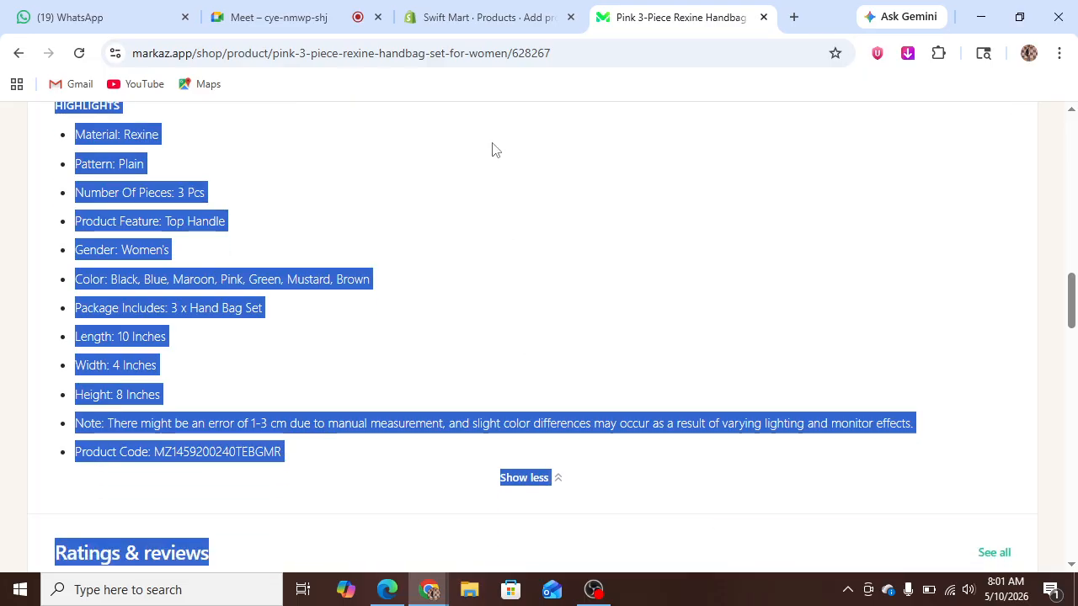
pyautogui.click(482, 7)
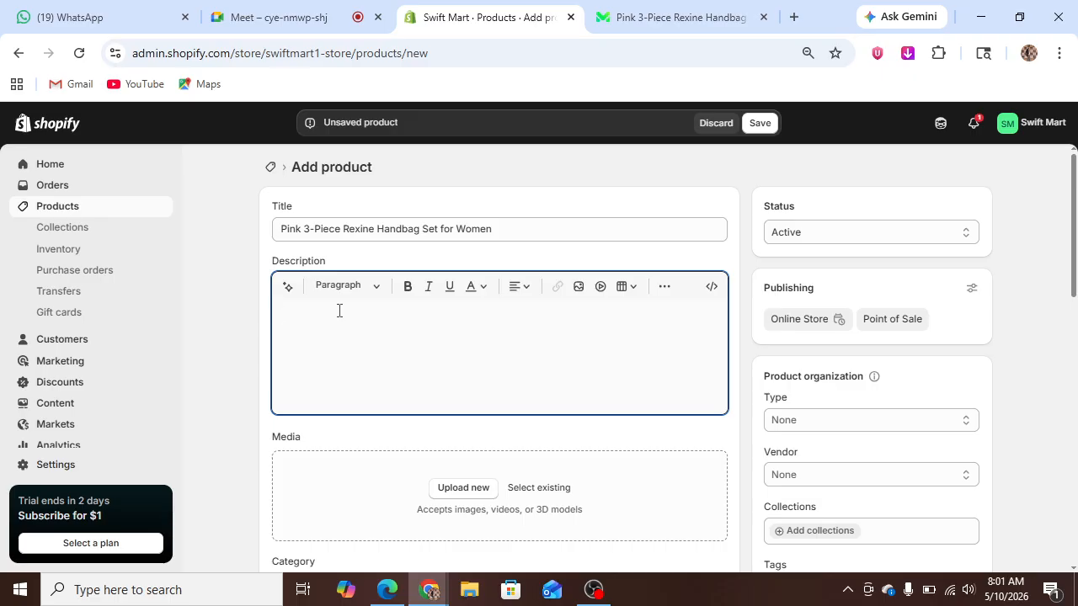
pyautogui.hotkey('ctrl', 'v')
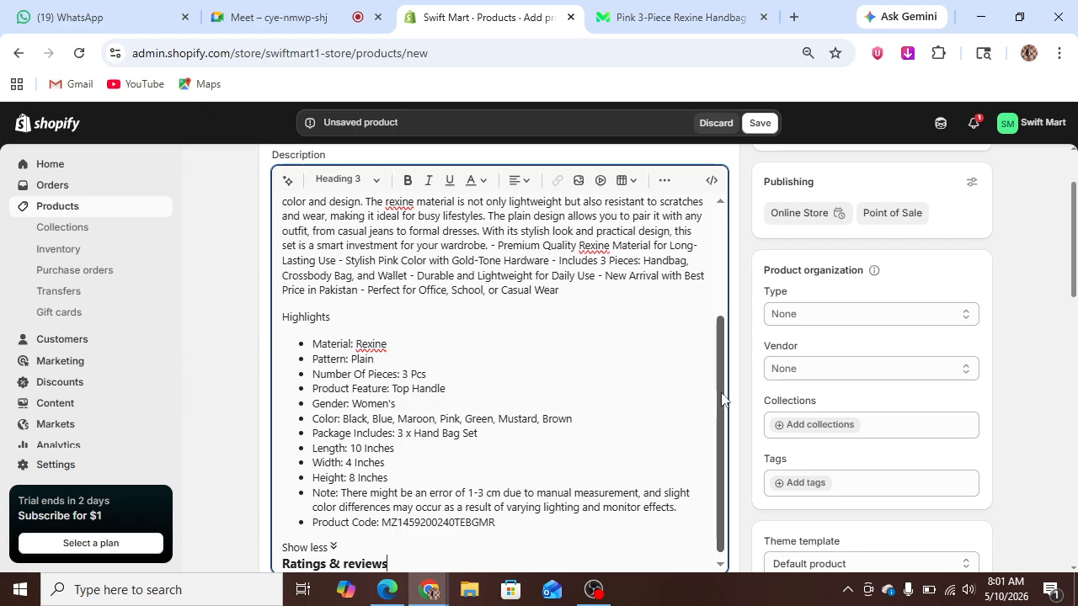
# Delete the pasted "Ratings & reviews" heading and the "Show less" text from the end of the product description
pyautogui.scroll(-1, 722, 393)
pyautogui.press('BackSpace')
pyautogui.press('BackSpace')
pyautogui.press('BackSpace')
pyautogui.press('BackSpace')
pyautogui.press('BackSpace')
pyautogui.press('BackSpace')
pyautogui.press('BackSpace')
pyautogui.press('BackSpace')
pyautogui.press('BackSpace')
pyautogui.press('BackSpace')
pyautogui.press('BackSpace')
pyautogui.press('BackSpace')
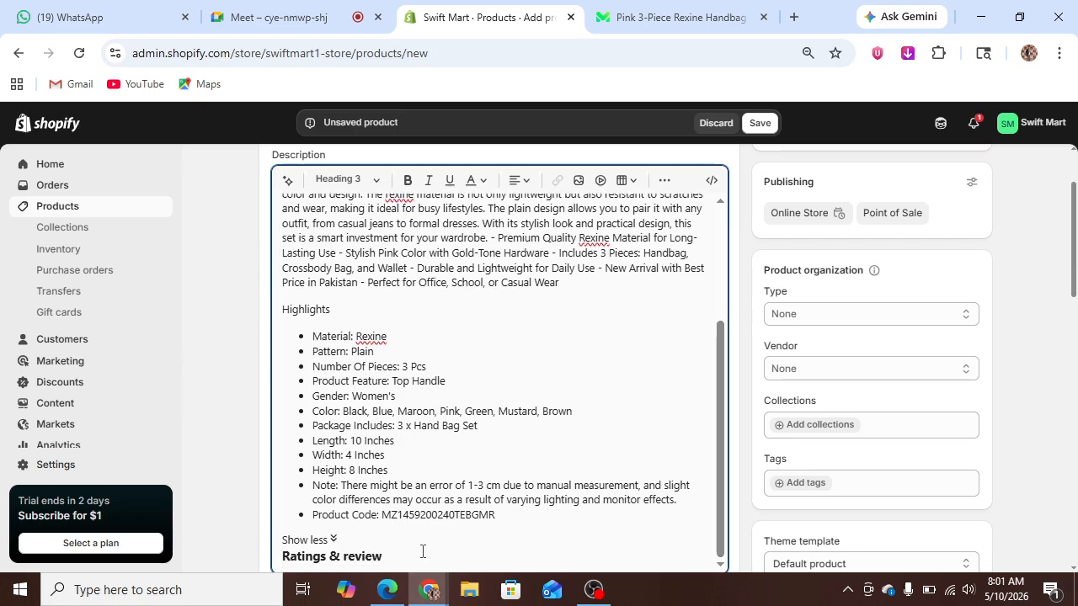
pyautogui.press('BackSpace')
pyautogui.press('BackSpace')
pyautogui.press('BackSpace')
pyautogui.press('BackSpace')
pyautogui.press('BackSpace')
pyautogui.press('BackSpace')
pyautogui.press('BackSpace')
pyautogui.press('BackSpace')
pyautogui.press('BackSpace')
pyautogui.press('BackSpace')
pyautogui.press('BackSpace')
pyautogui.press('BackSpace')
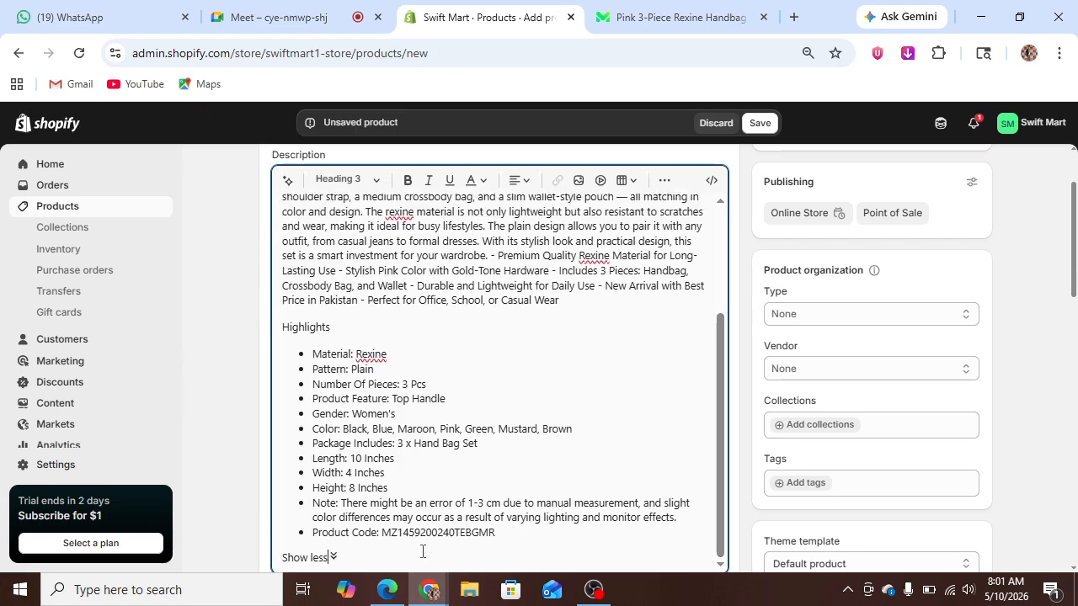
pyautogui.press('BackSpace')
pyautogui.press('BackSpace')
pyautogui.press('BackSpace')
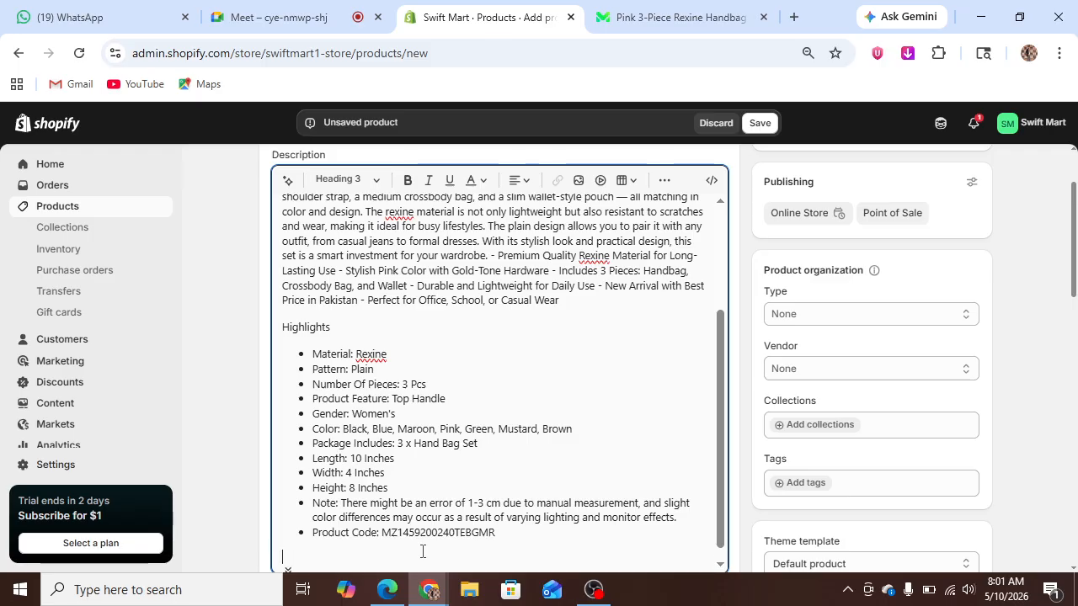
pyautogui.press('BackSpace')
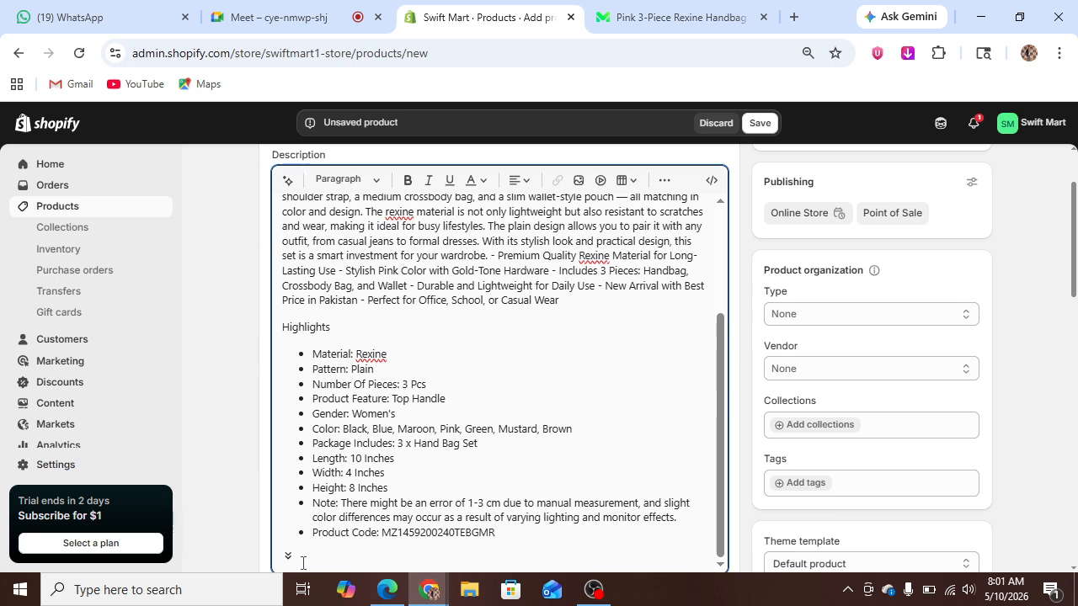
pyautogui.click(728, 508)
pyautogui.moveTo(722, 472); pyautogui.dragTo(715, 534)
pyautogui.moveTo(1076, 251); pyautogui.dragTo(1069, 342)
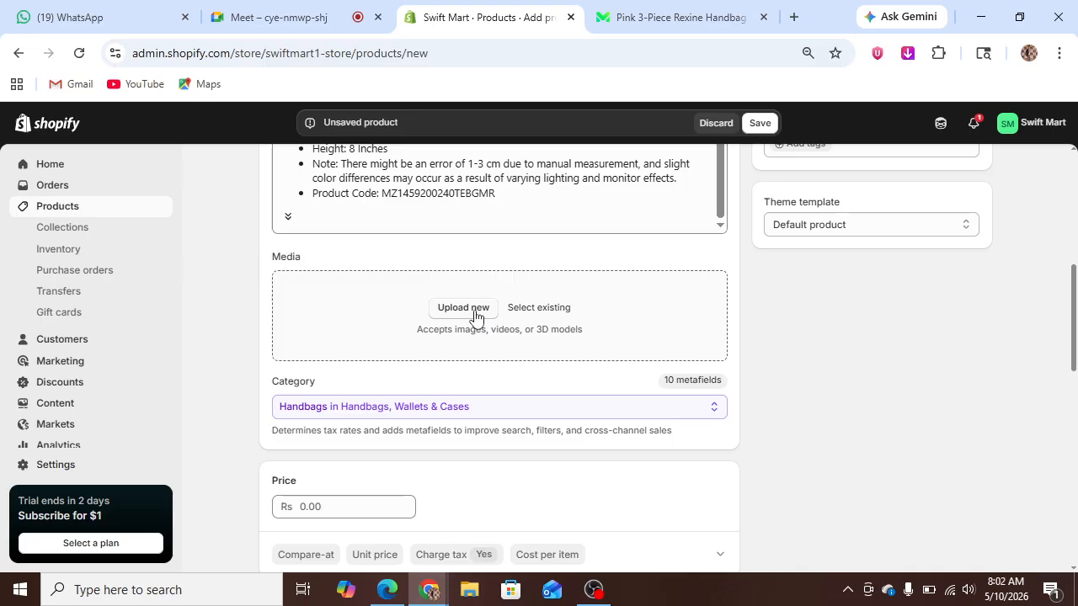
# Open the Chrome Web Store in a new browser tab, search for "im" and view the Image downloader - Imageye extension's page
pyautogui.click(793, 17)
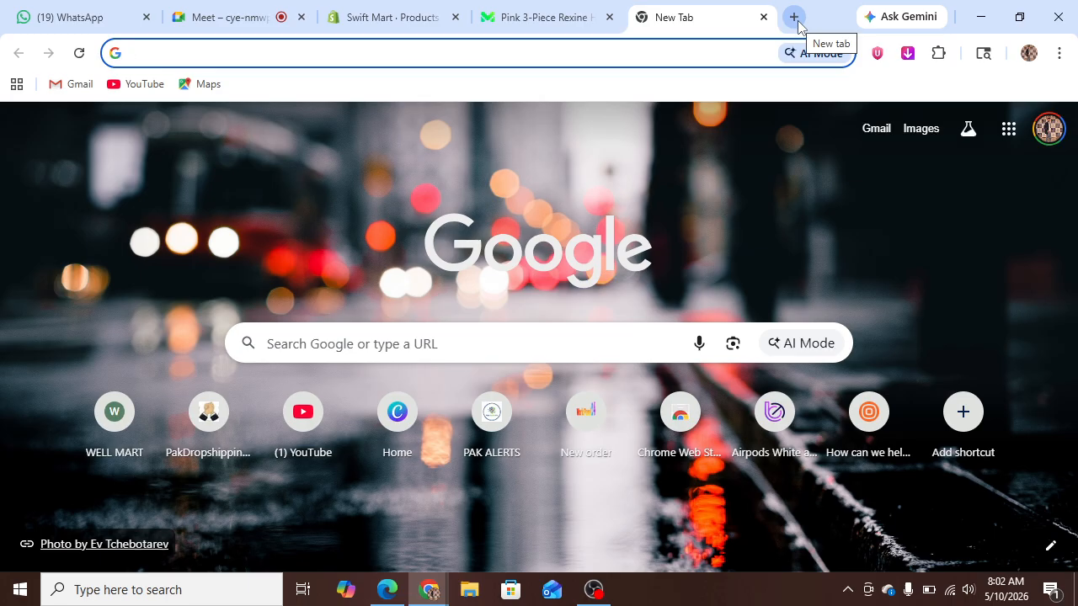
pyautogui.click(651, 52)
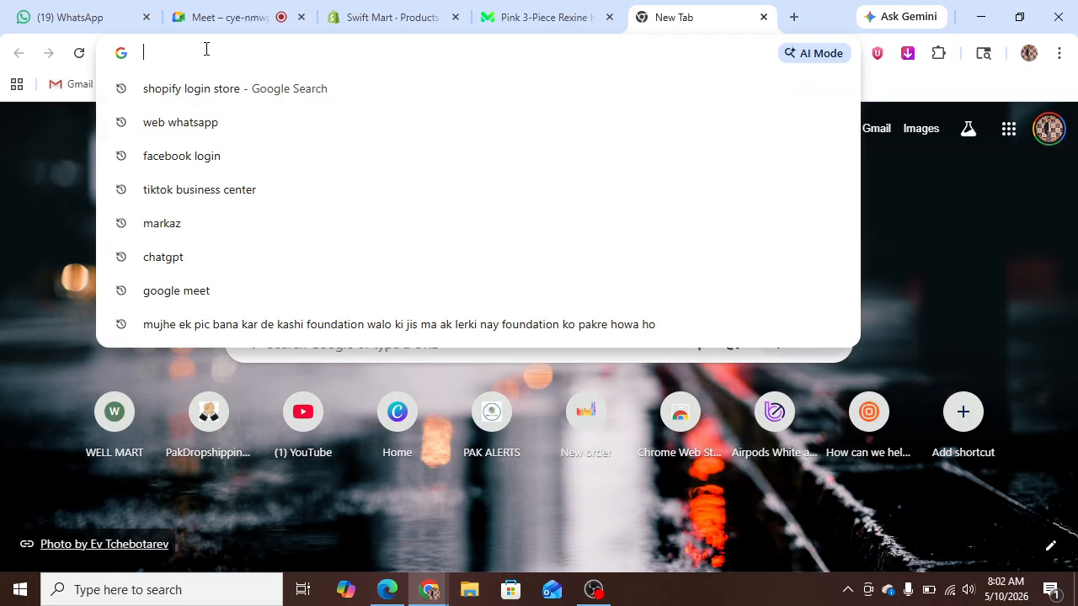
pyautogui.write('c')
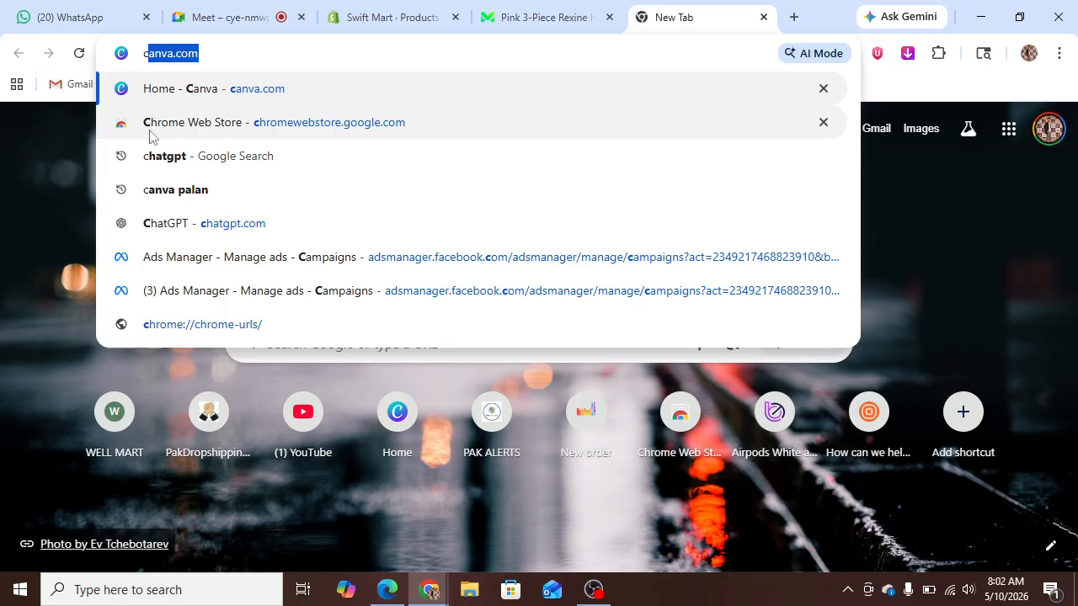
pyautogui.click(220, 126)
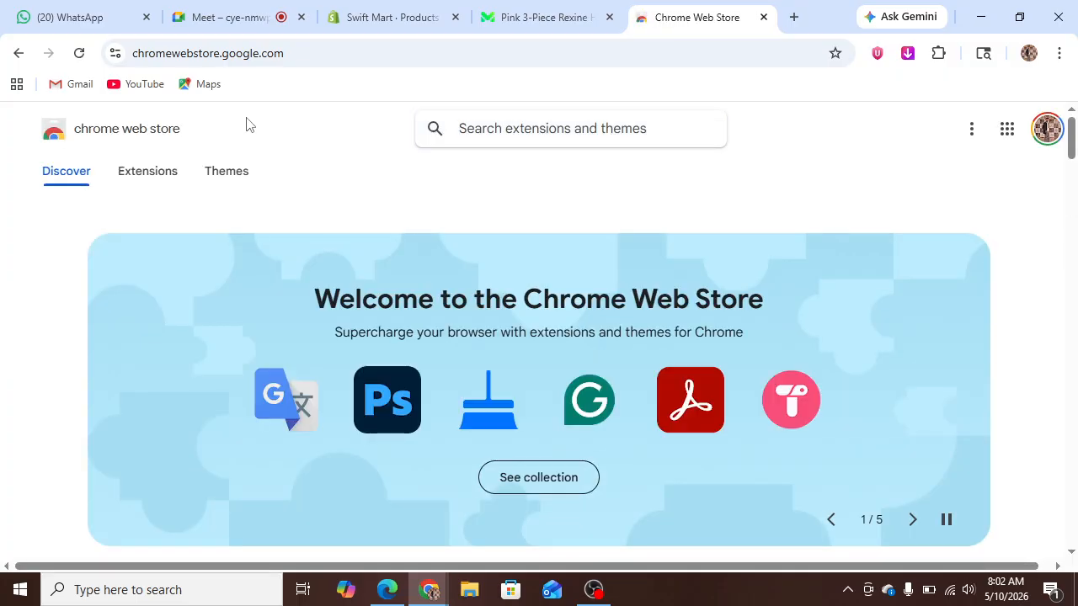
pyautogui.click(531, 128)
pyautogui.write('im')
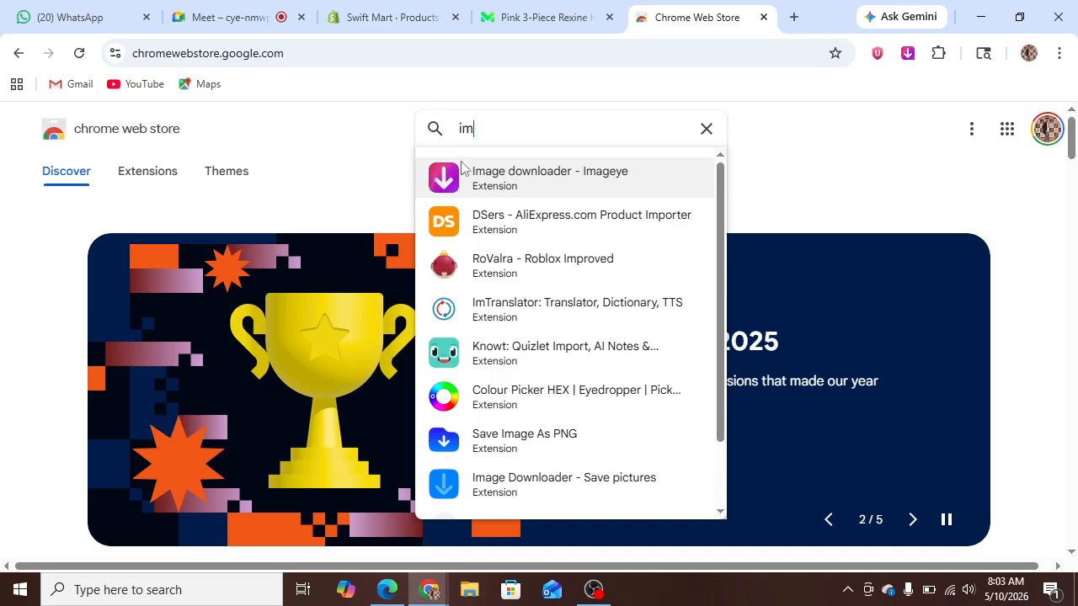
pyautogui.click(540, 195)
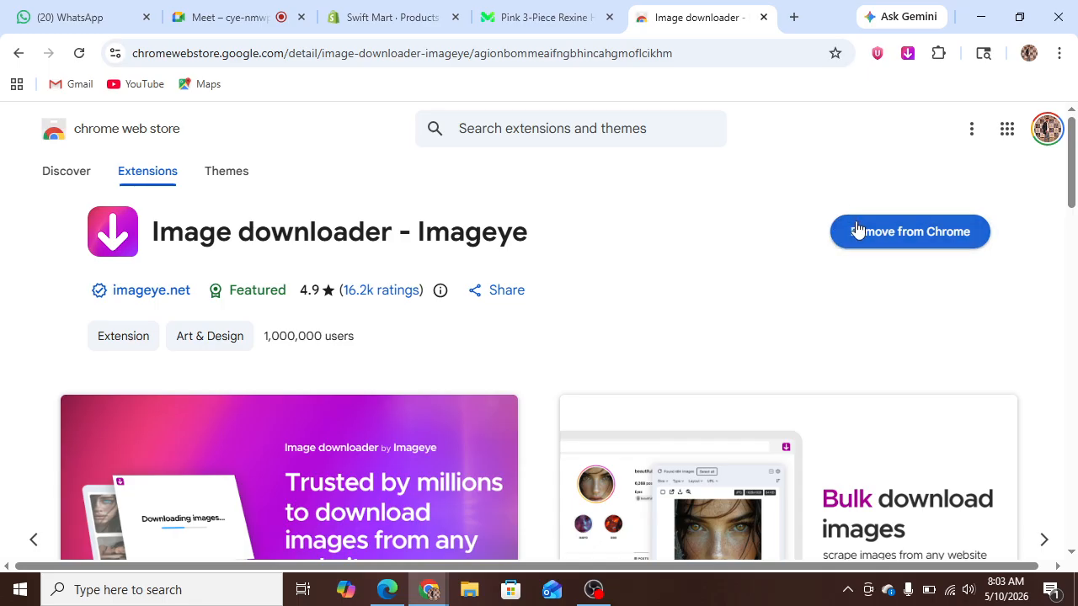
# Show the Imageye extension's side panel on its store page, and close it again
pyautogui.click(908, 57)
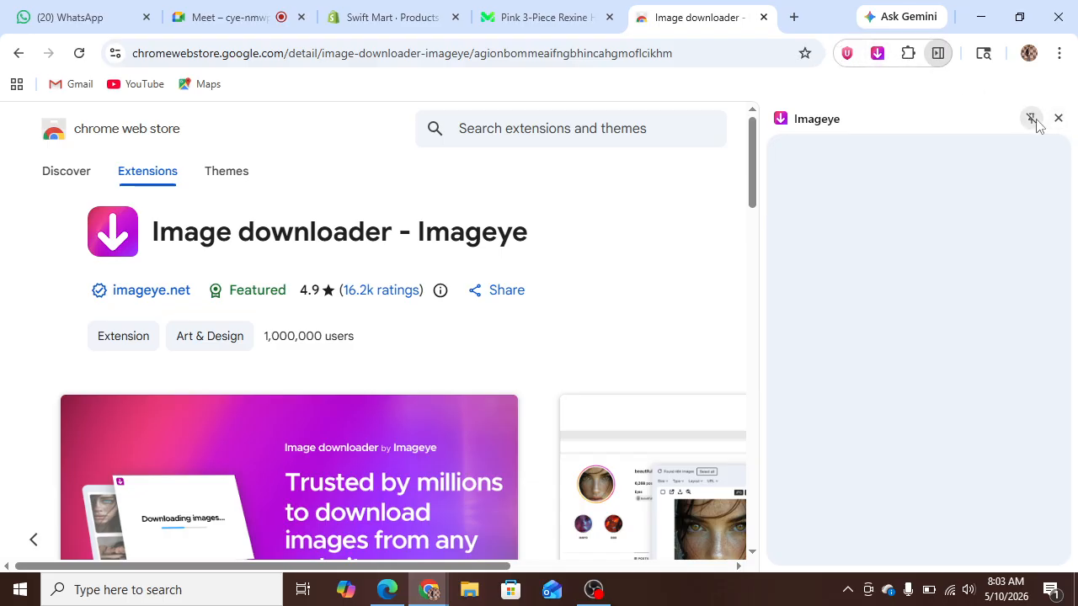
pyautogui.click(876, 61)
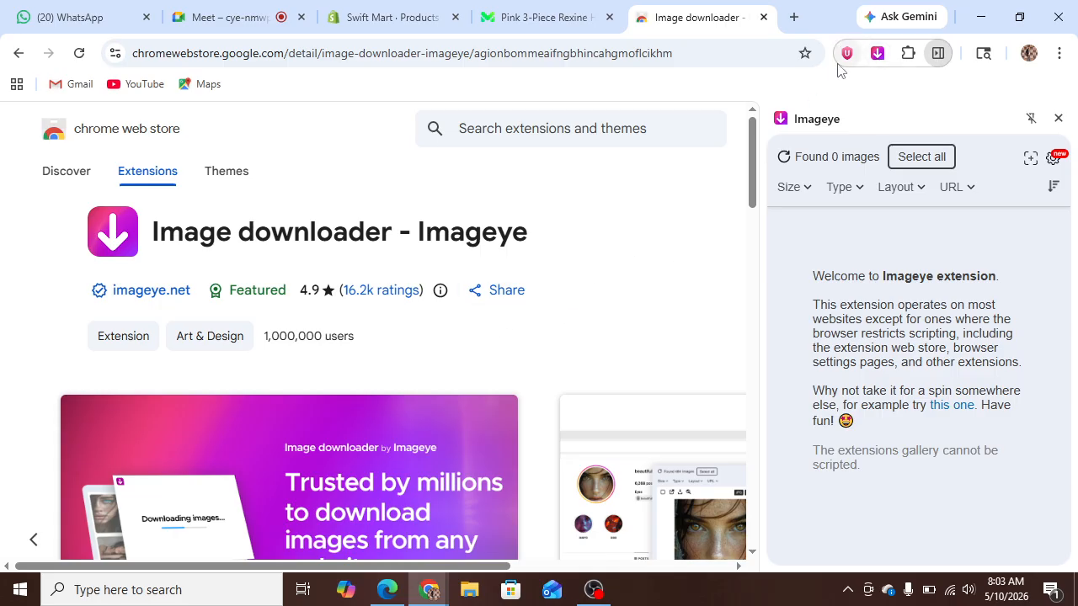
pyautogui.click(1059, 119)
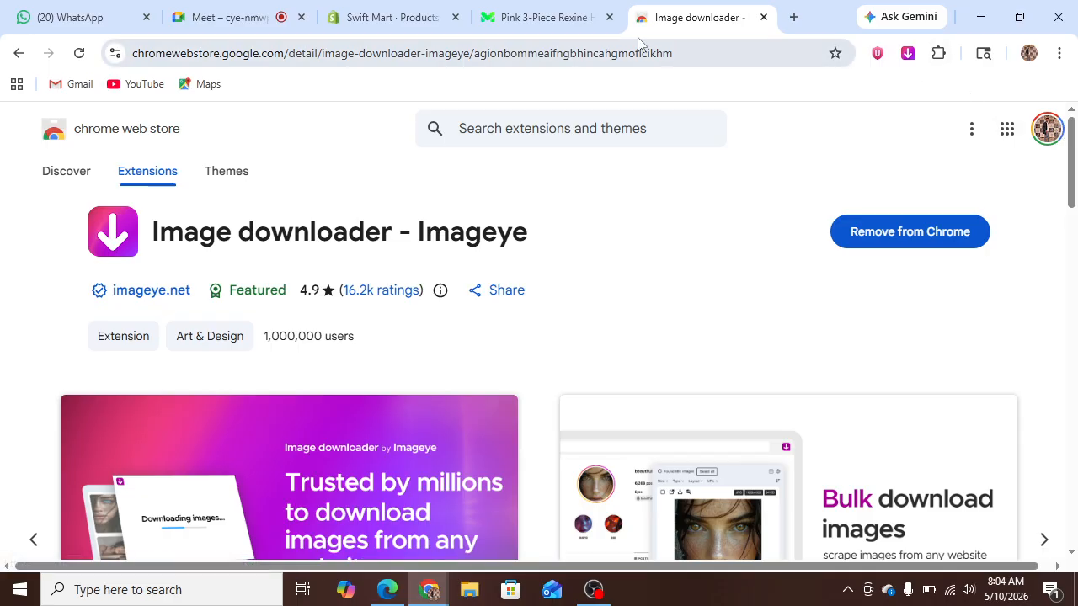
# Go back to the Markaz handbag page, clear the text selection and browse the product photo gallery up to the sixth image
pyautogui.click(535, 15)
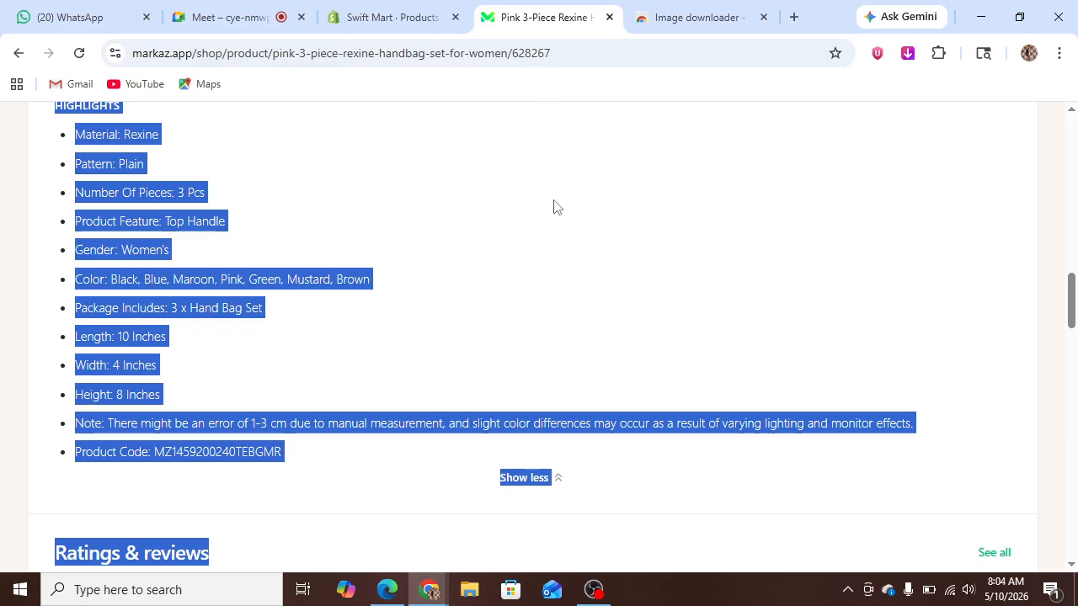
pyautogui.click(562, 244)
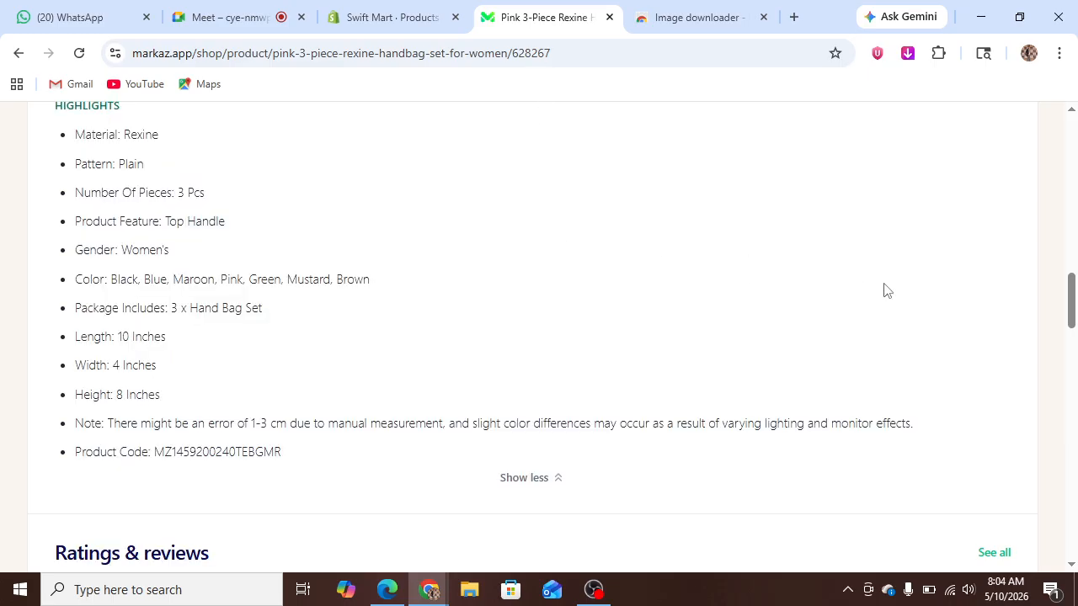
pyautogui.moveTo(1073, 305); pyautogui.dragTo(1073, 162)
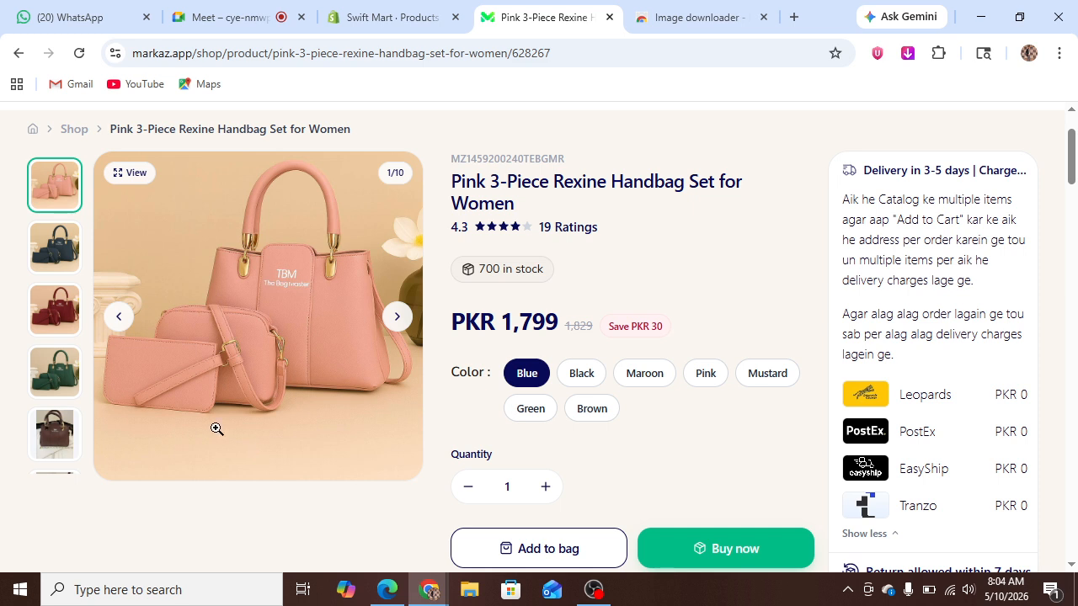
pyautogui.click(48, 261)
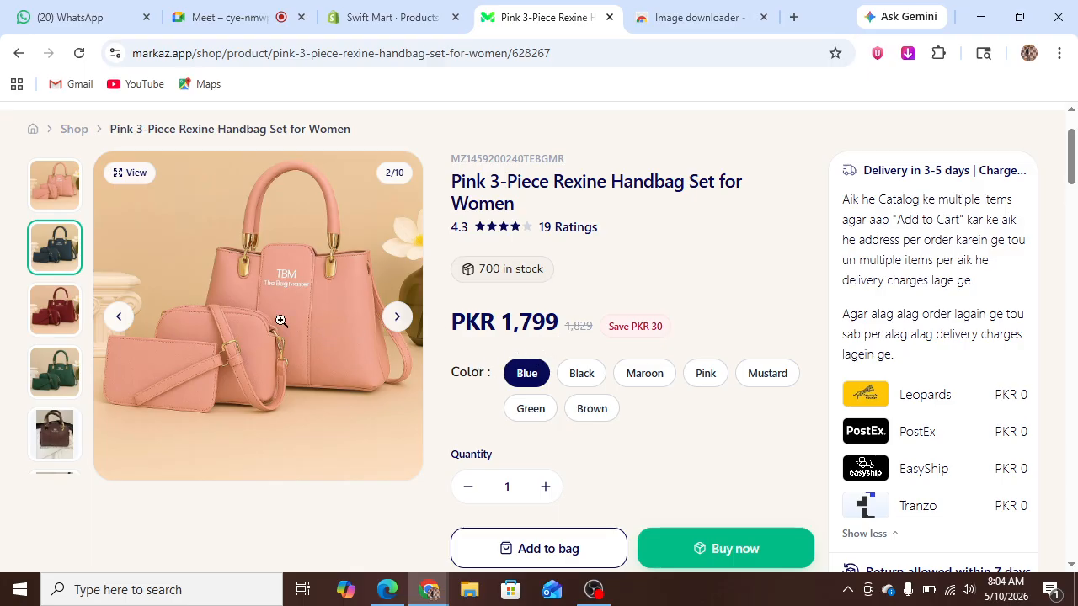
pyautogui.click(54, 327)
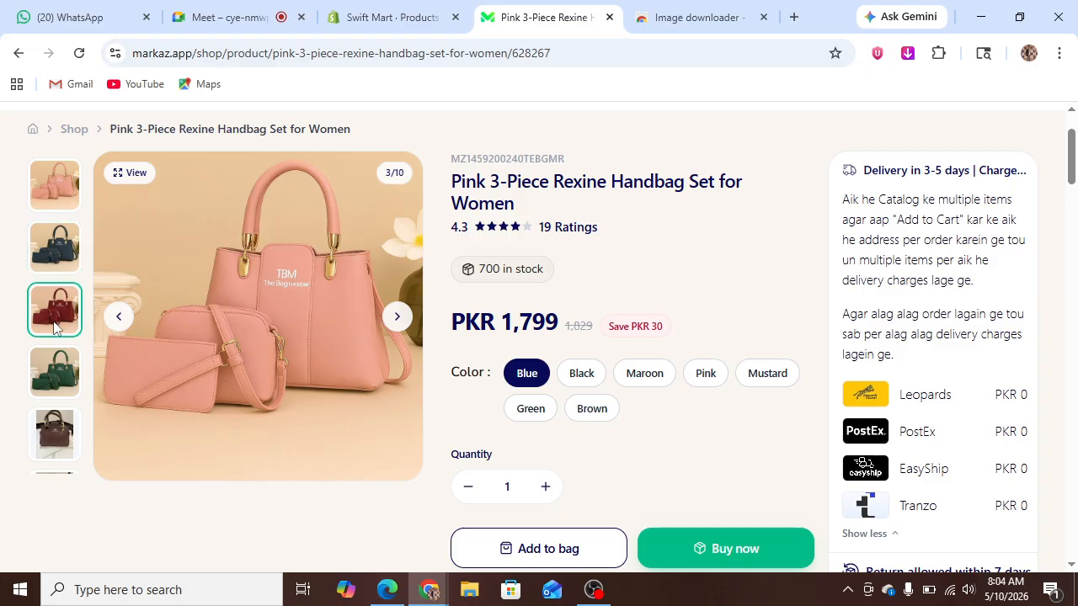
pyautogui.click(121, 321)
pyautogui.click(120, 321)
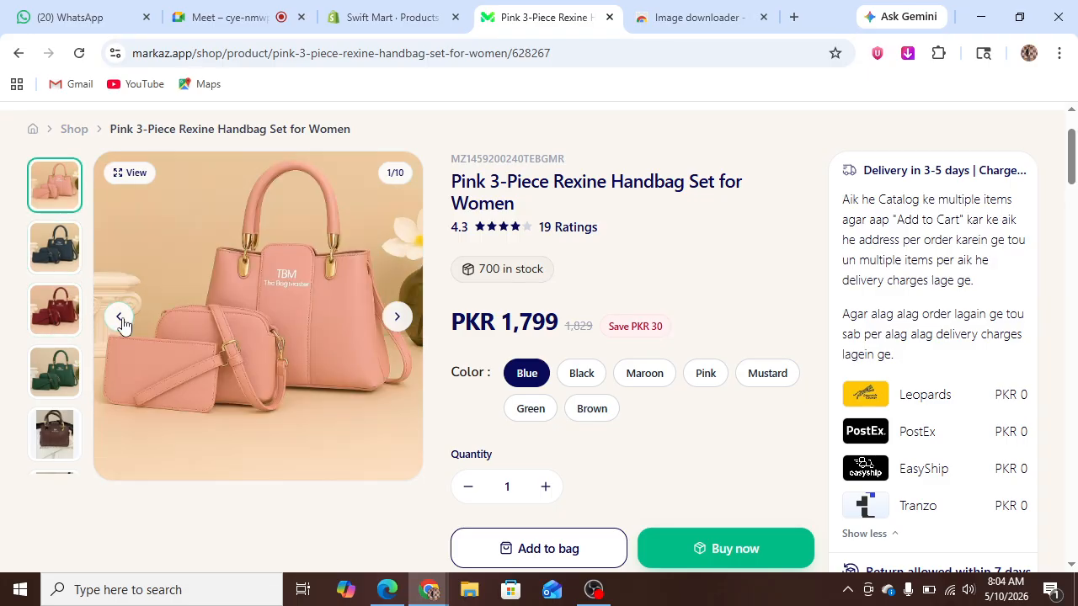
pyautogui.click(399, 321)
pyautogui.click(400, 318)
pyautogui.click(399, 318)
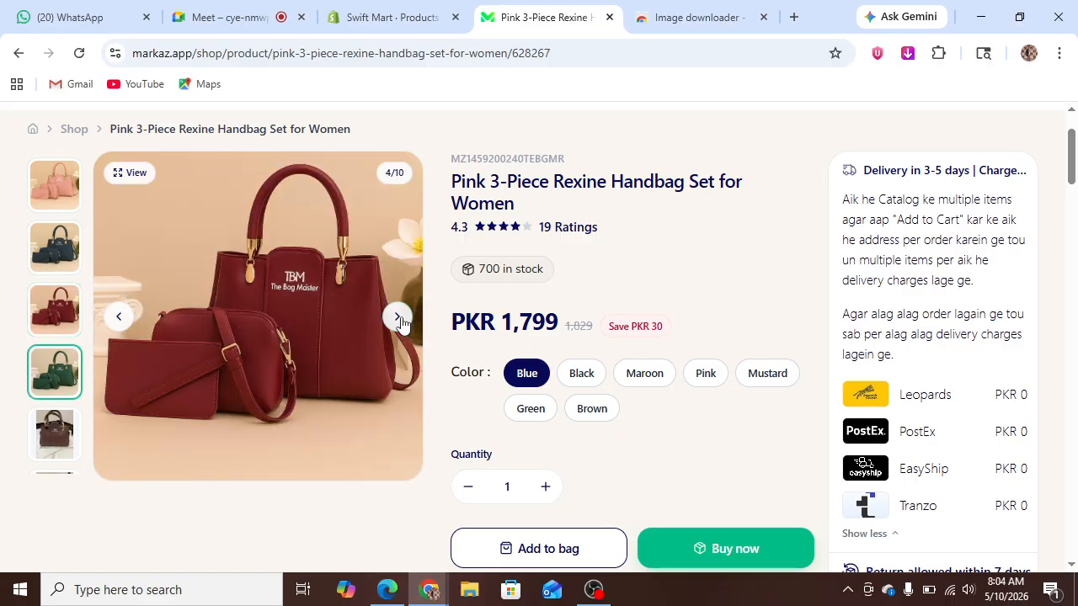
pyautogui.click(399, 318)
pyautogui.click(399, 318)
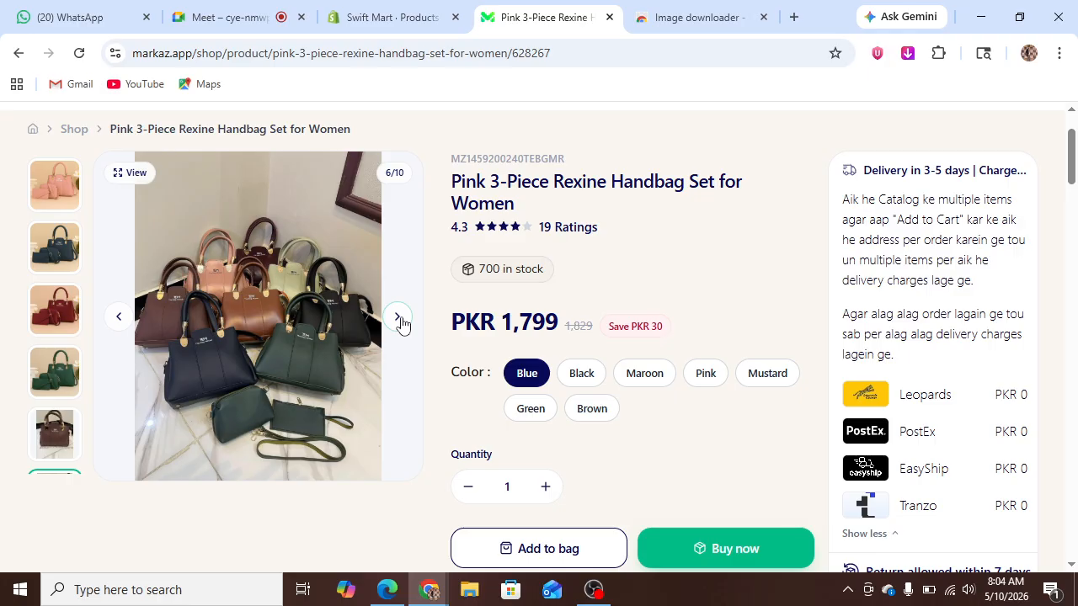
# Scan the Markaz page with Imageye and download the dark brown handbag photo with the ruler and the group photo of all colours
pyautogui.click(908, 53)
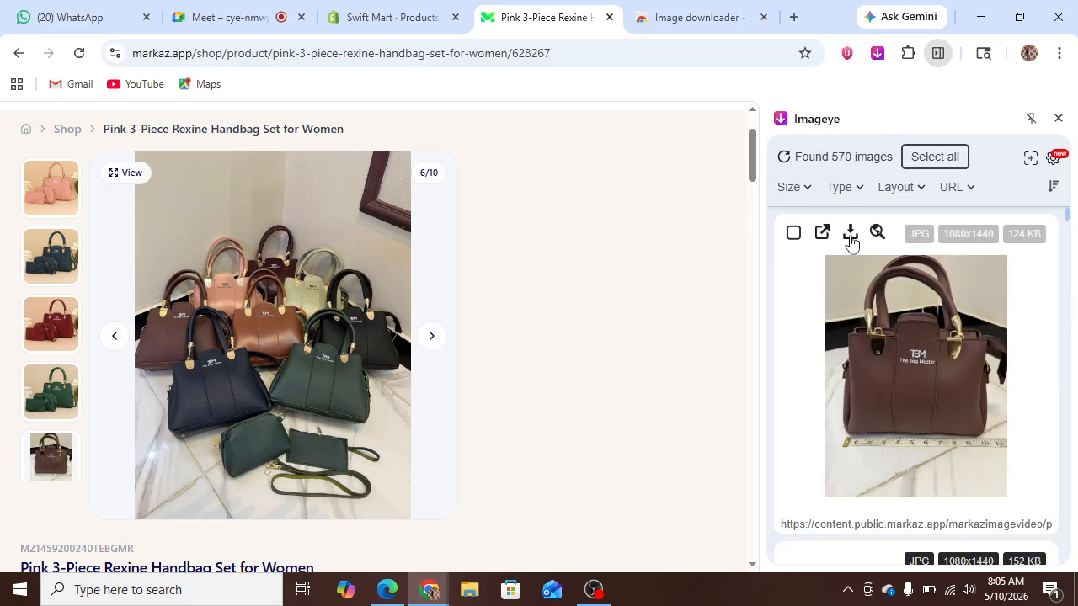
pyautogui.moveTo(850, 239)
pyautogui.click(852, 237)
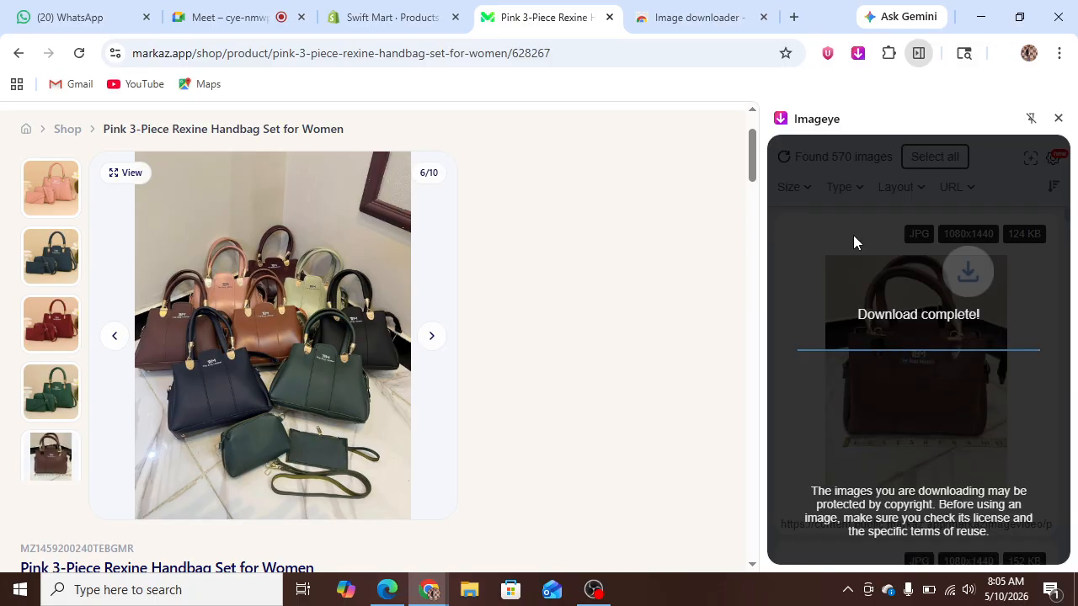
pyautogui.moveTo(1066, 212); pyautogui.dragTo(1067, 214)
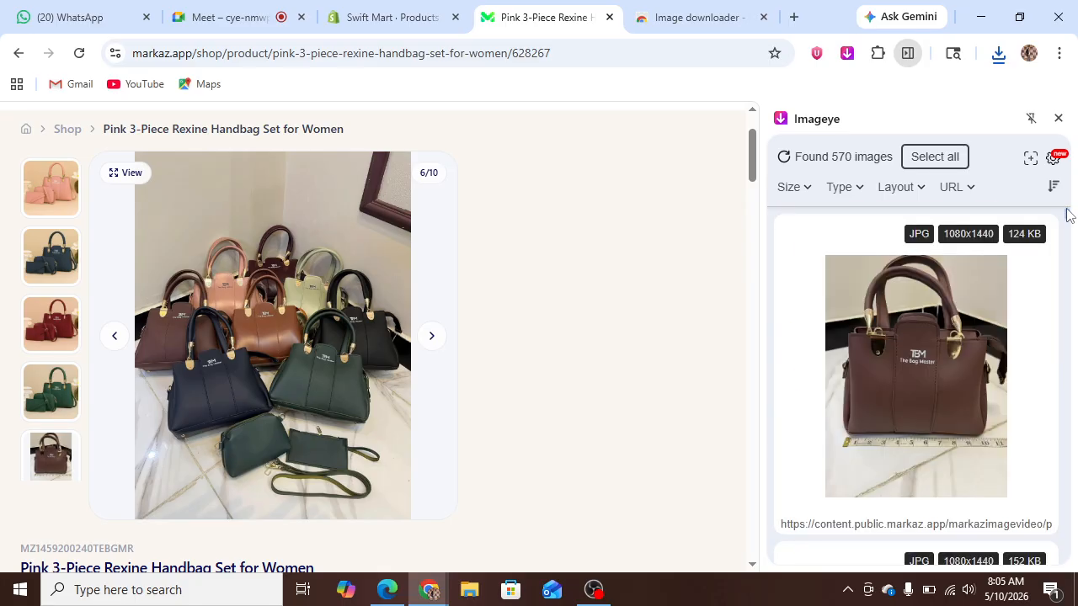
pyautogui.scroll(-3, 1067, 214)
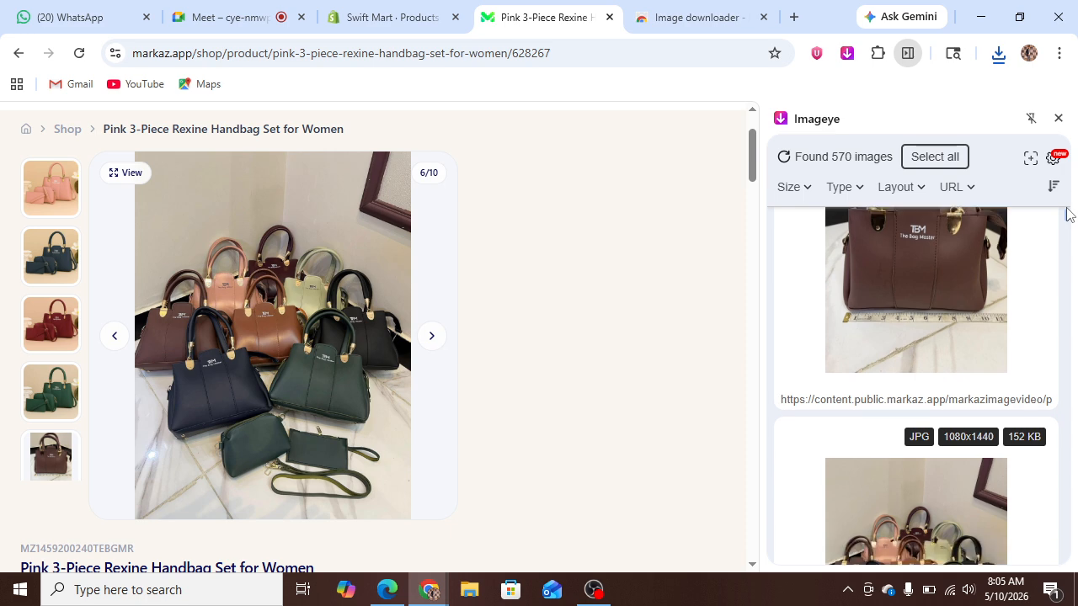
pyautogui.scroll(-3, 1067, 214)
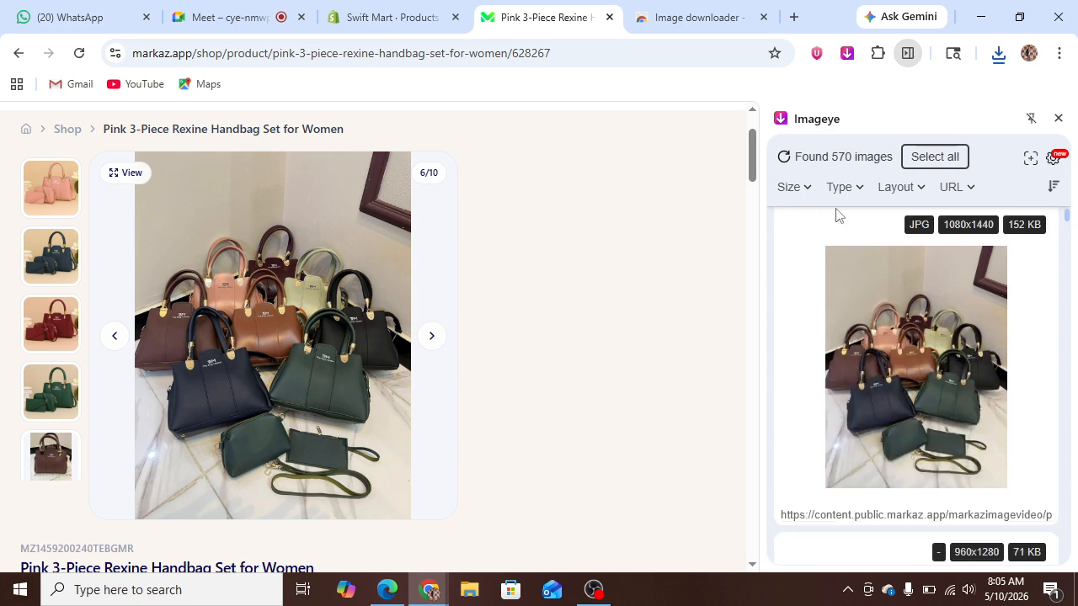
pyautogui.click(851, 223)
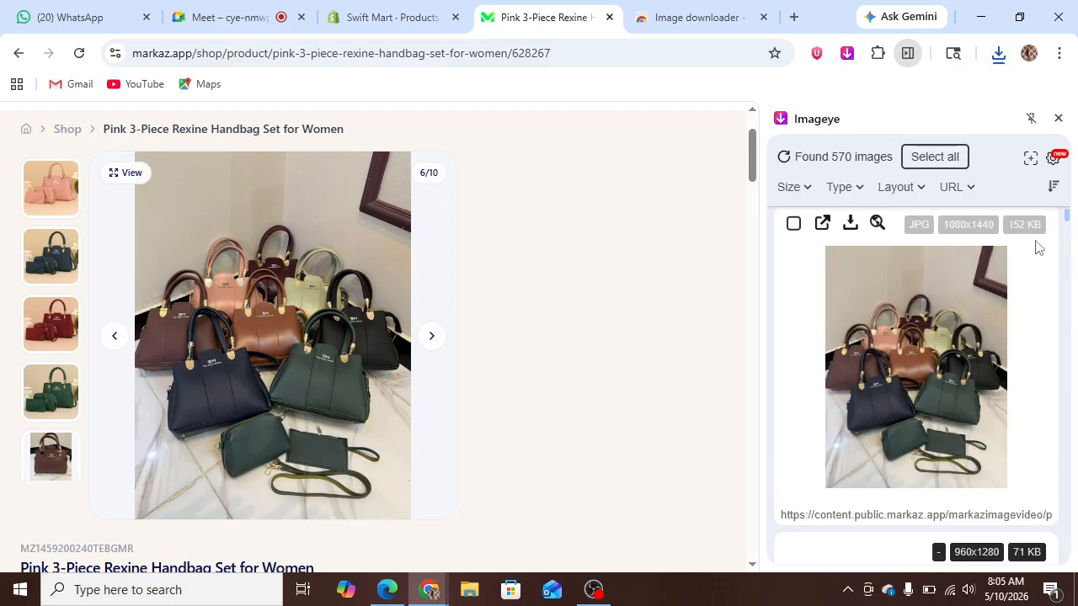
# Download the 960x1280 photo of a hand resting on the black handbag from the Imageye results in its original format
pyautogui.scroll(-5, 1067, 234)
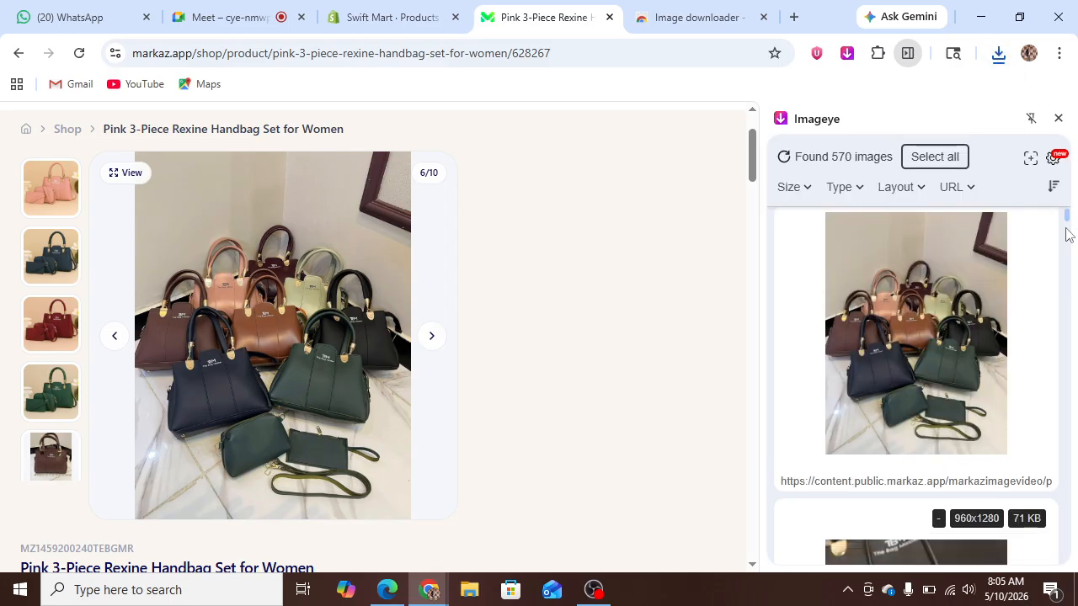
pyautogui.scroll(-2, 1066, 234)
pyautogui.moveTo(816, 294)
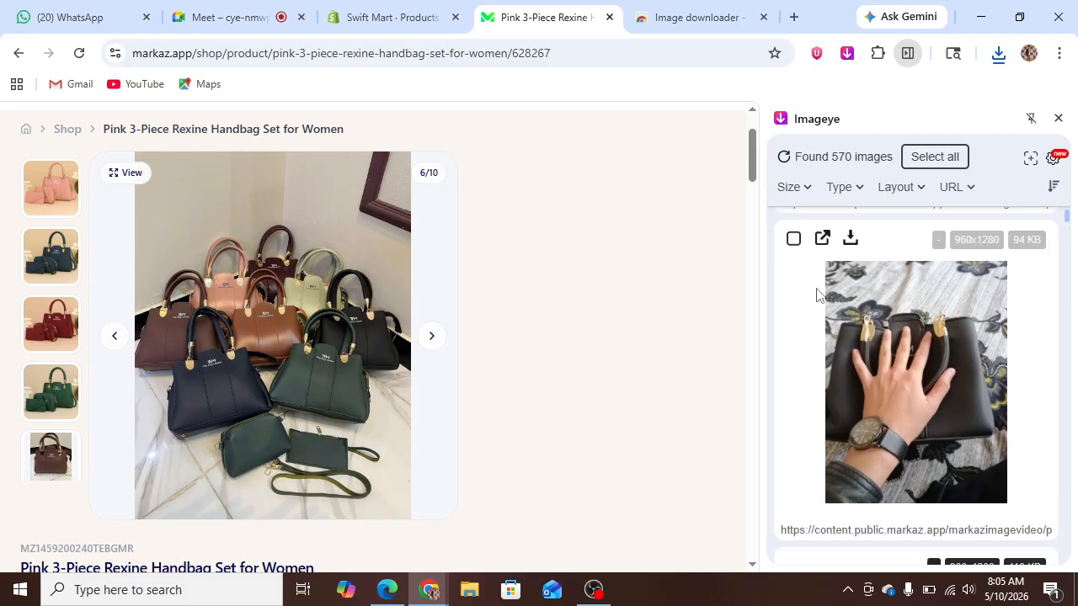
pyautogui.click(859, 243)
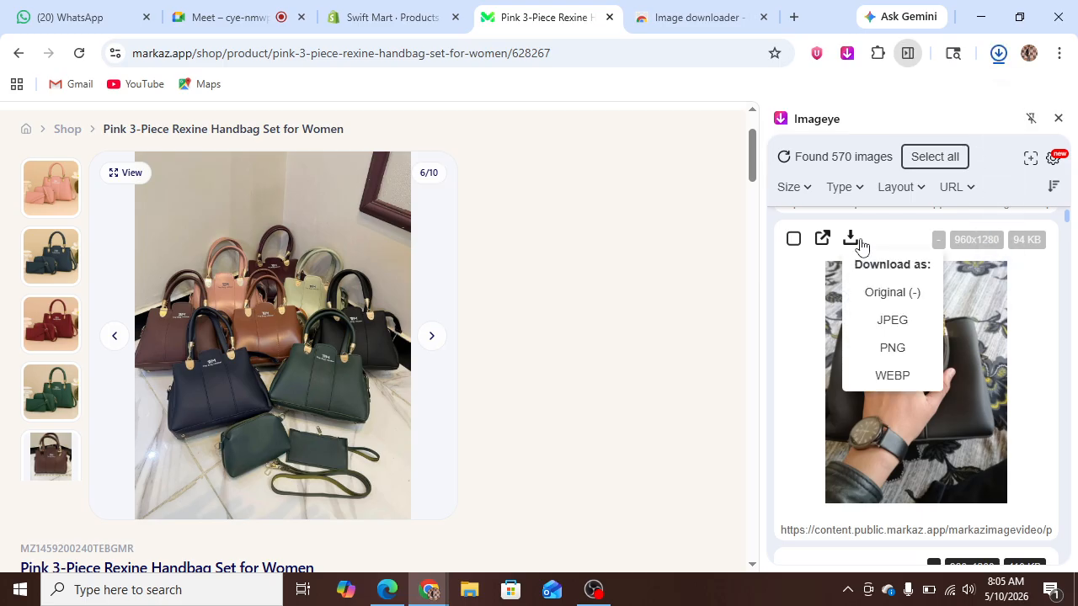
# Download the 1024x1024 image of the green three-piece handbag set from the Imageye results
pyautogui.scroll(-5, 860, 244)
pyautogui.scroll(-5, 859, 244)
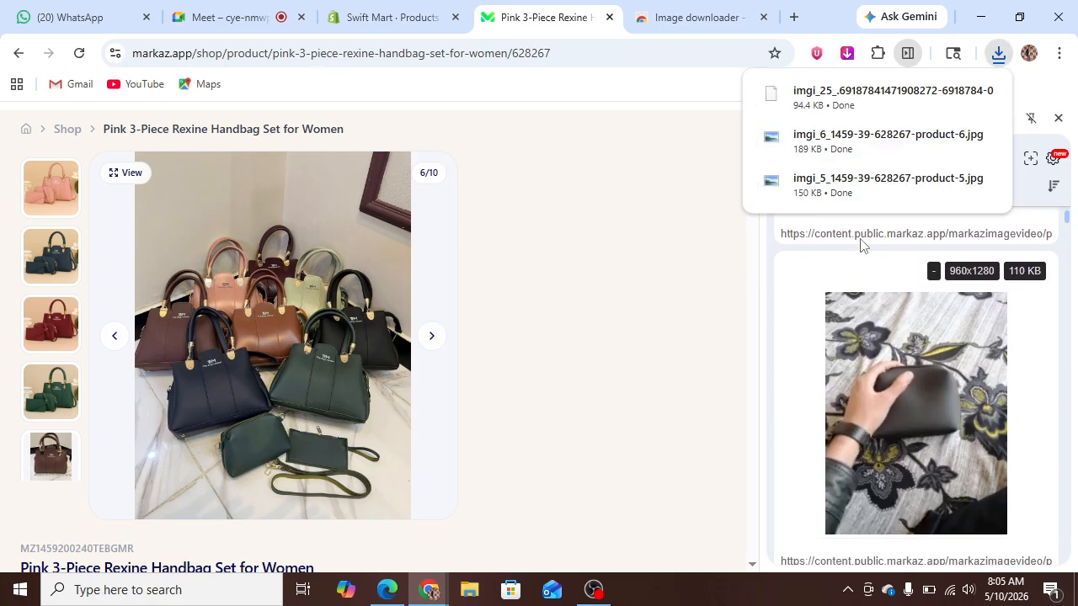
pyautogui.scroll(-3, 860, 245)
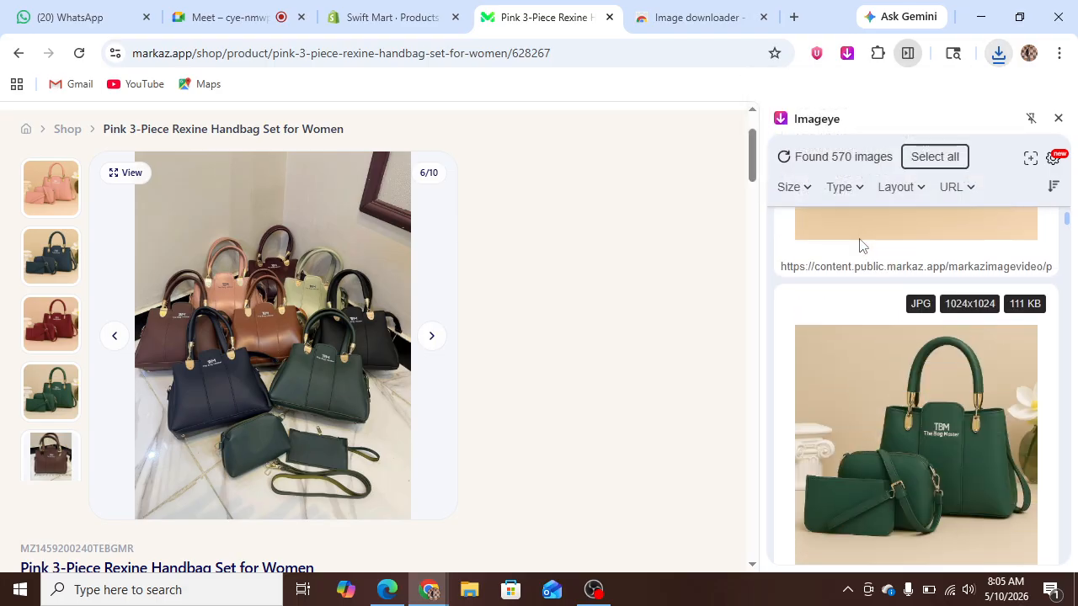
pyautogui.click(852, 305)
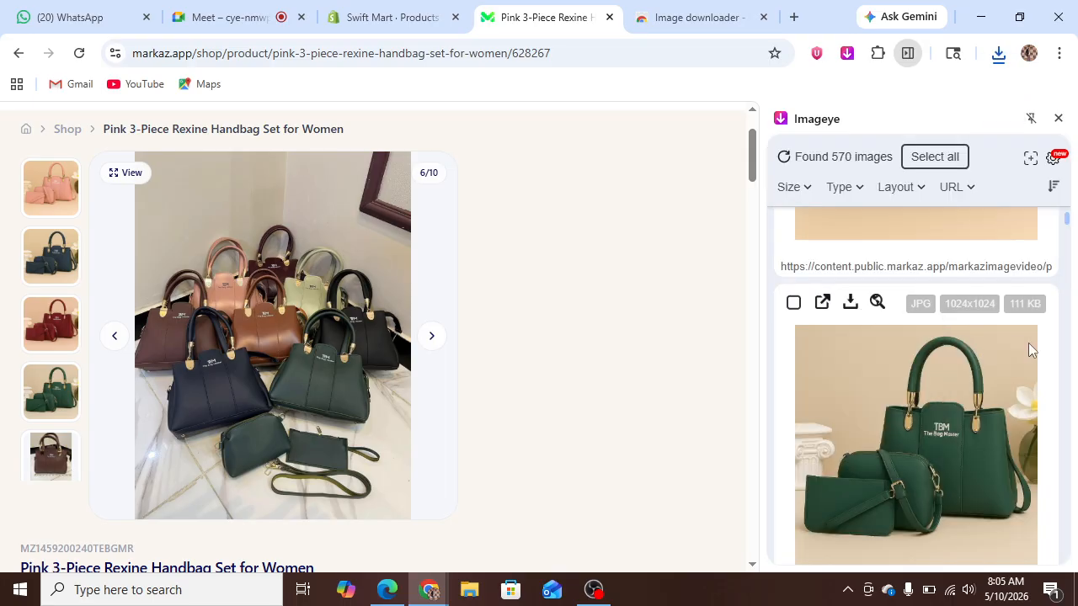
pyautogui.scroll(-5, 1028, 343)
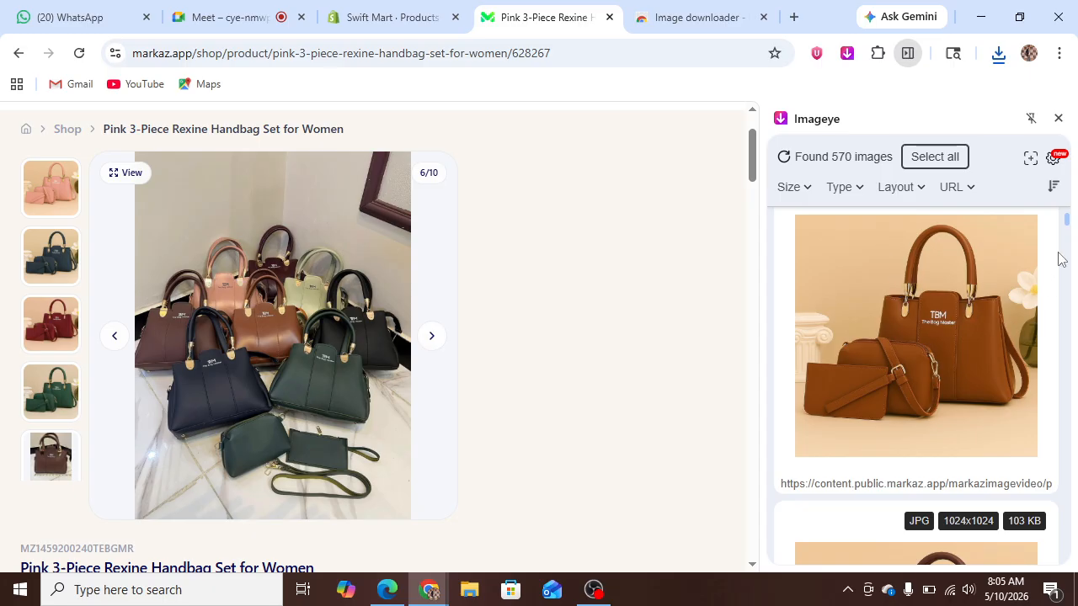
# Download the 1024x1024 image of the brown three-piece handbag set from the Imageye results and return to the Shopify product page
pyautogui.scroll(1, 1059, 257)
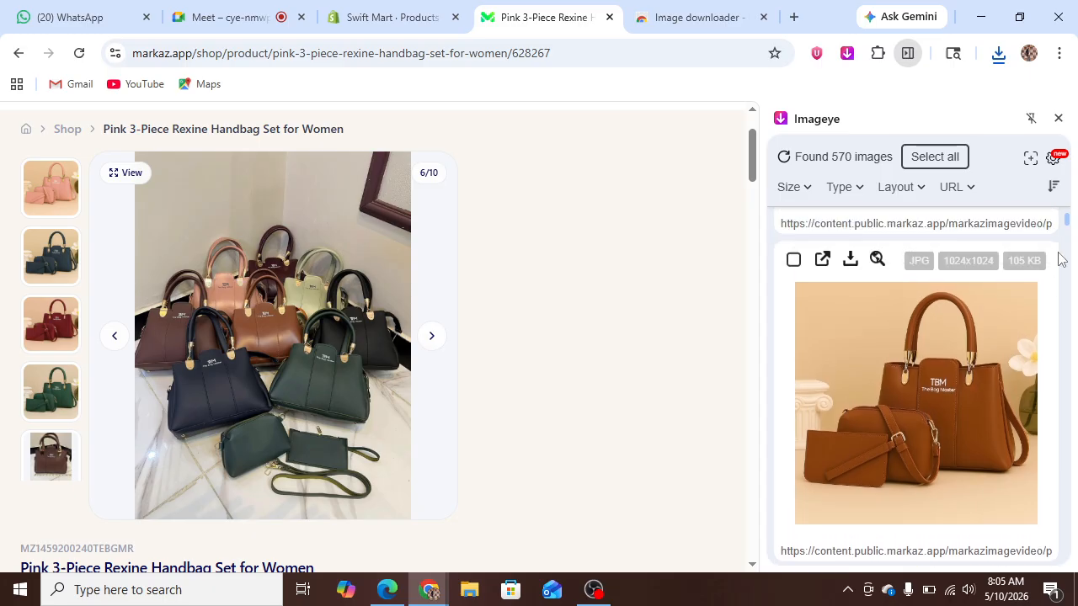
pyautogui.click(853, 261)
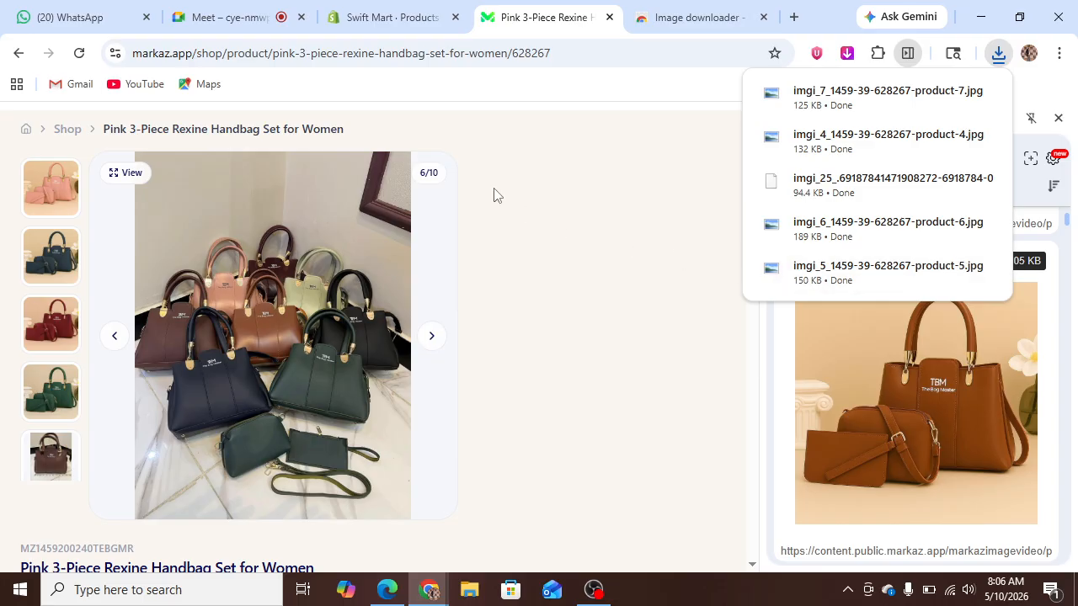
pyautogui.click(389, 17)
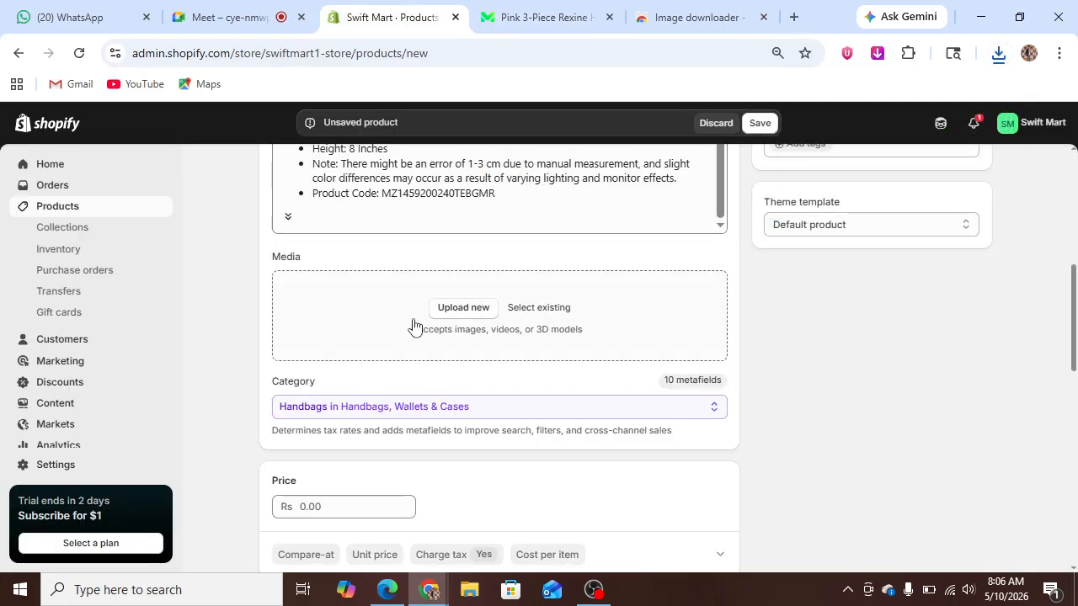
pyautogui.click(464, 313)
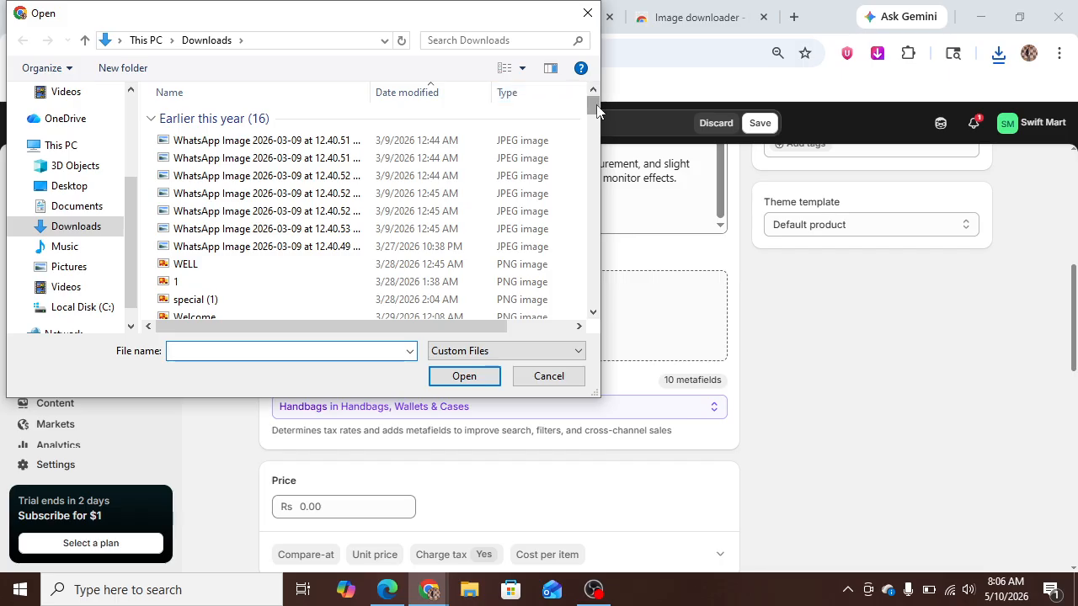
pyautogui.moveTo(594, 109); pyautogui.dragTo(600, 211)
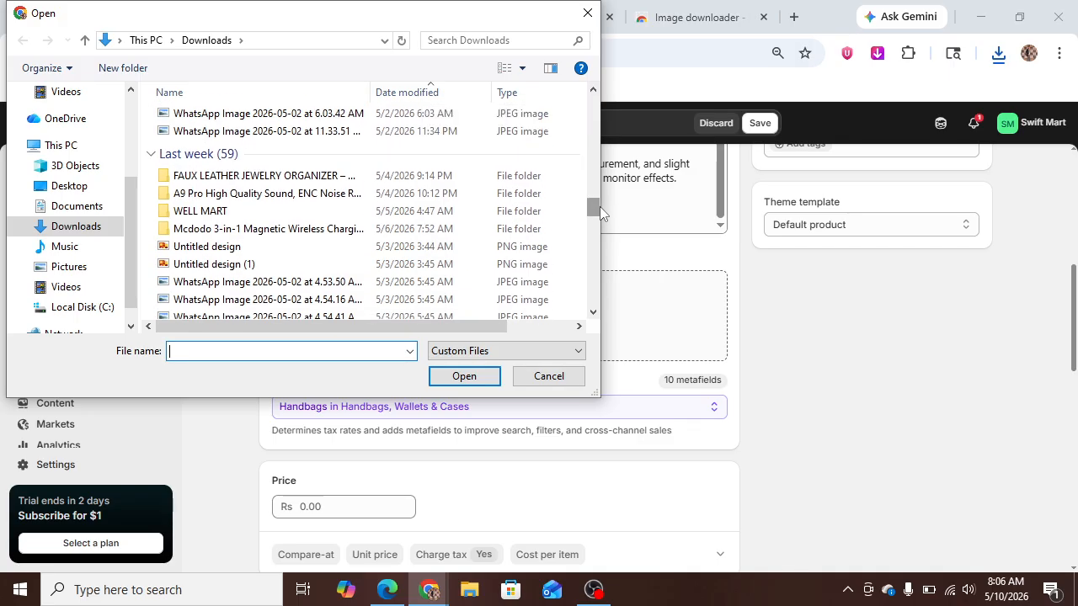
pyautogui.click(352, 183)
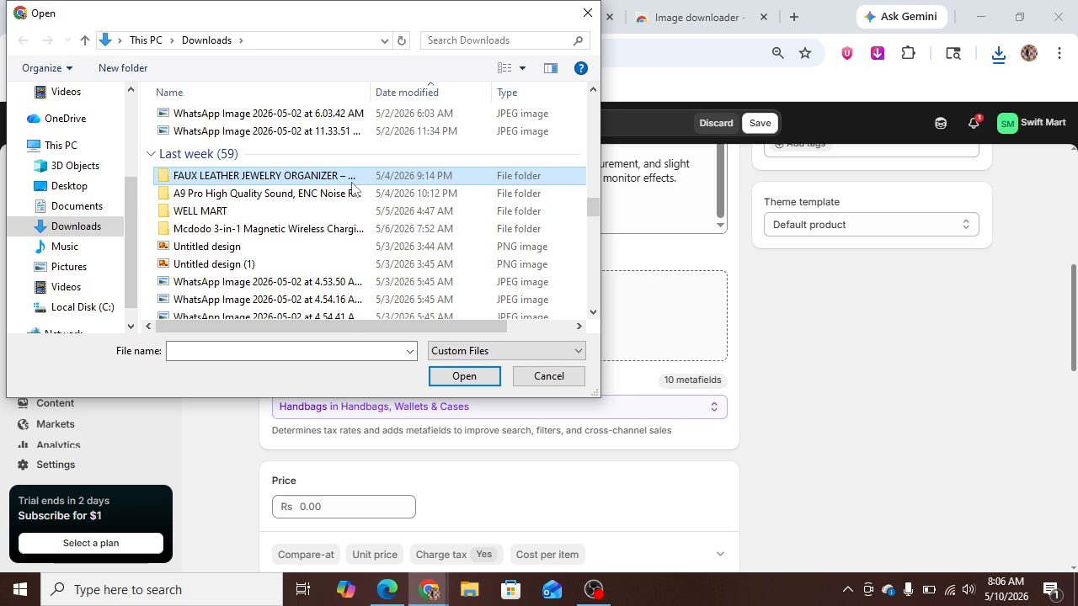
pyautogui.click(352, 184)
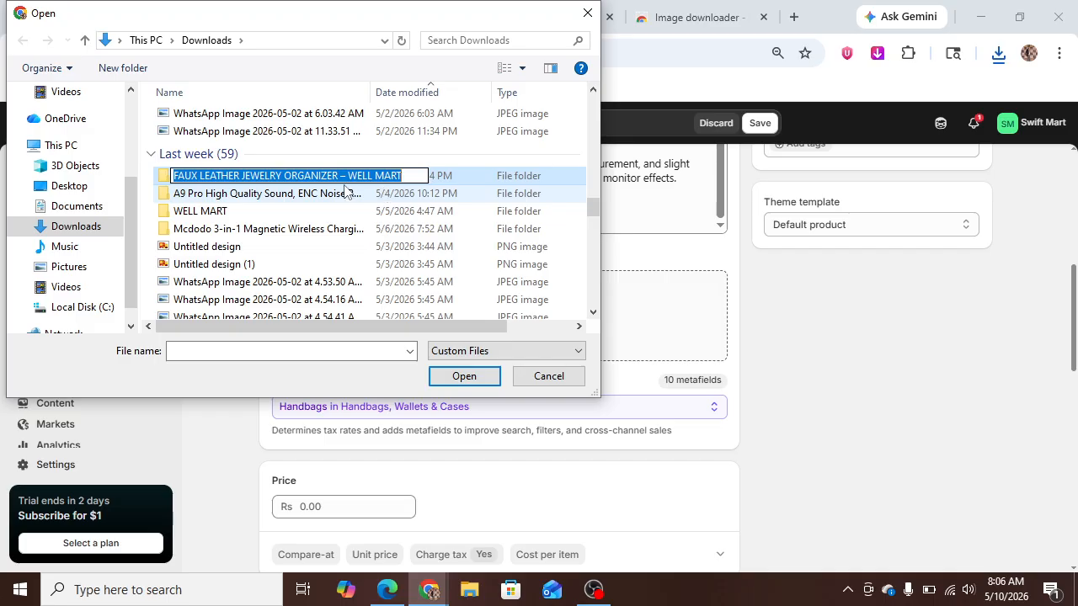
pyautogui.click(545, 154)
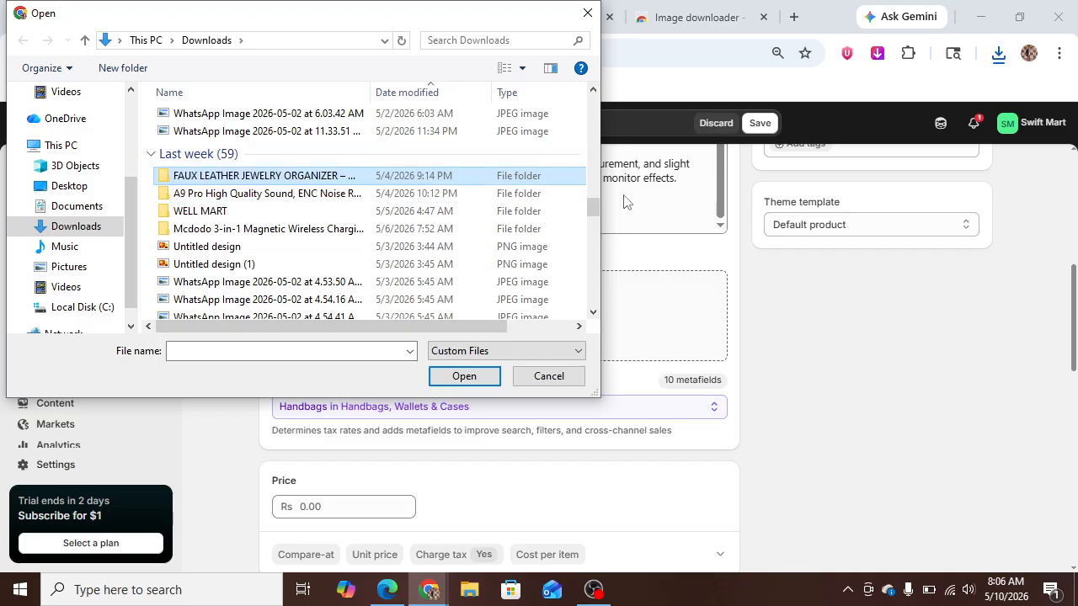
pyautogui.click(873, 310)
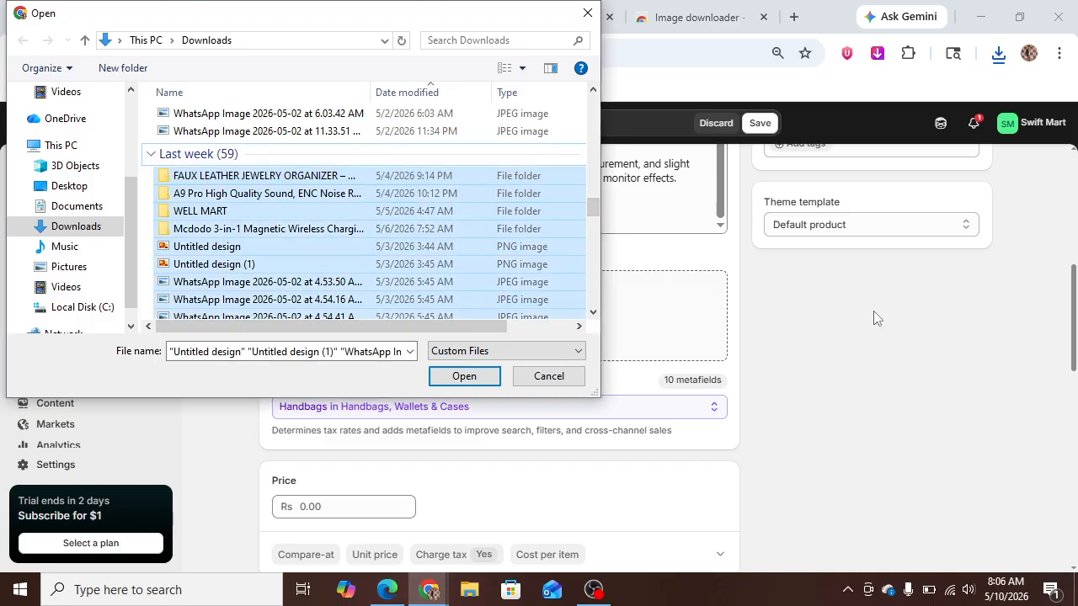
pyautogui.moveTo(596, 201)
pyautogui.mouseDown()
pyautogui.moveTo(601, 282)
pyautogui.moveTo(600, 207)
pyautogui.mouseUp()
pyautogui.moveTo(588, 2)
pyautogui.mouseDown()
pyautogui.moveTo(588, 28)
pyautogui.moveTo(588, 4)
pyautogui.mouseUp()
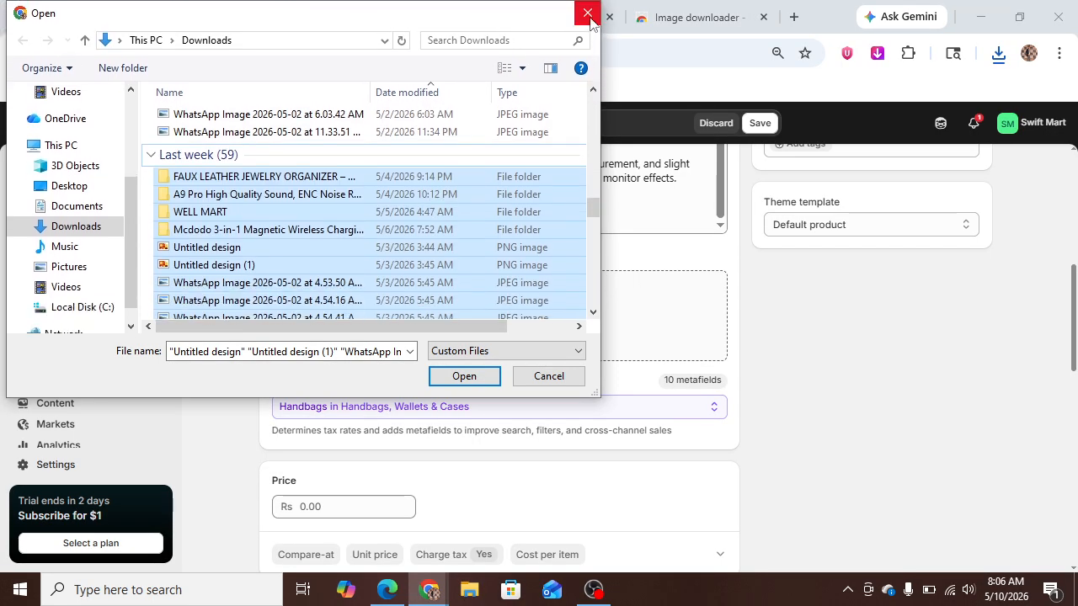
pyautogui.click(587, 11)
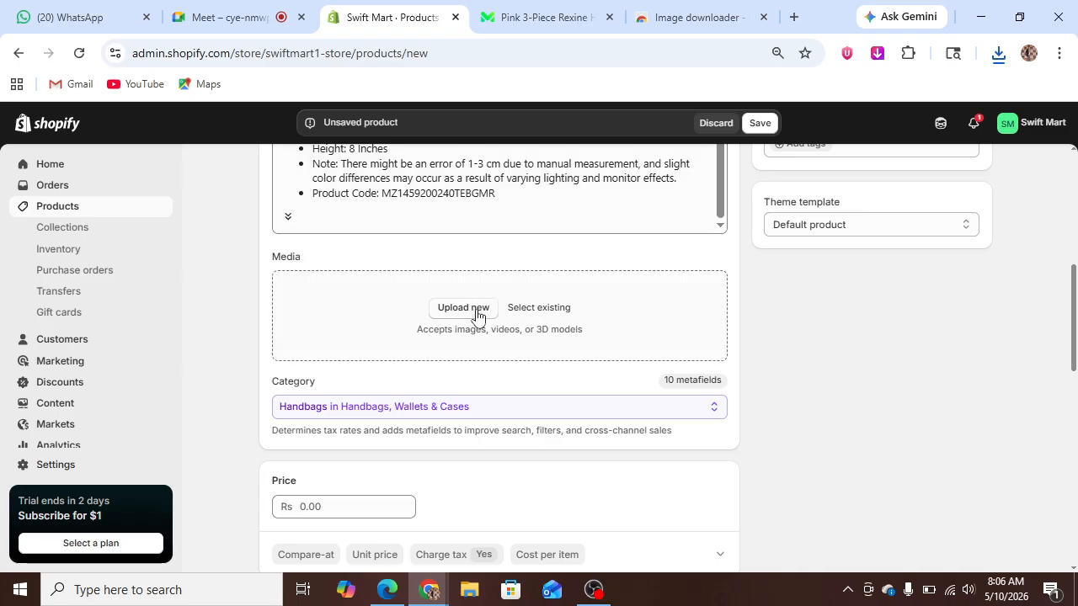
# Upload all four handbag images from the Pink 3-Piece Rexine Handbag Set folder in Downloads to the product's media
pyautogui.click(477, 313)
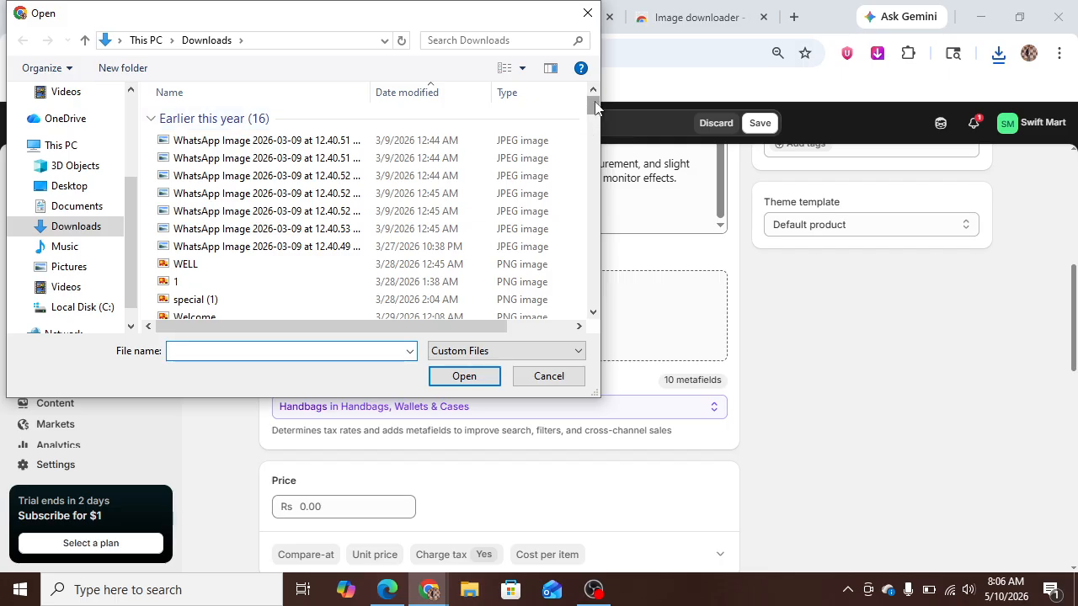
pyautogui.moveTo(592, 106); pyautogui.dragTo(606, 292)
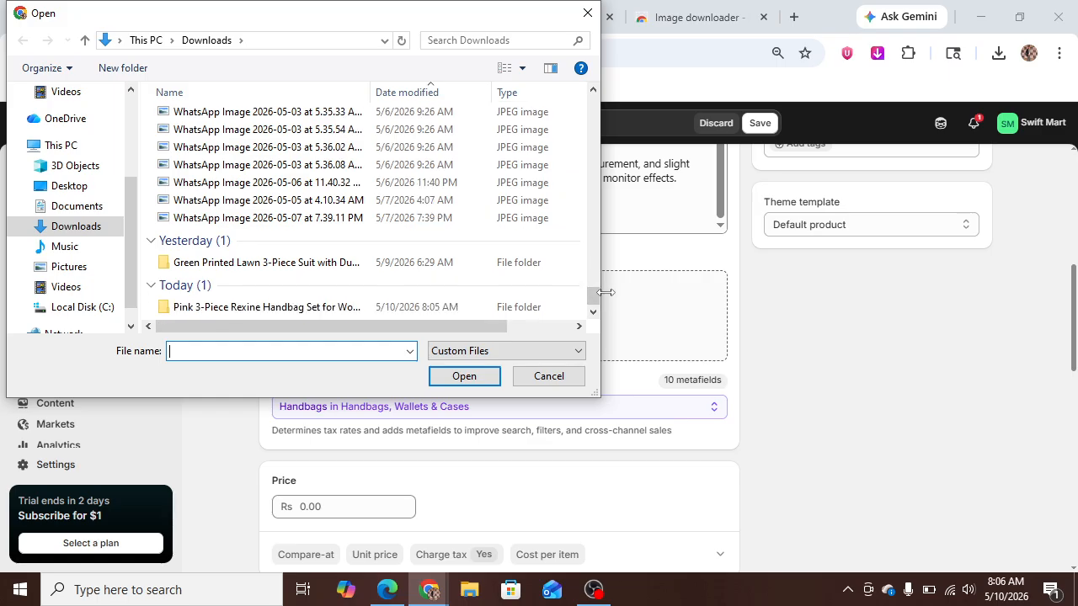
pyautogui.click(360, 306)
pyautogui.click(468, 381)
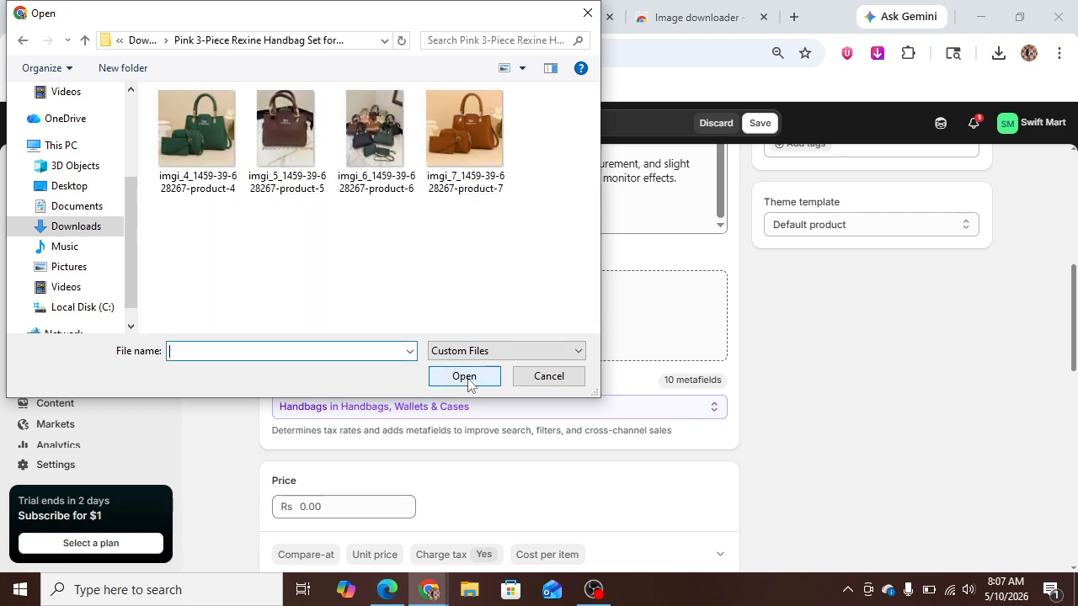
pyautogui.moveTo(145, 128); pyautogui.dragTo(523, 204)
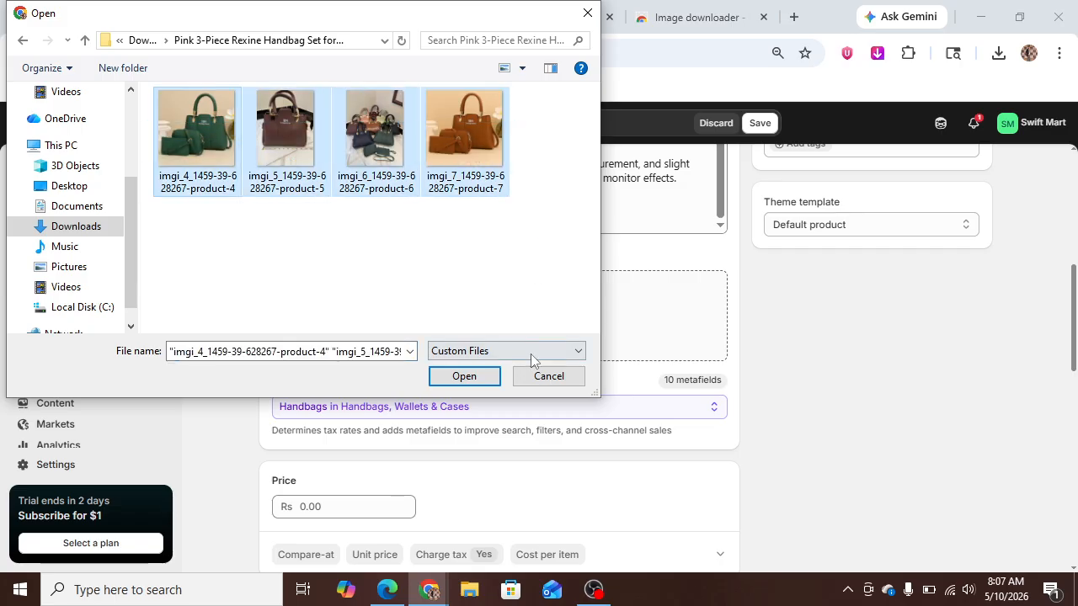
pyautogui.click(469, 379)
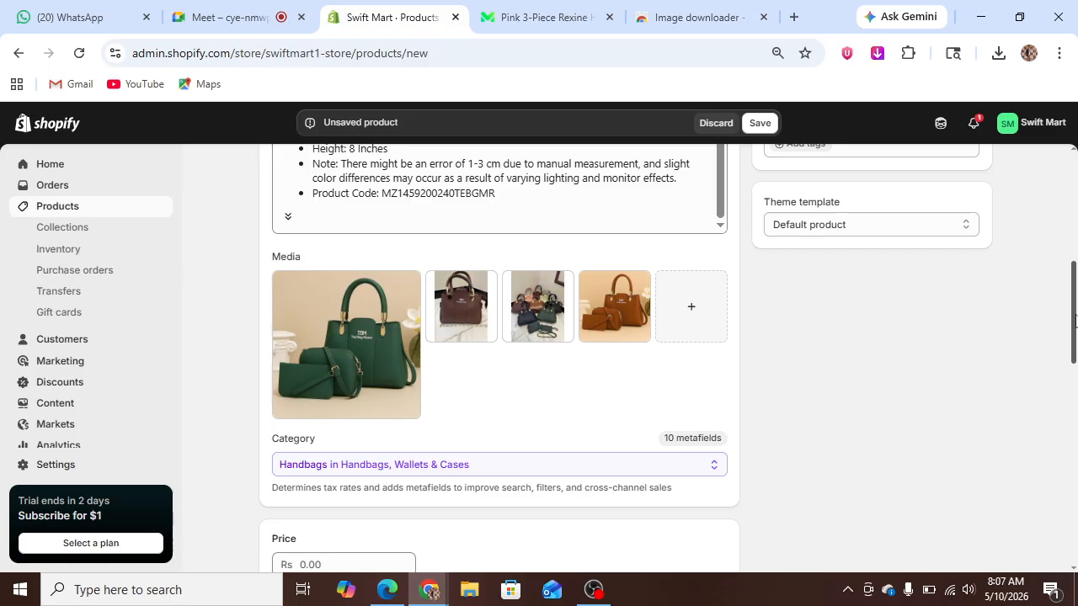
pyautogui.click(691, 309)
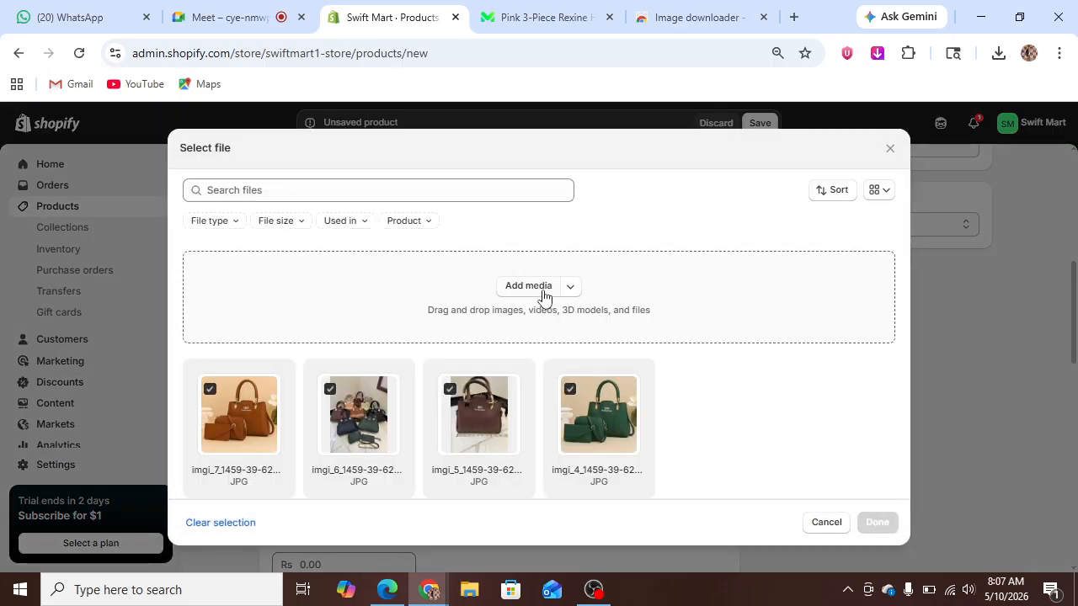
pyautogui.click(891, 150)
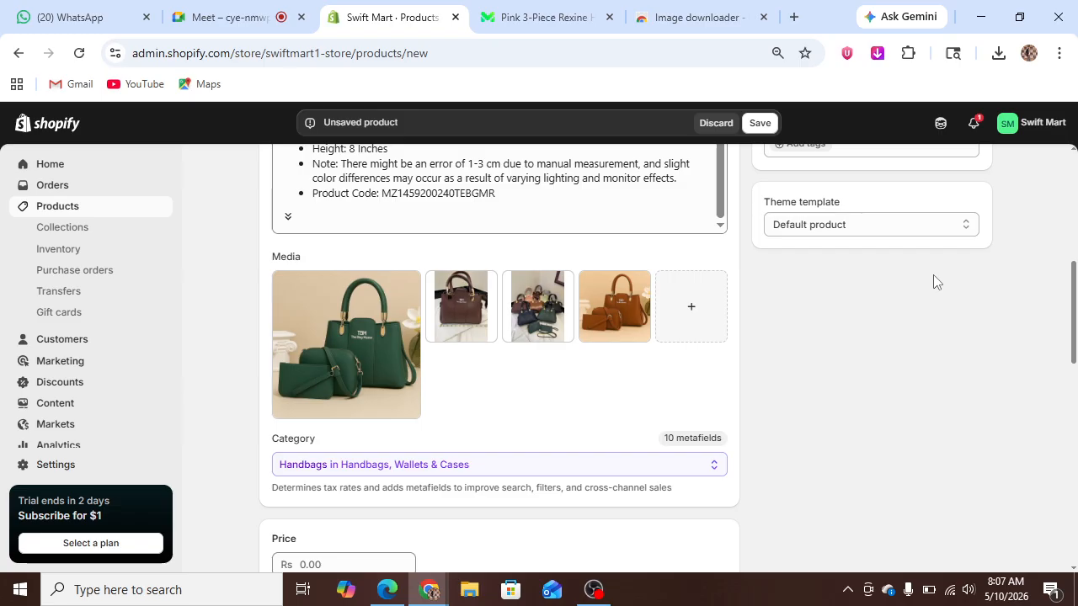
# Check the handbag set's selling price on the Markaz page and set the Shopify product's price to Rs 1,799
pyautogui.moveTo(1076, 300); pyautogui.dragTo(1073, 362)
pyautogui.click(329, 314)
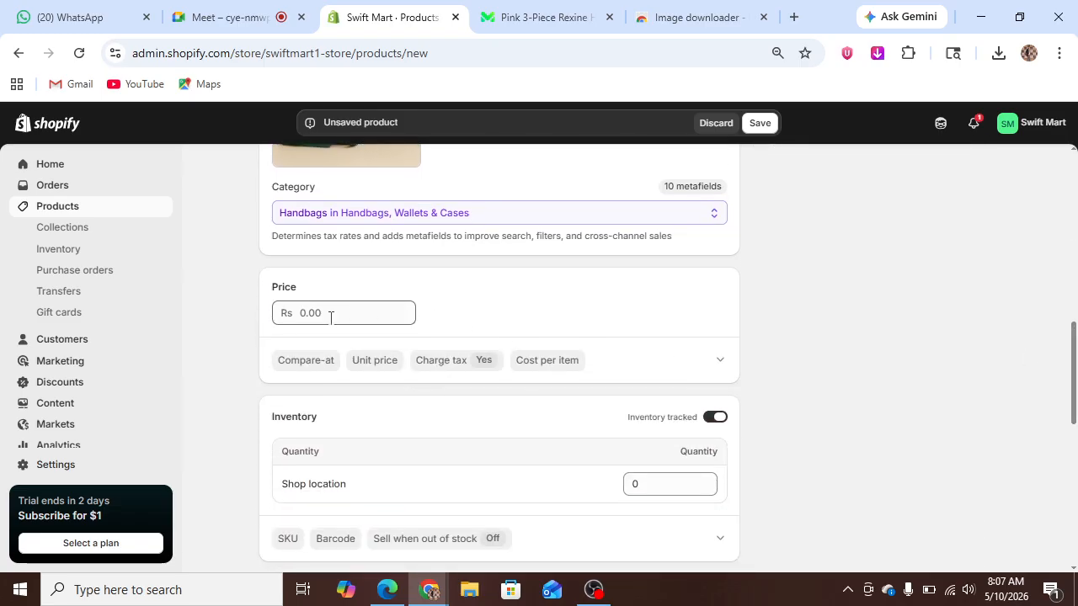
pyautogui.click(546, 15)
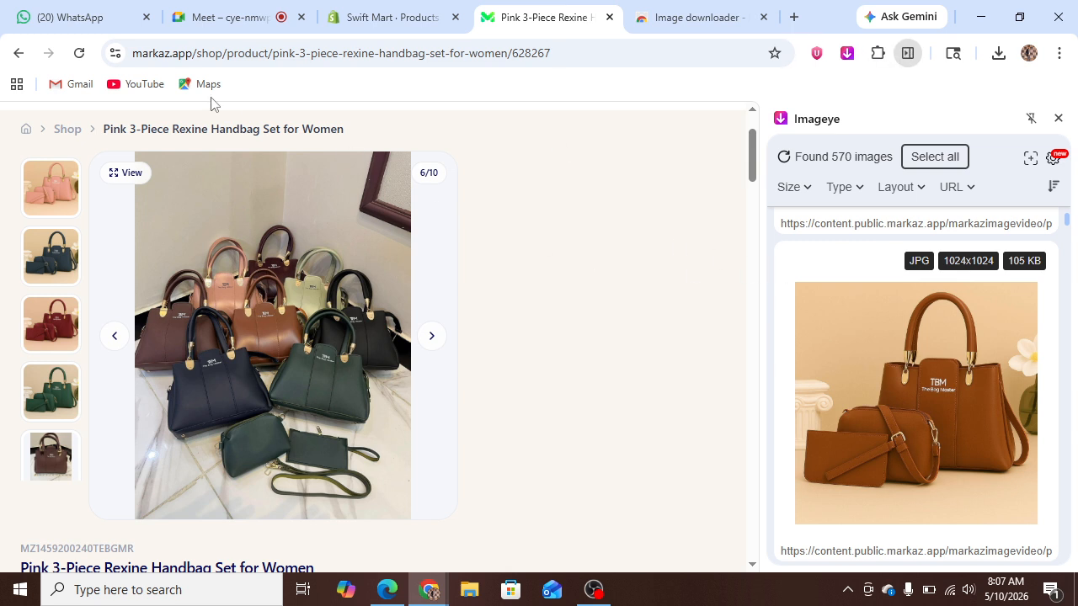
pyautogui.moveTo(940, 262)
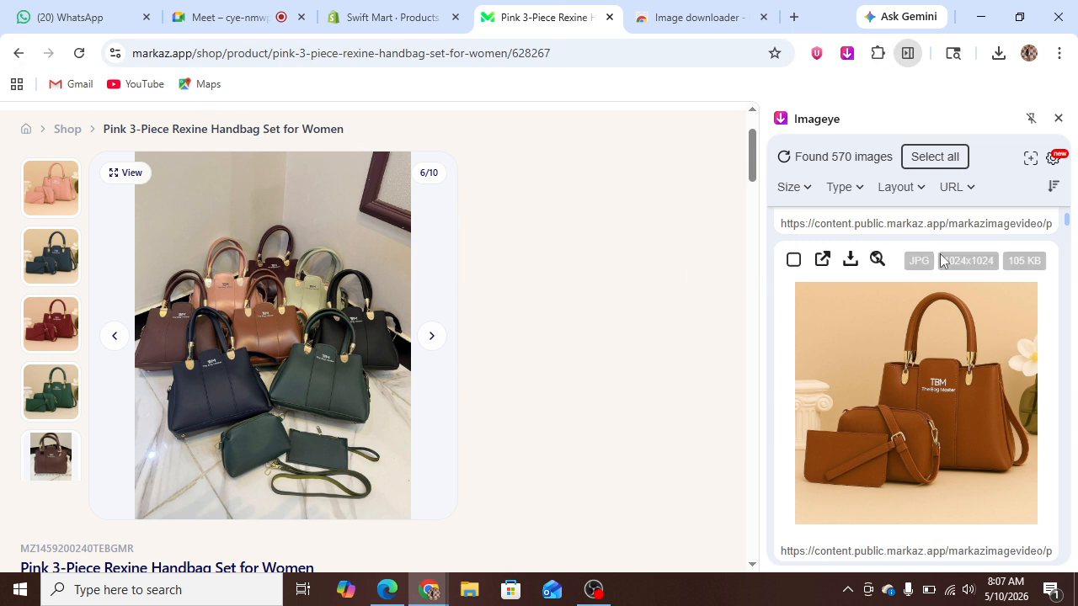
pyautogui.click(846, 54)
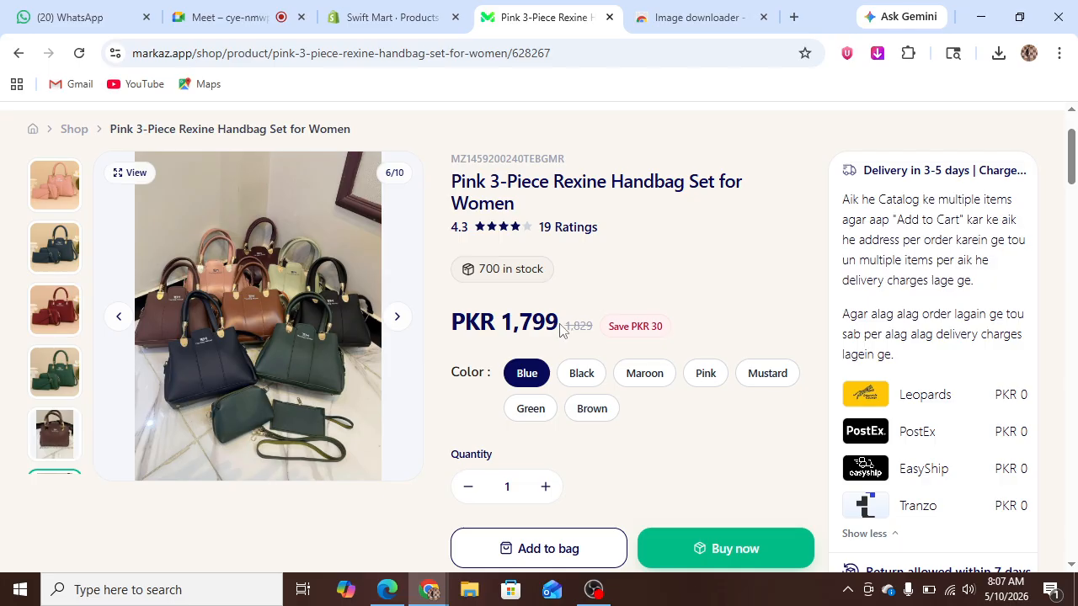
pyautogui.moveTo(558, 324); pyautogui.dragTo(504, 327)
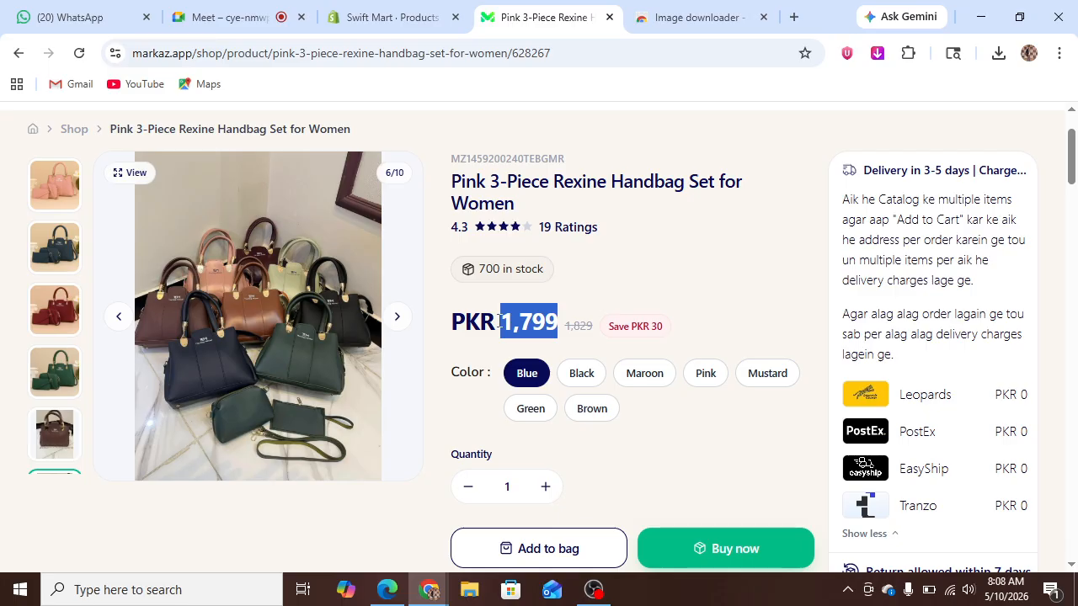
pyautogui.click(581, 301)
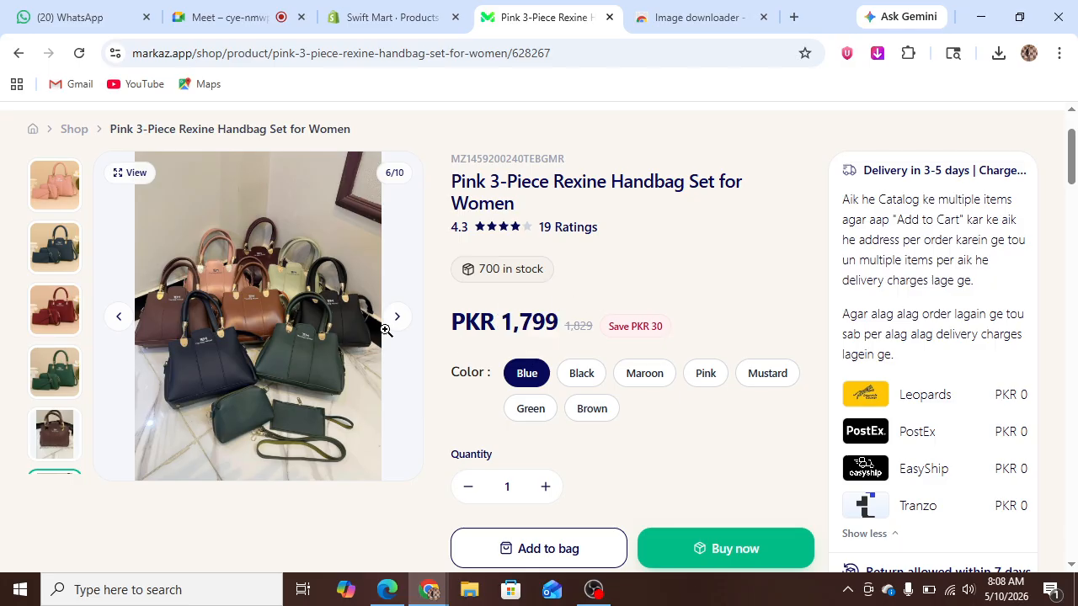
pyautogui.click(388, 7)
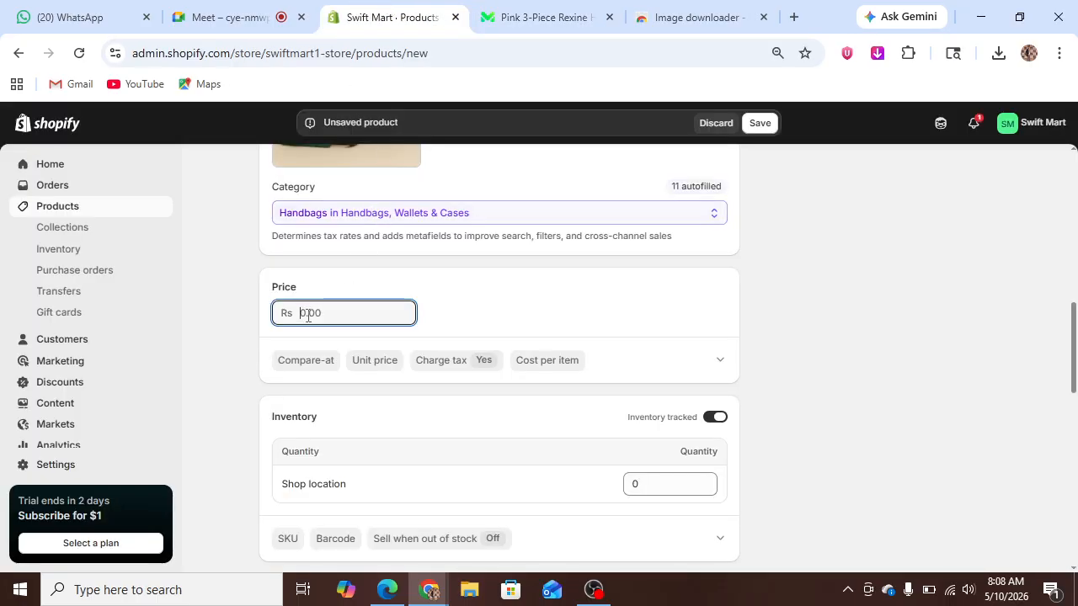
pyautogui.write('1799')
# Expand the additional display prices and set the compare-at price to Rs 2,500, leaving the unit price empty
pyautogui.click(722, 363)
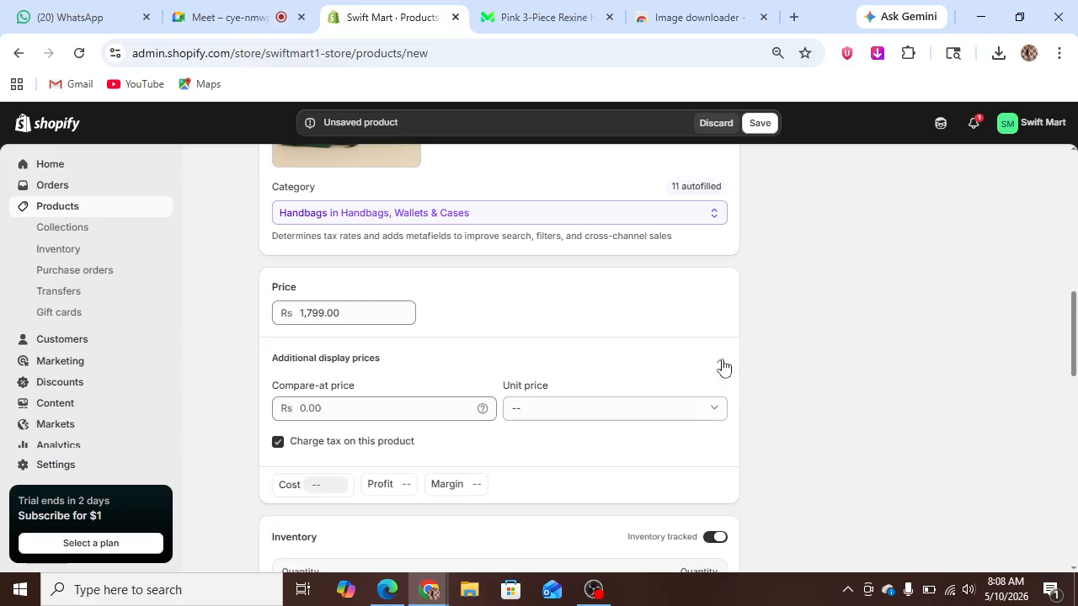
pyautogui.click(349, 411)
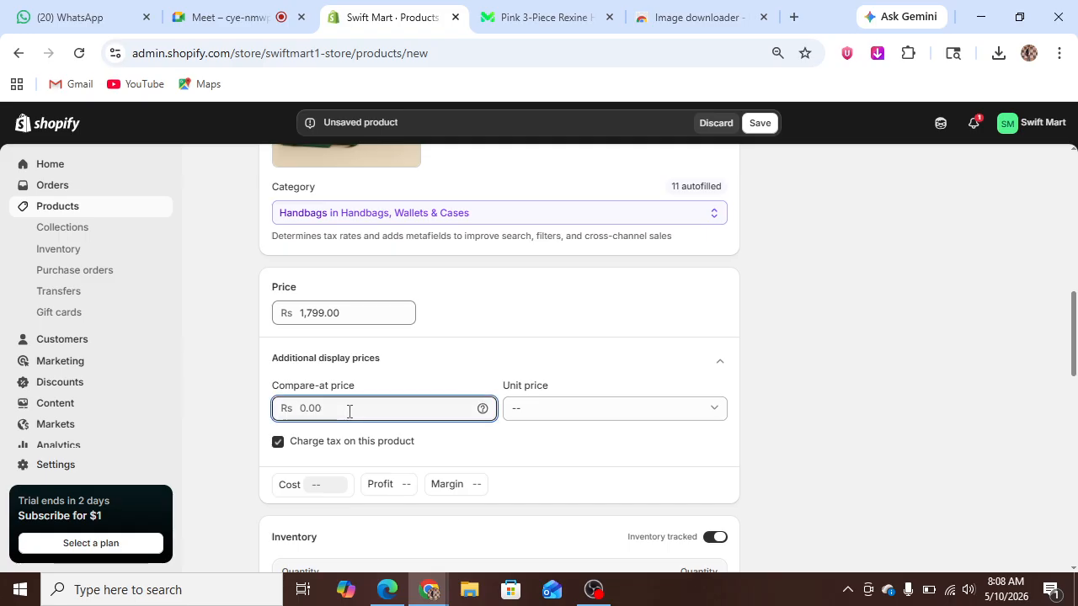
pyautogui.write('1')
pyautogui.click(533, 18)
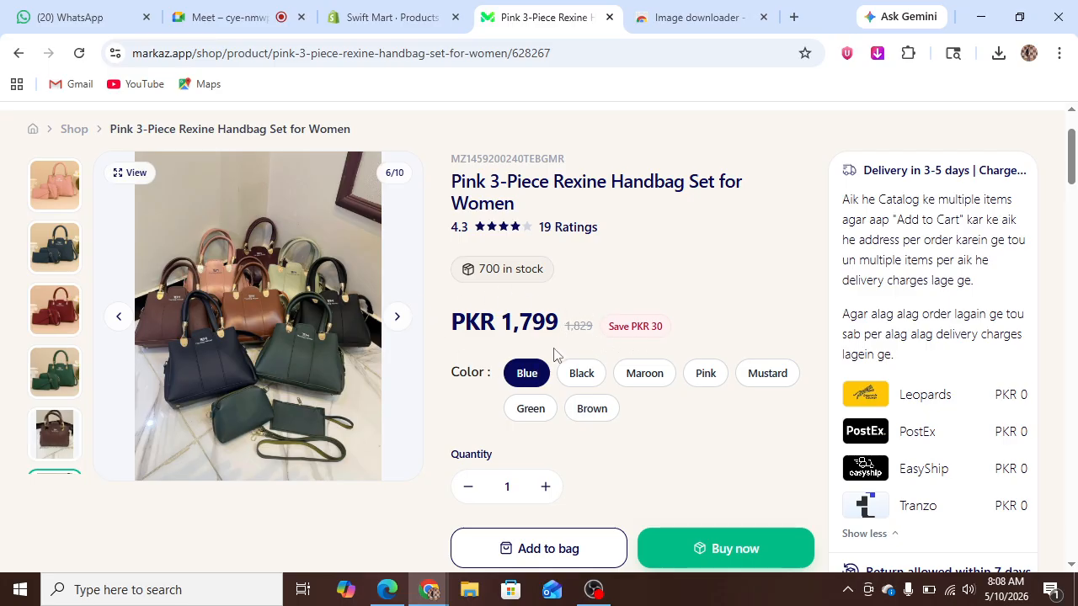
pyautogui.click(379, 7)
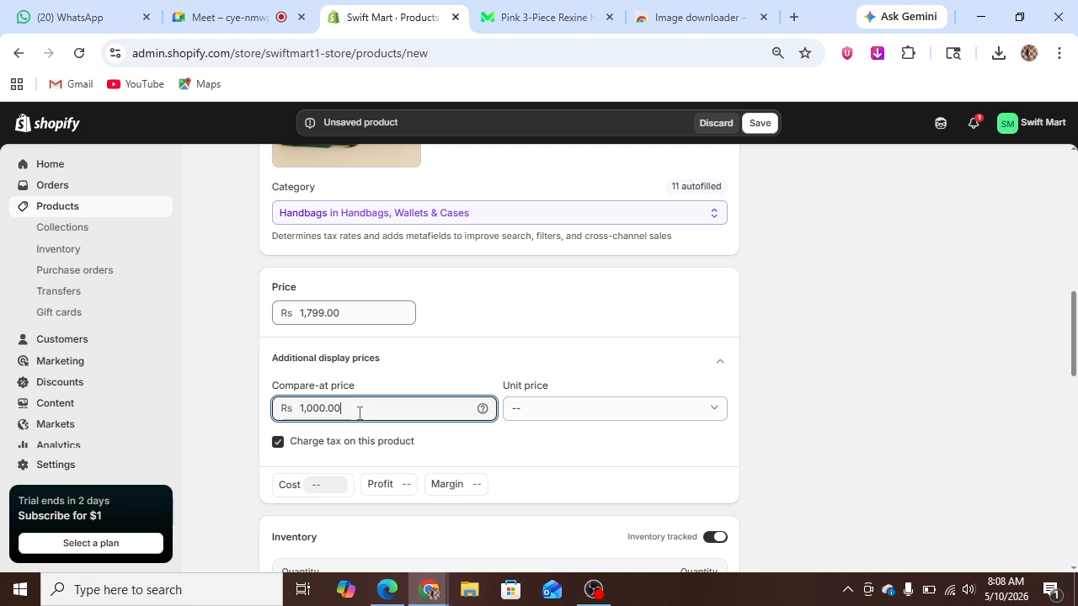
pyautogui.press('BackSpace')
pyautogui.press('BackSpace')
pyautogui.press('BackSpace')
pyautogui.press('BackSpace')
pyautogui.press('BackSpace')
pyautogui.write('3')
pyautogui.press('BackSpace')
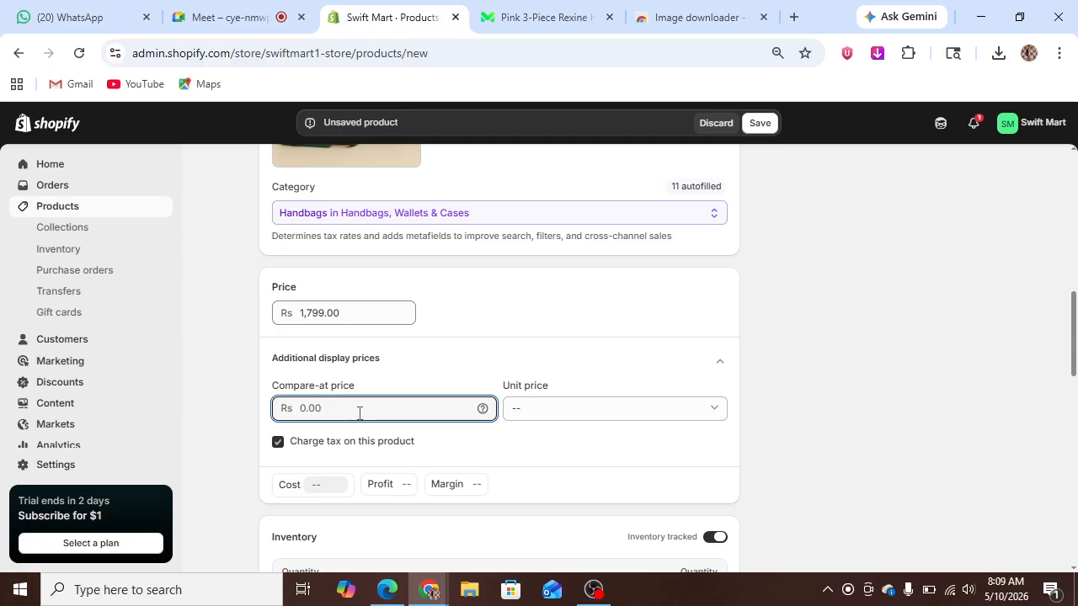
pyautogui.write('2500')
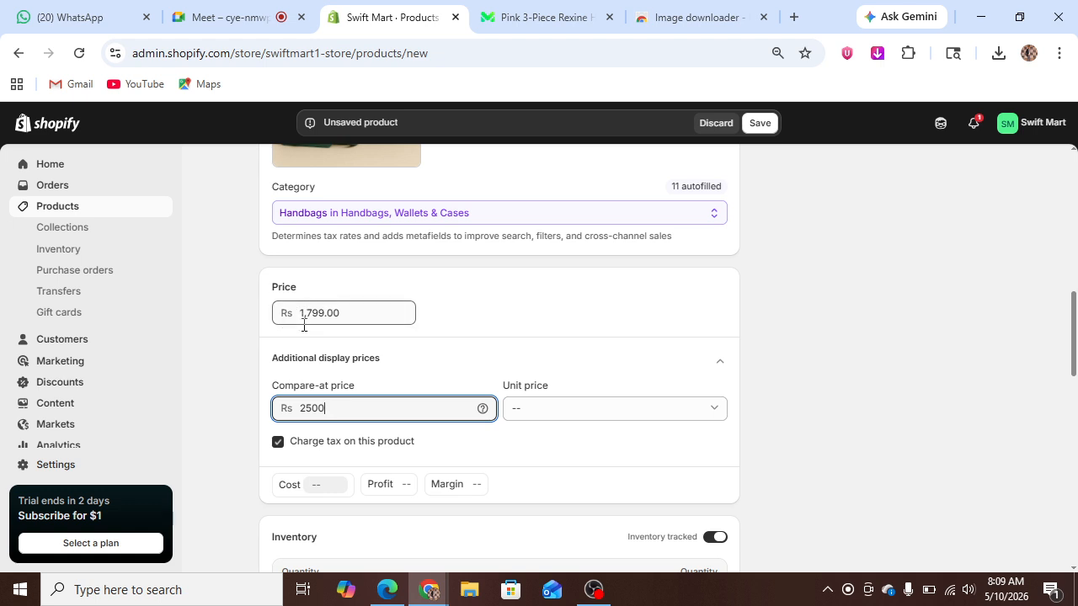
pyautogui.click(554, 409)
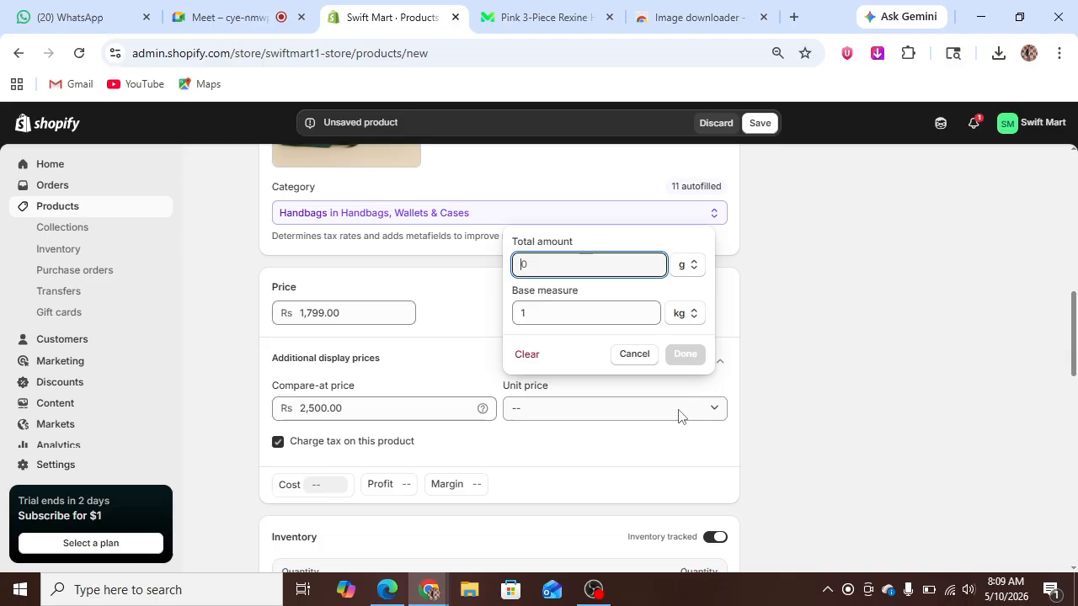
pyautogui.click(754, 406)
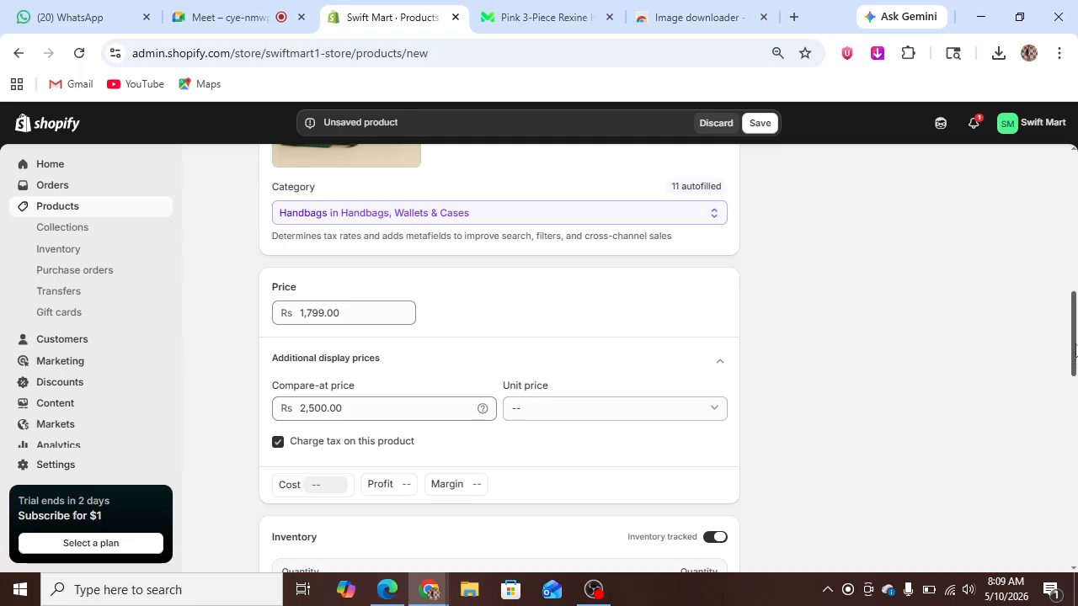
# Set the handbag set's inventory quantity at the shop location to 100
pyautogui.moveTo(1075, 350); pyautogui.dragTo(1076, 401)
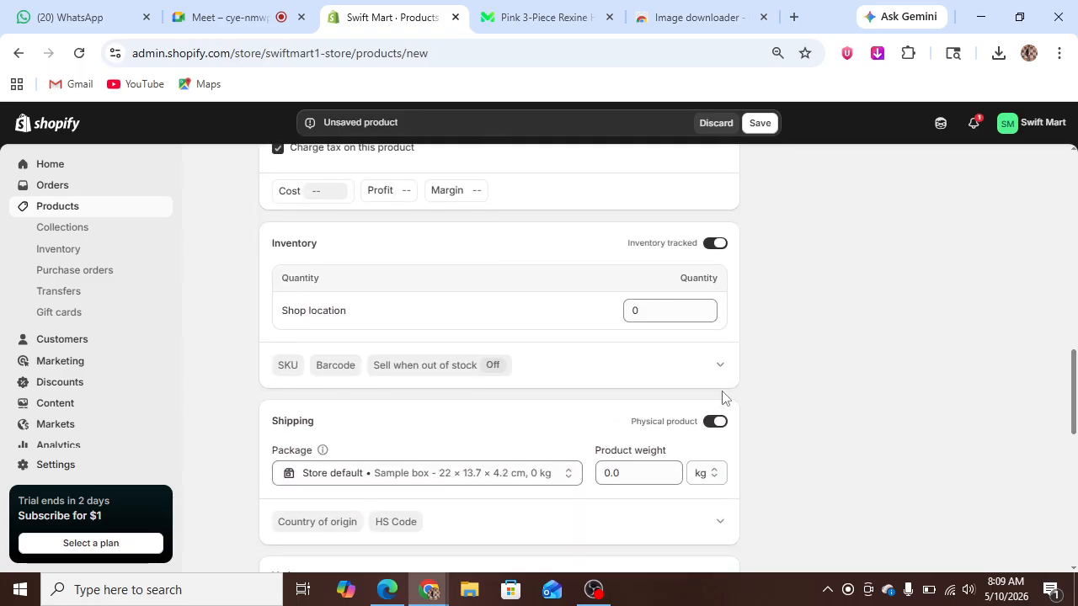
pyautogui.doubleClick(643, 311)
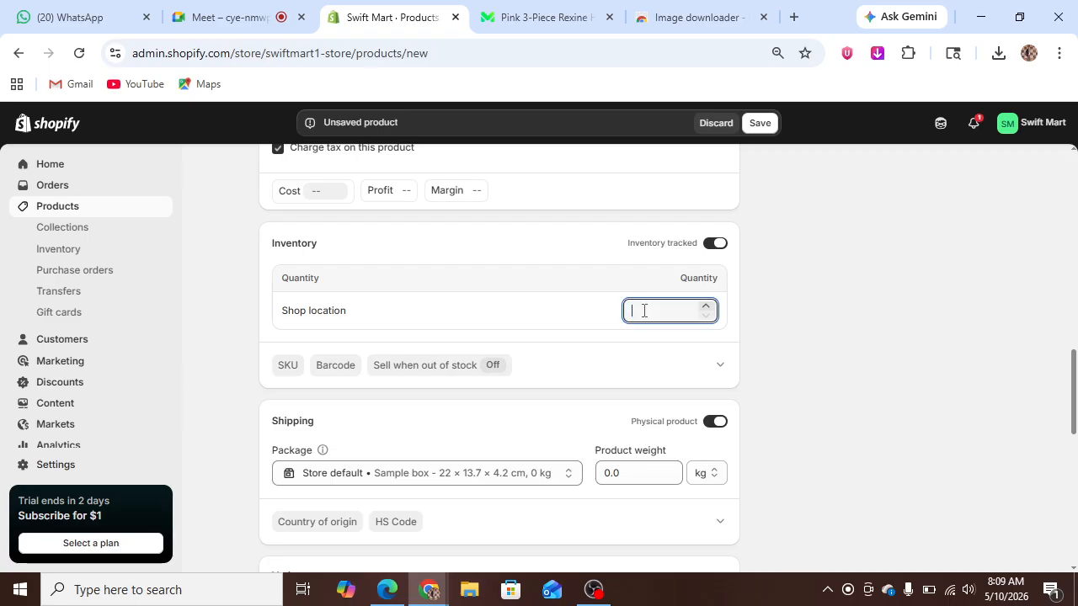
pyautogui.write('100')
# Copy the product title and add it as a new product type, "Pink 3-Piece Rexine Handbag Set for Women"
pyautogui.click(1073, 411)
pyautogui.moveTo(1073, 392); pyautogui.dragTo(1075, 224)
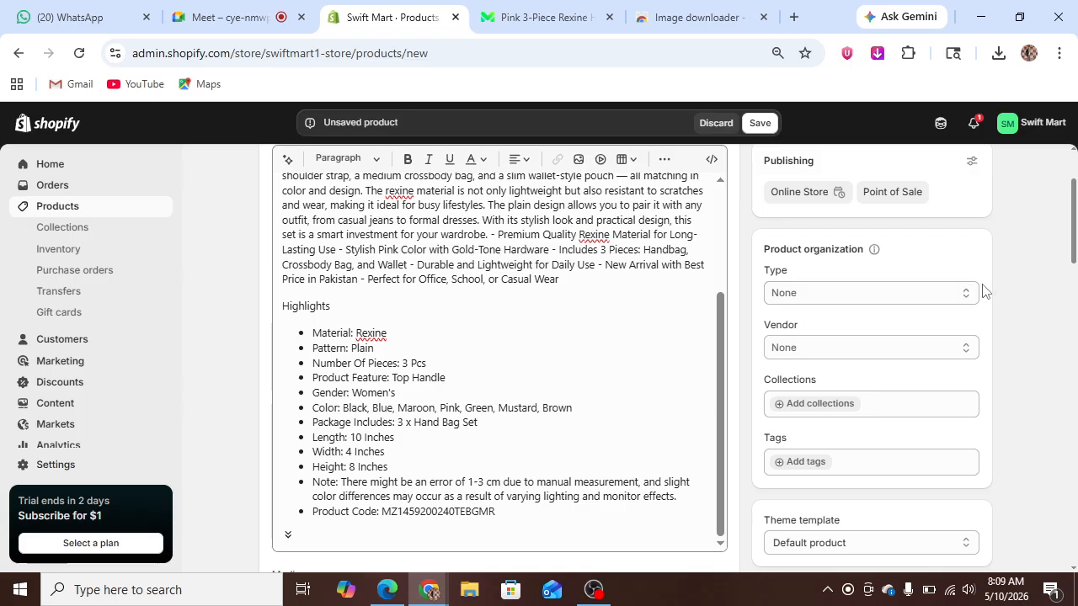
pyautogui.moveTo(1075, 246); pyautogui.dragTo(1075, 236)
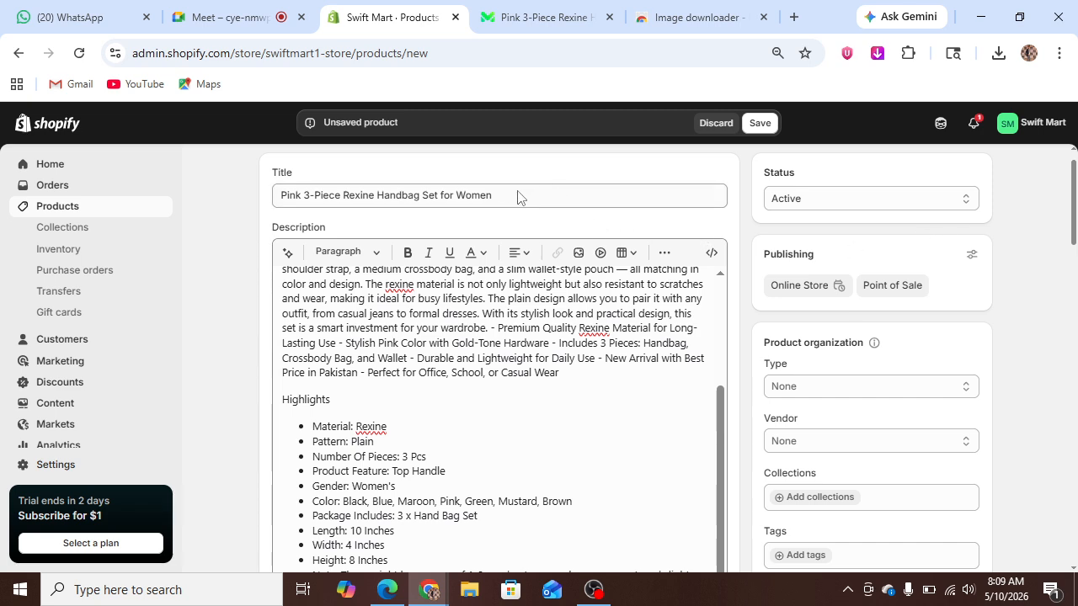
pyautogui.tripleClick(495, 194)
pyautogui.hotkey('ctrl', 'c')
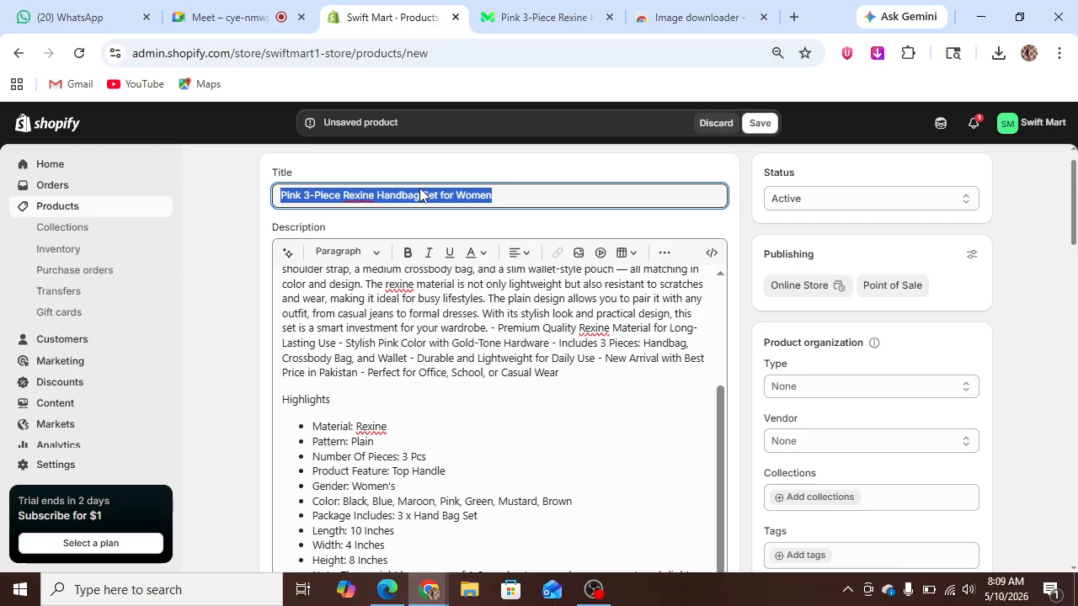
pyautogui.click(920, 387)
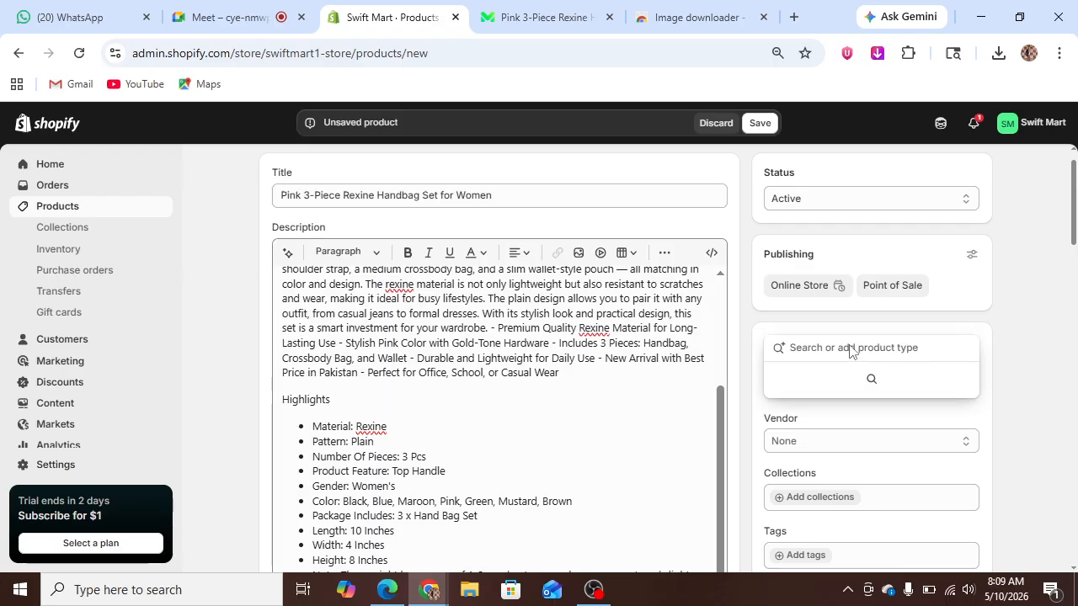
pyautogui.hotkey('ctrl', 'v')
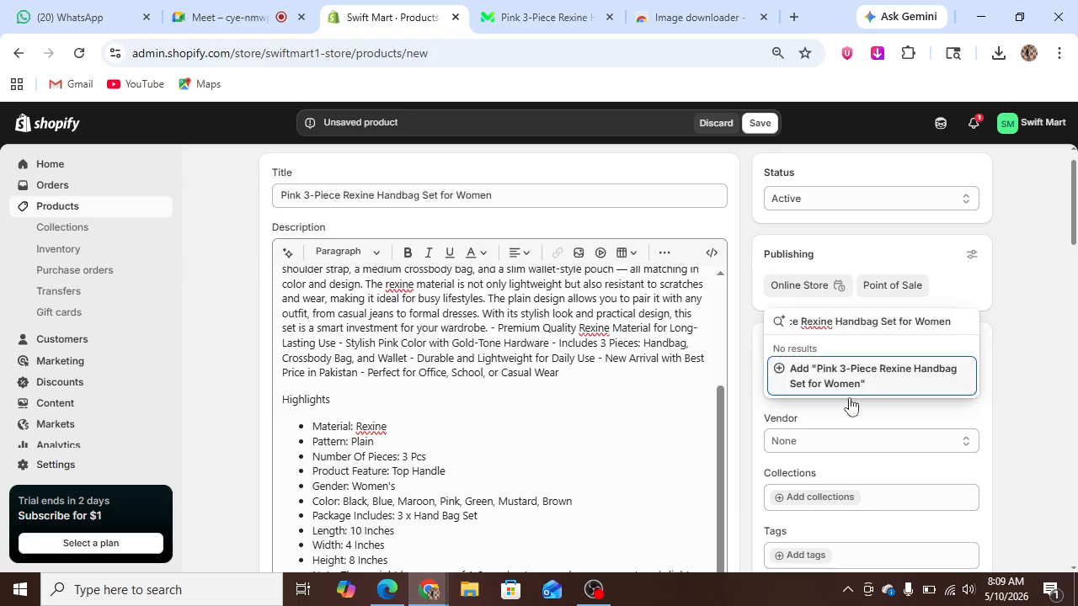
pyautogui.click(810, 388)
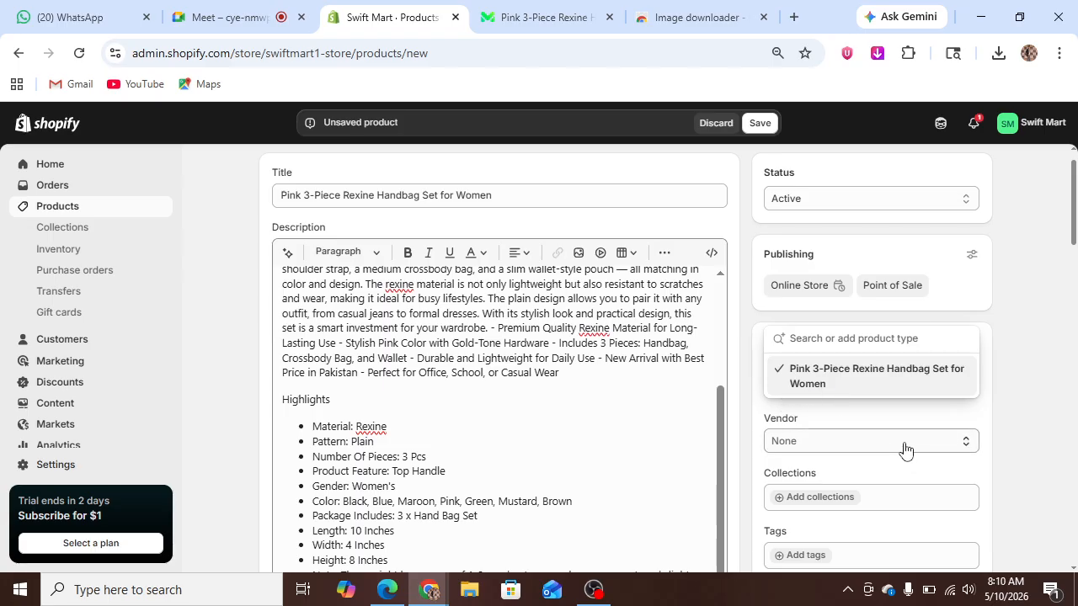
# Add "swift mart" as a new vendor for the product
pyautogui.click(964, 446)
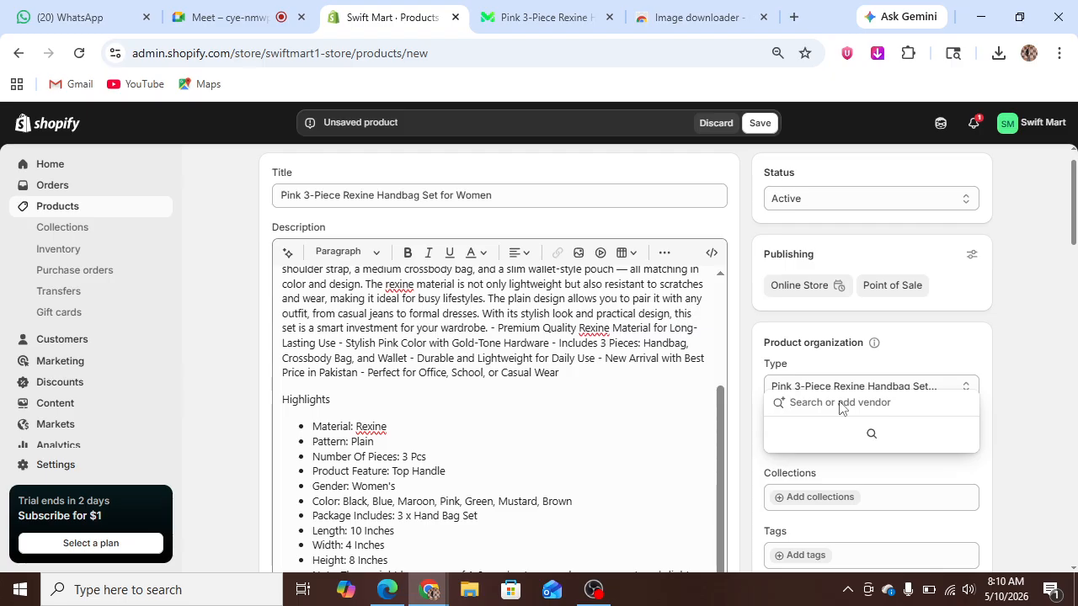
pyautogui.write('swift m')
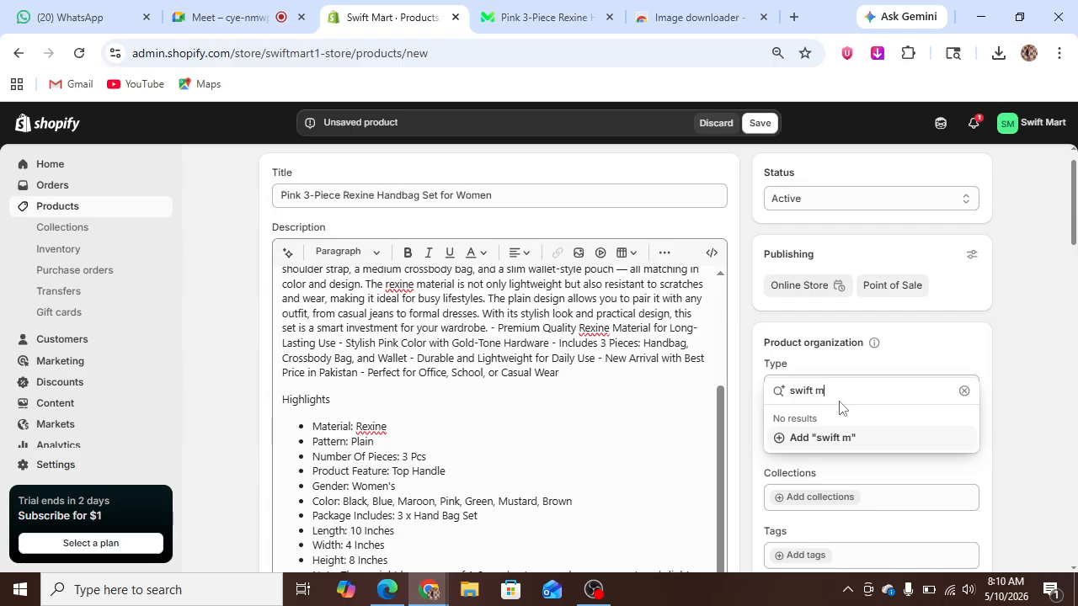
pyautogui.write('art')
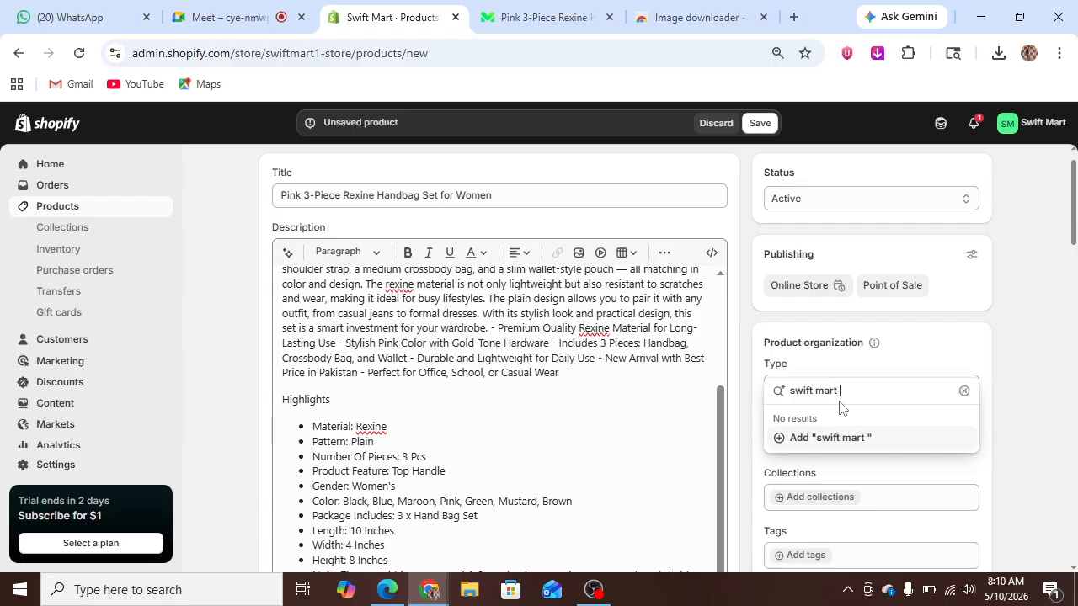
pyautogui.click(874, 439)
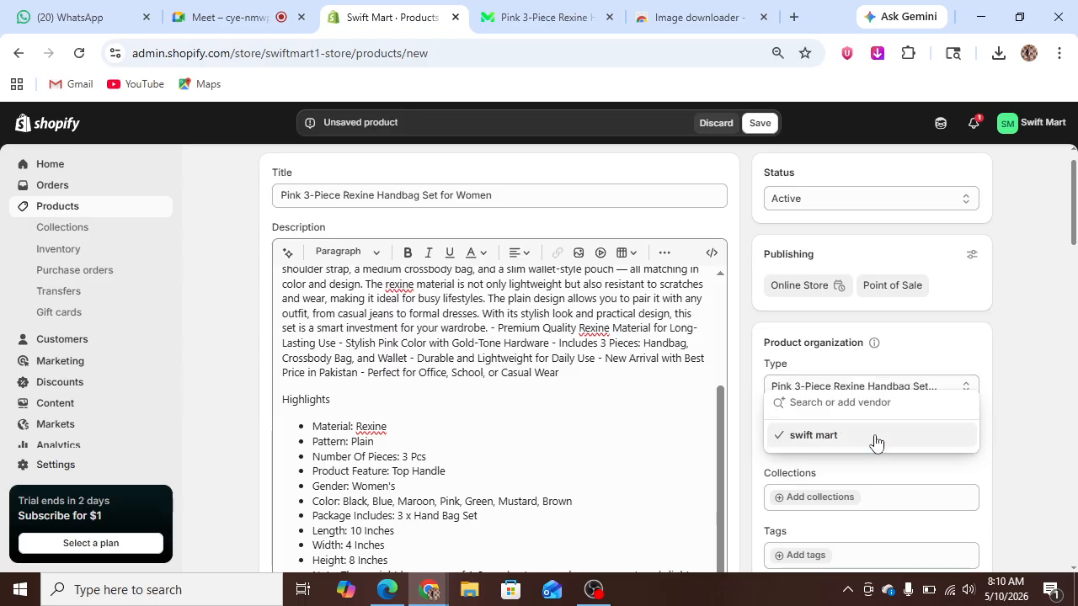
# Add the product to the Hot selling collection and dismiss the new-collection form without creating one
pyautogui.click(810, 501)
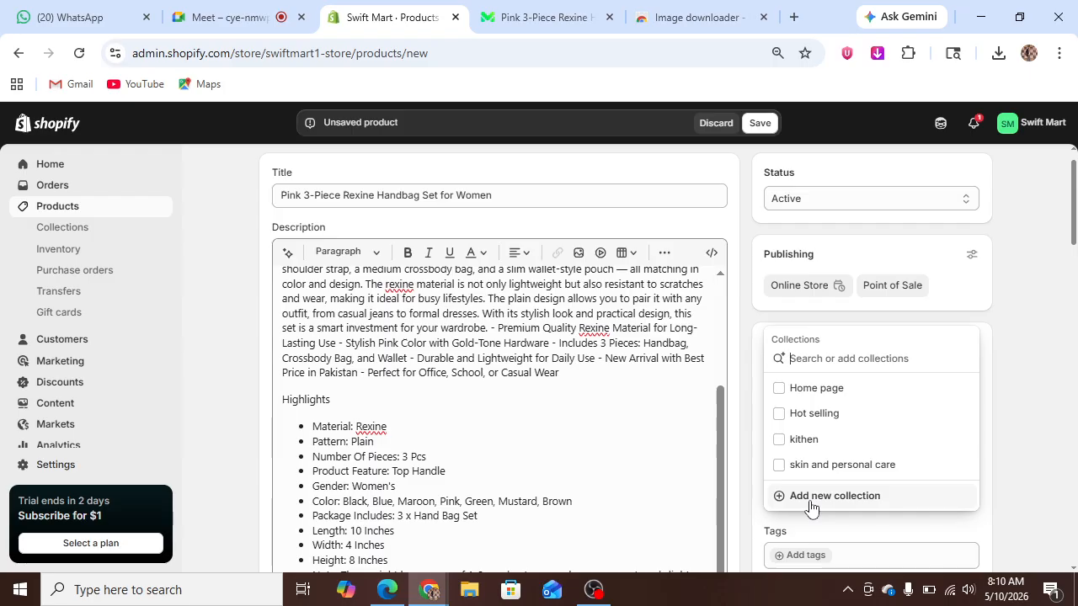
pyautogui.click(780, 417)
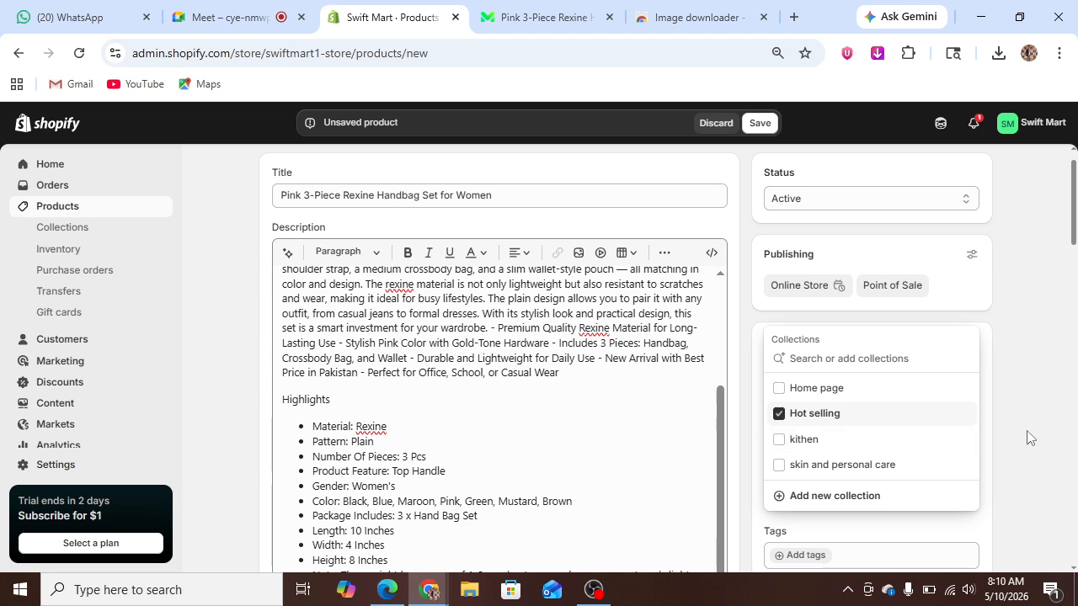
pyautogui.click(872, 498)
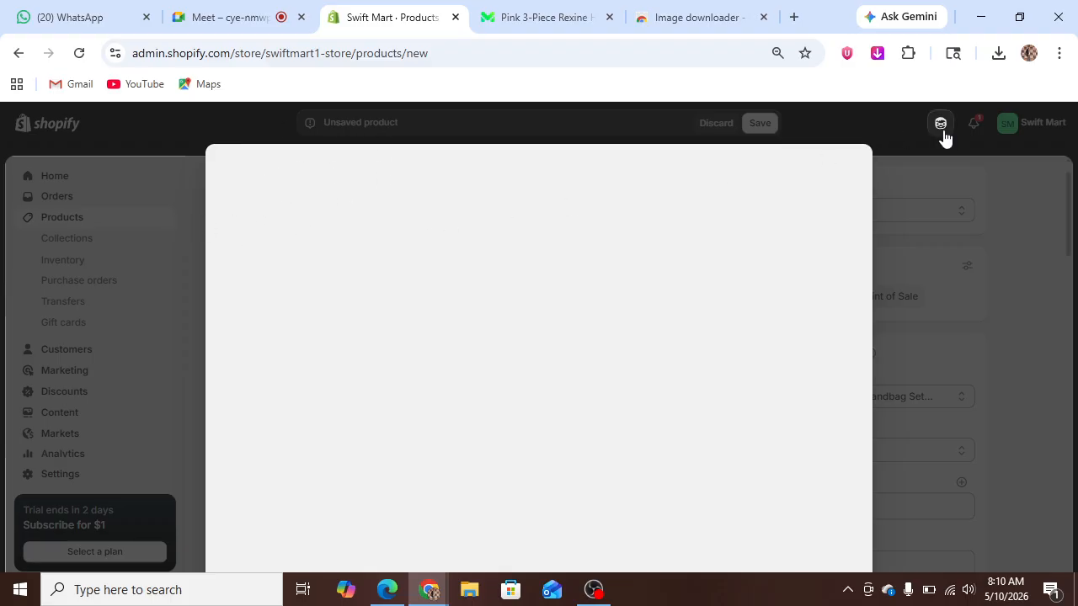
pyautogui.press('Escape')
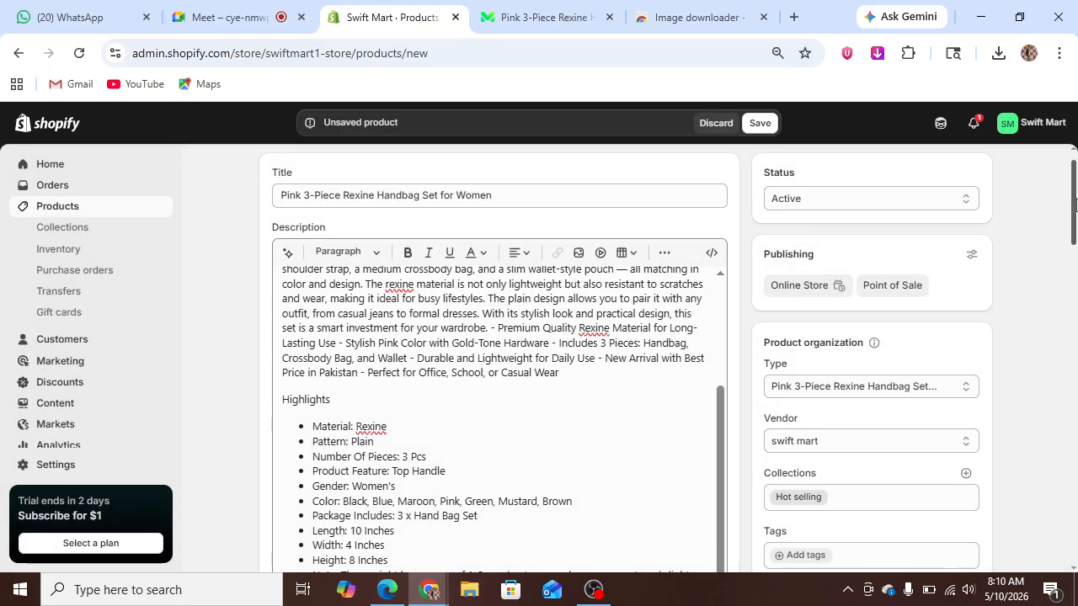
# Add the product title "Pink 3-Piece Rexine Handbag Set for Women" as a tag and keep the Default product theme template
pyautogui.scroll(-3, 1074, 202)
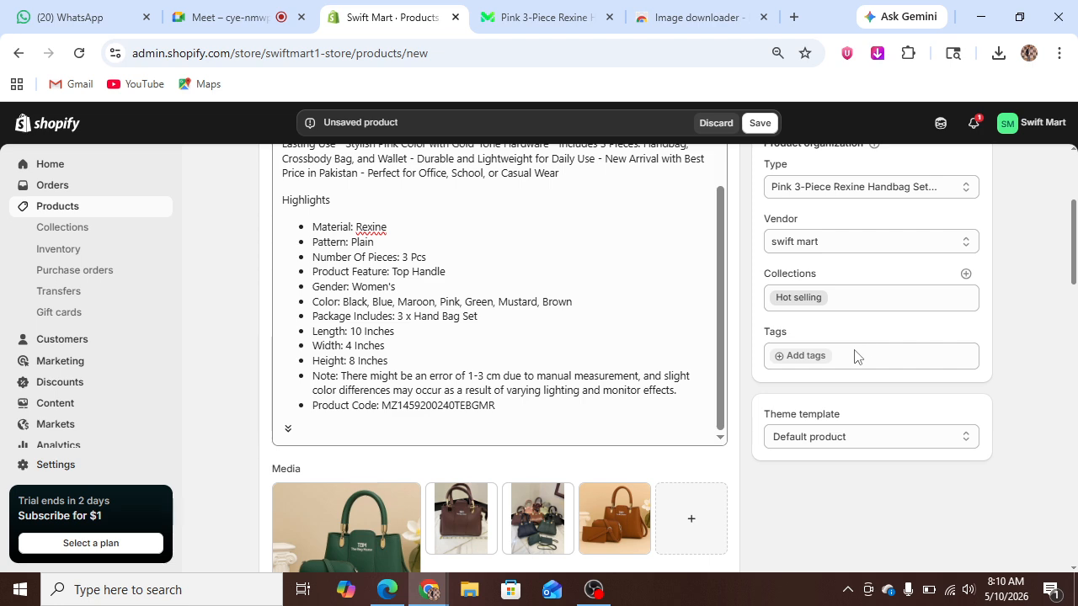
pyautogui.click(807, 361)
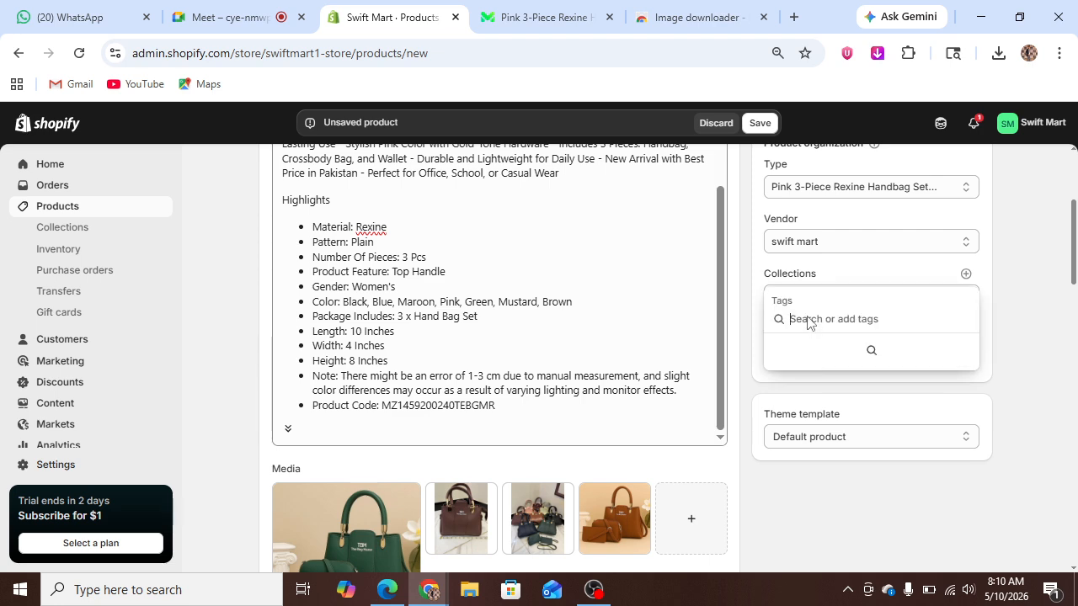
pyautogui.hotkey('ctrl', 'v')
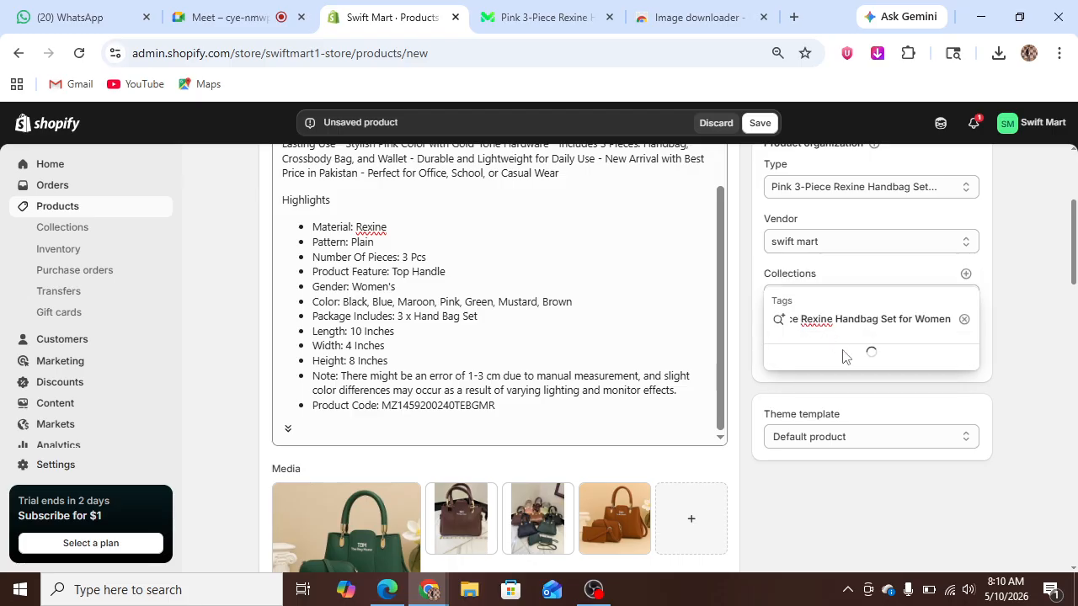
pyautogui.click(834, 341)
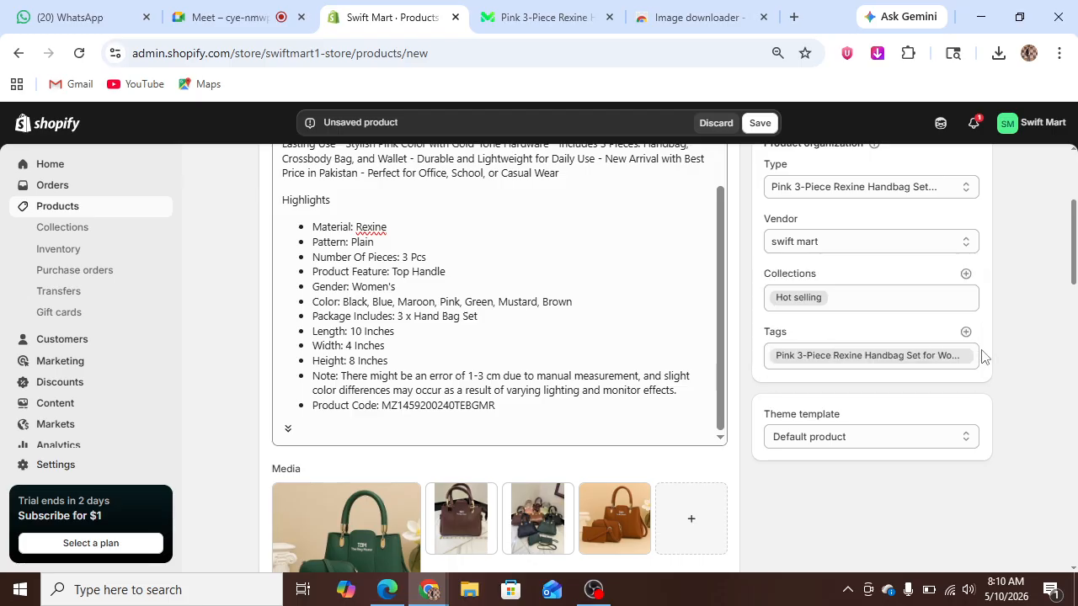
pyautogui.click(965, 446)
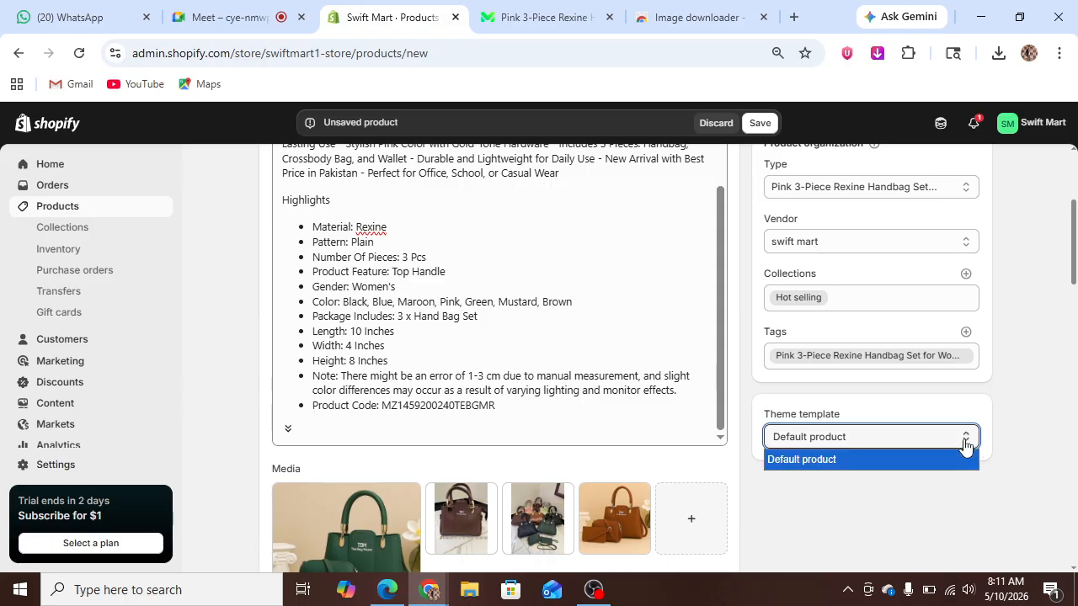
pyautogui.click(965, 441)
# Save the new handbag product and return to the store's product list
pyautogui.moveTo(1075, 253); pyautogui.dragTo(1074, 172)
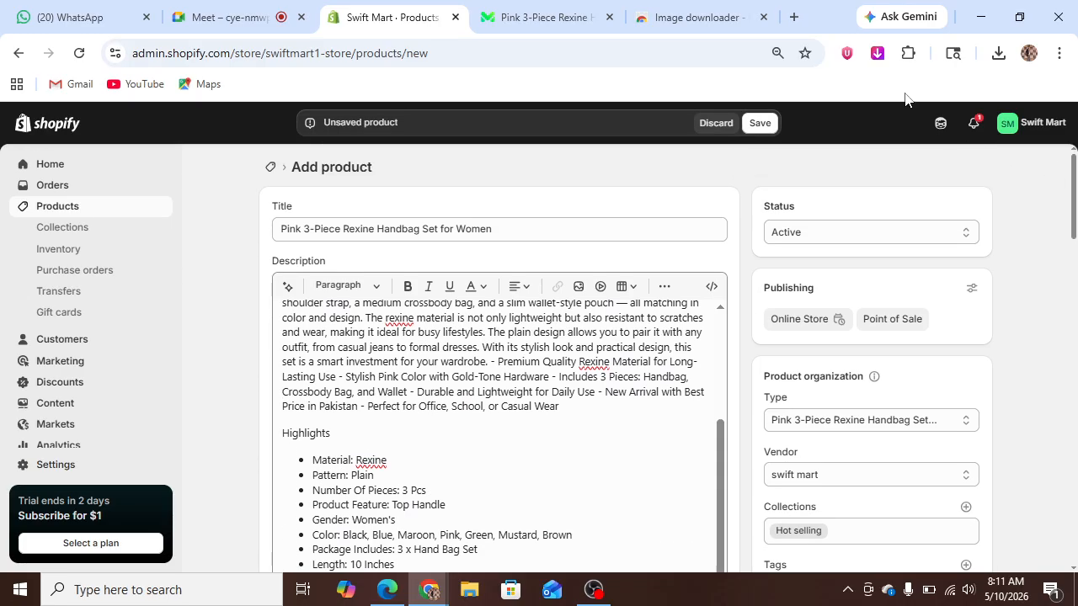
pyautogui.click(749, 128)
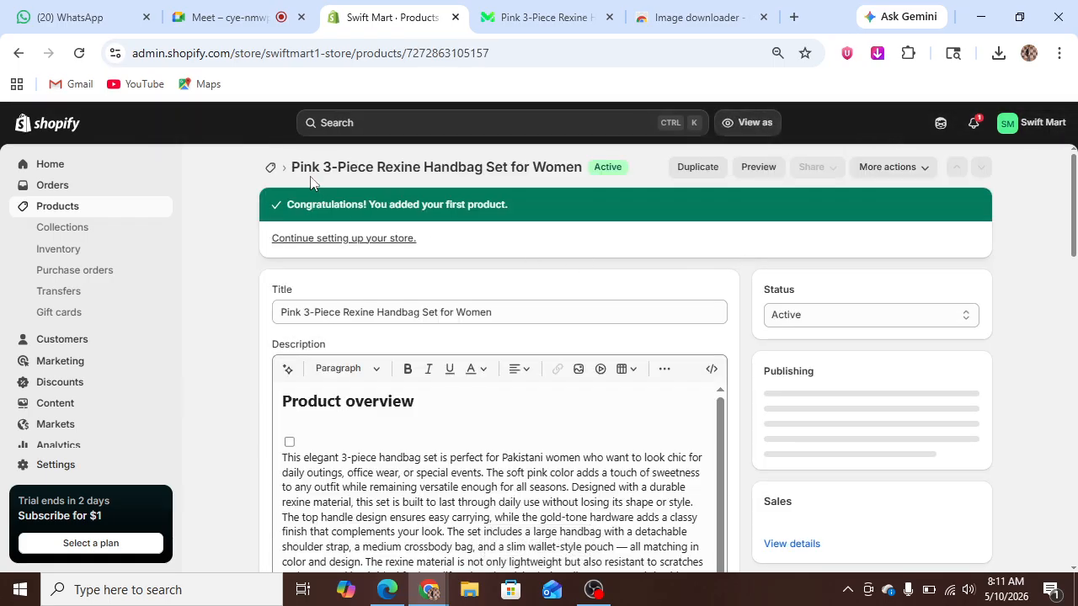
pyautogui.click(277, 171)
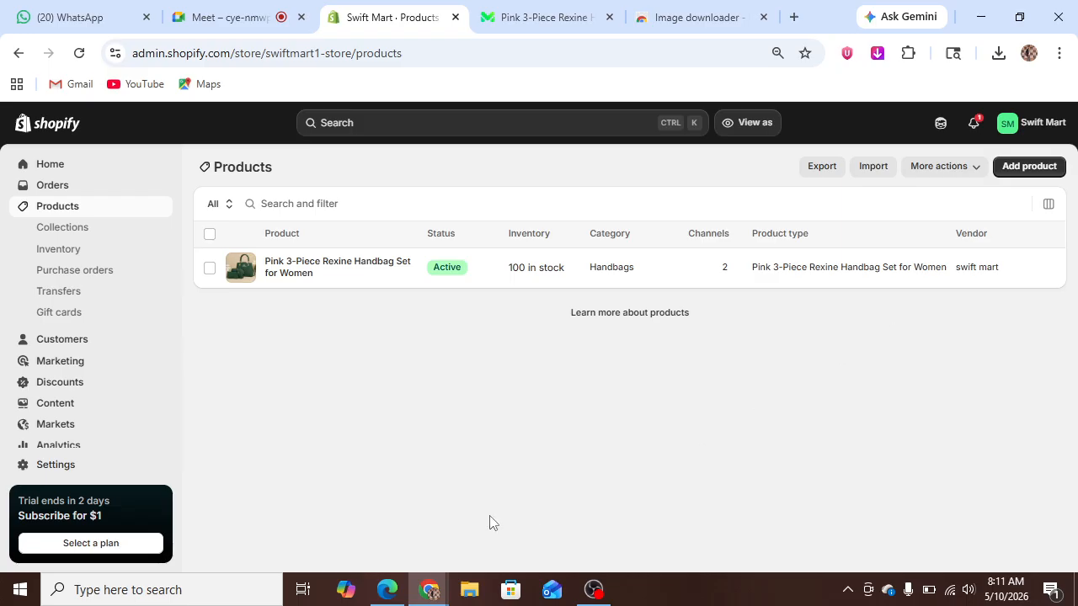
# Check the ongoing Google Meet call and return to the Shopify product list
pyautogui.moveTo(429, 588)
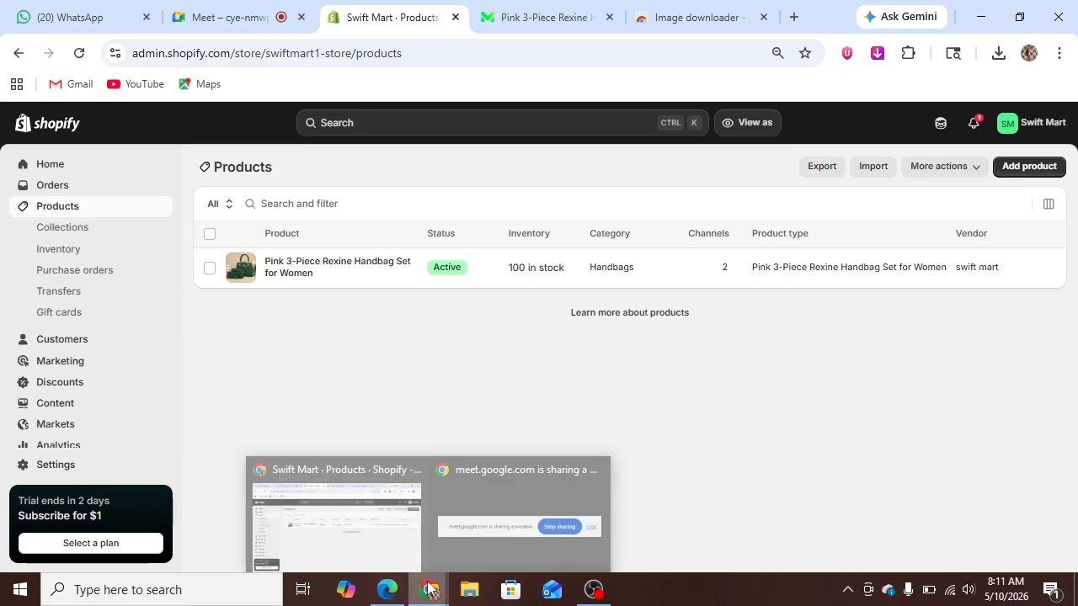
pyautogui.click(354, 522)
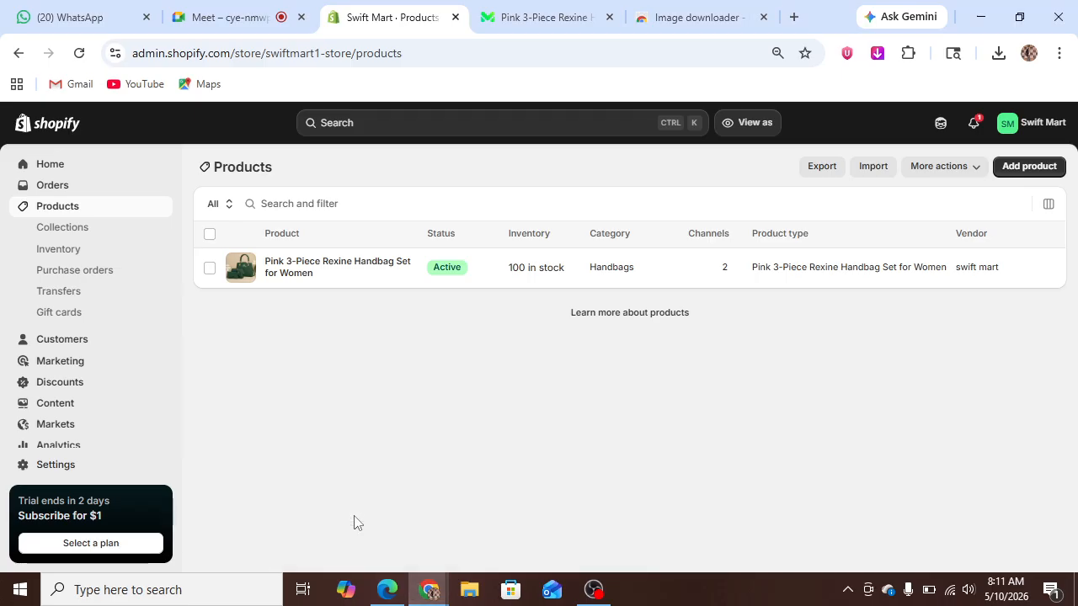
pyautogui.click(235, 8)
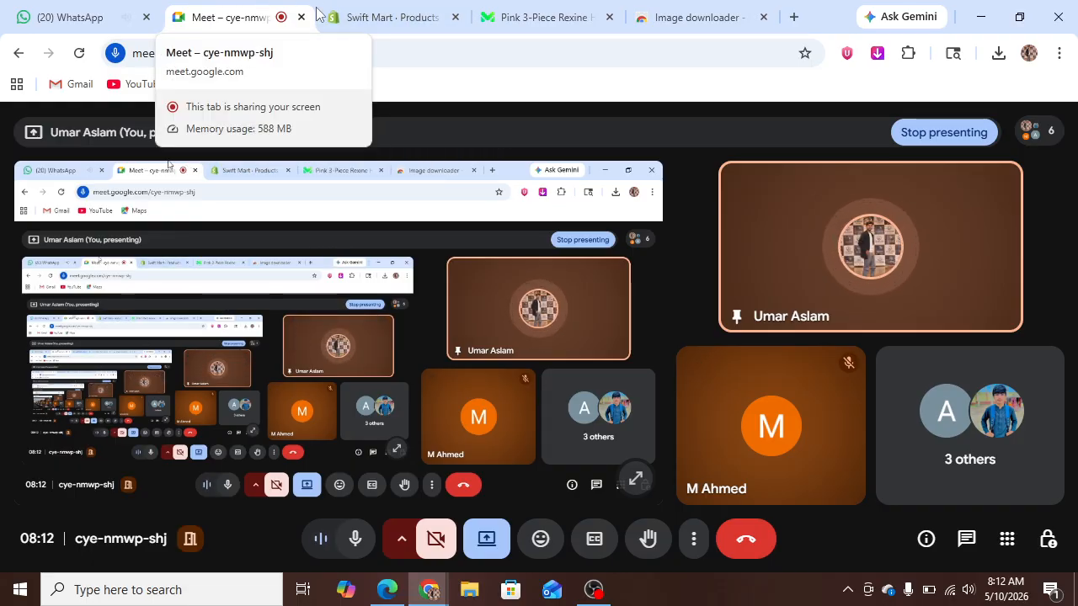
pyautogui.moveTo(409, 15)
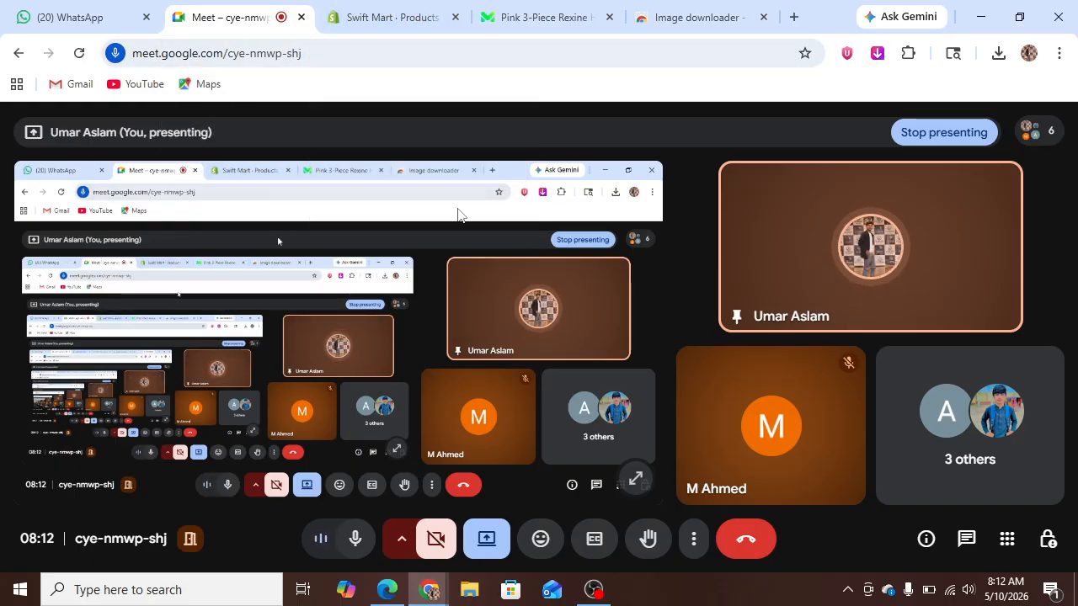
pyautogui.click(418, 25)
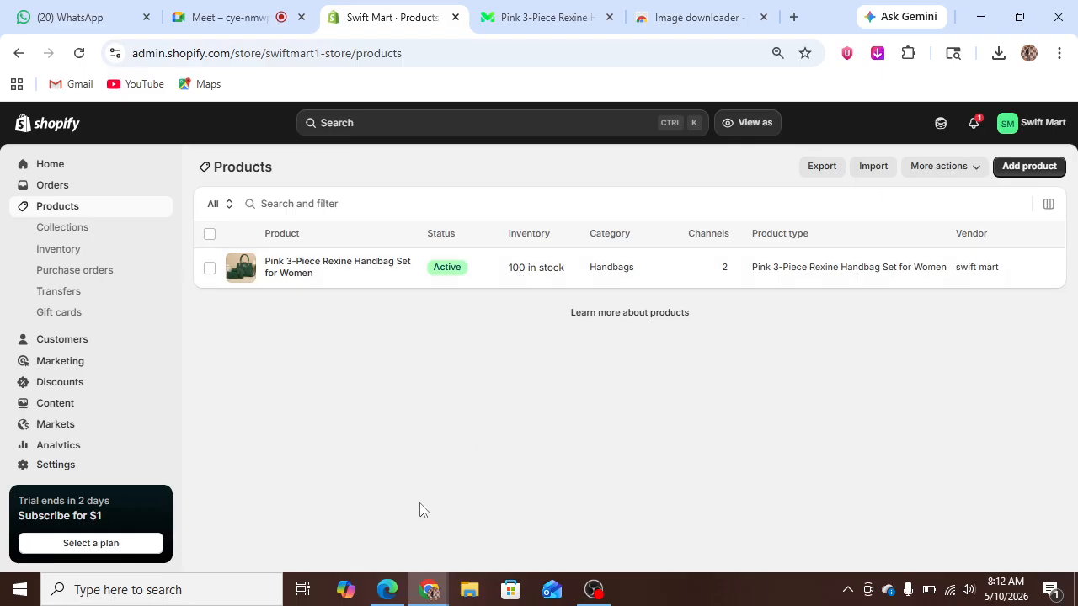
# View the slide on manual and CSV file product listing in the PowerPoint presentation, and return to the Shopify product list
pyautogui.click(386, 587)
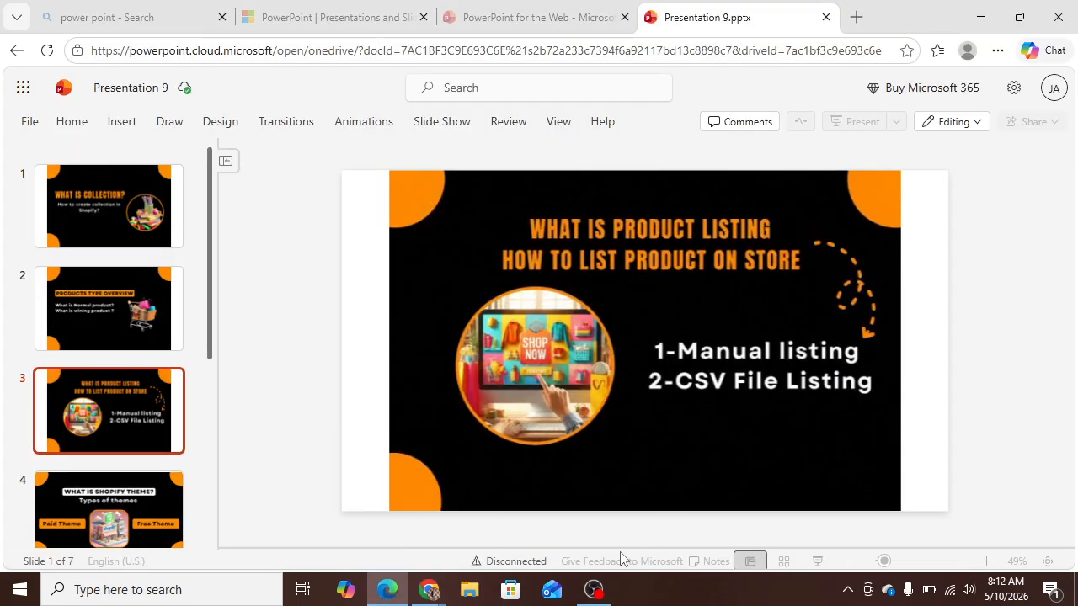
pyautogui.moveTo(415, 603)
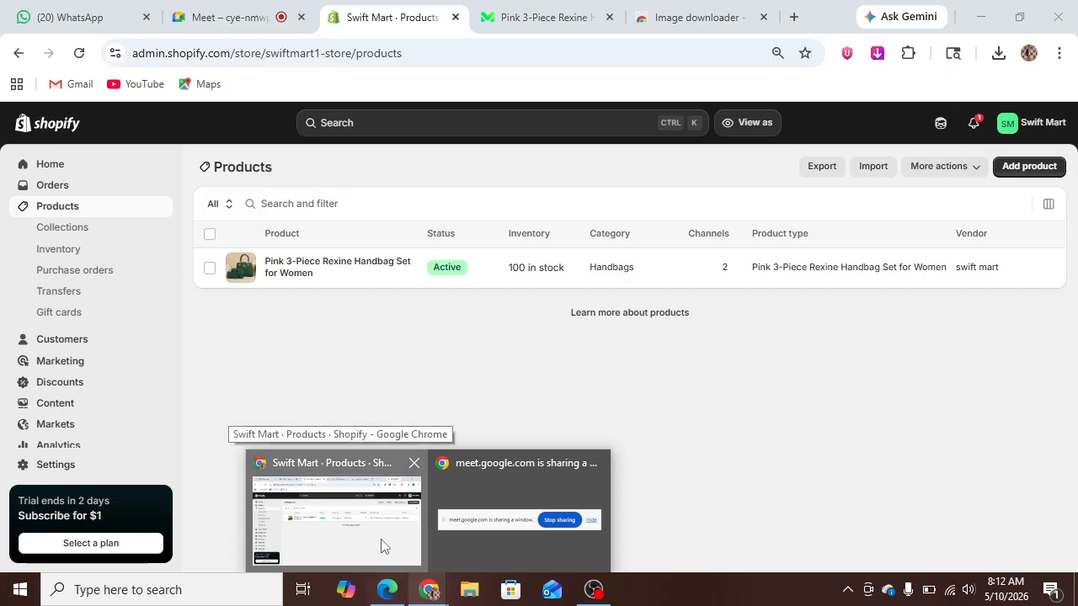
pyautogui.click(381, 543)
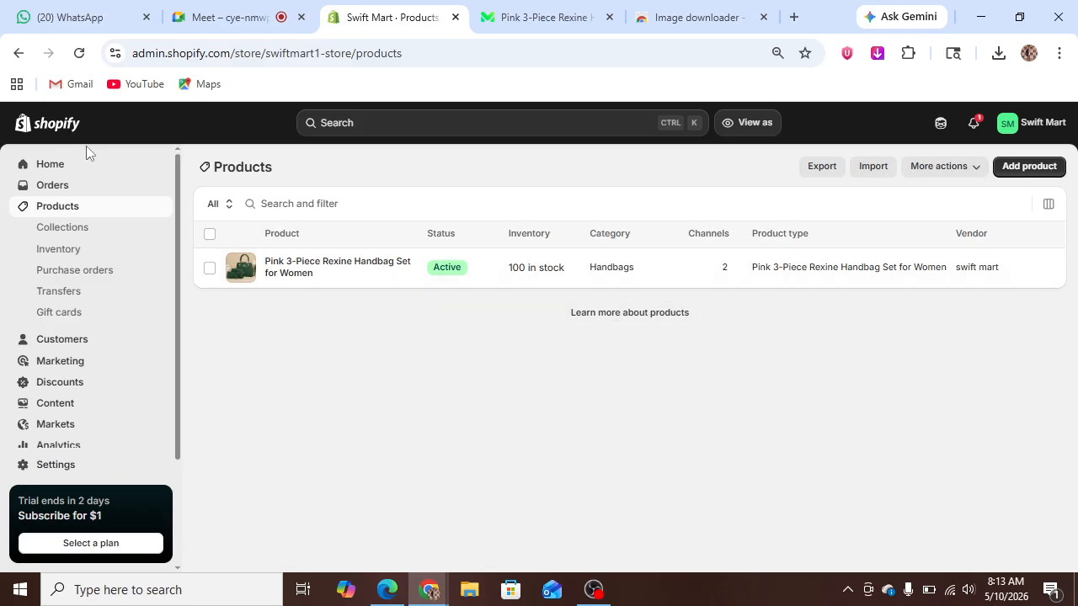
# Start a product import by Shopify-formatted CSV and add the file pak product csv (1).csv from the Downloads folder
pyautogui.click(880, 171)
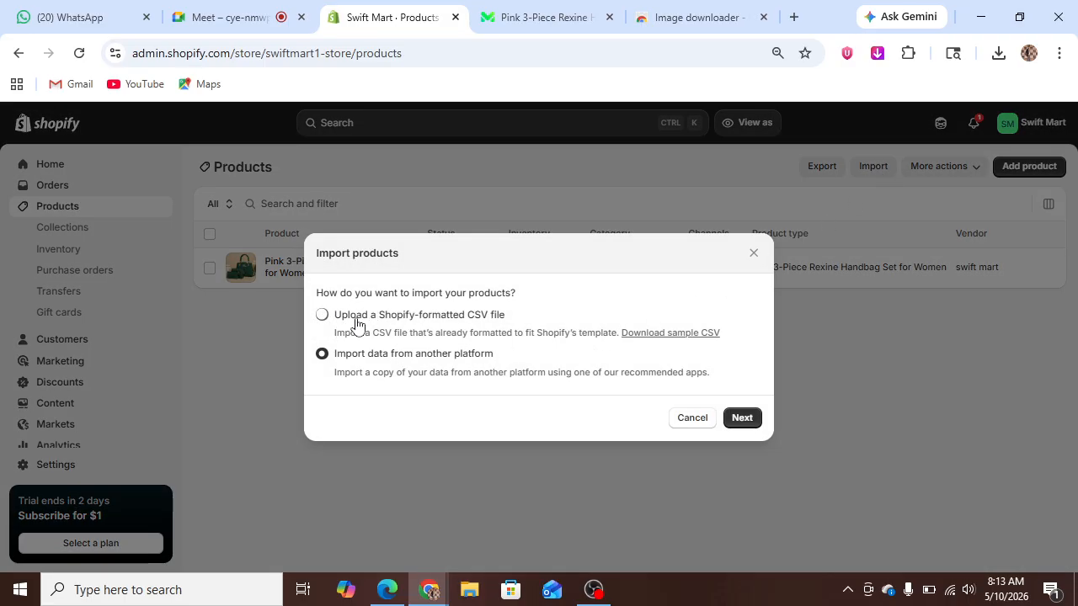
pyautogui.click(322, 315)
pyautogui.click(741, 419)
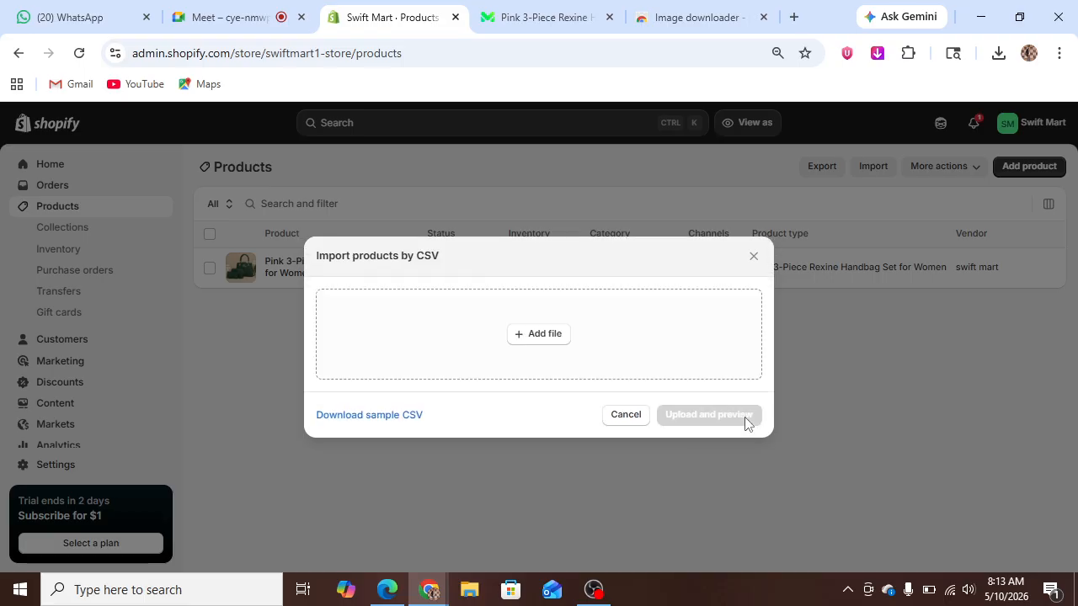
pyautogui.click(540, 340)
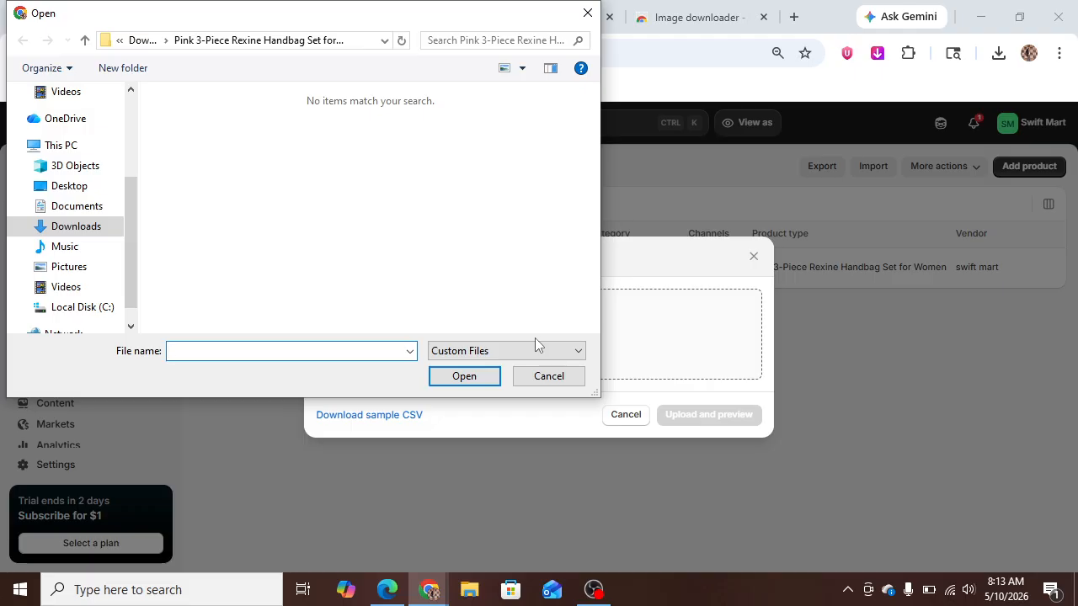
pyautogui.moveTo(136, 236); pyautogui.dragTo(138, 156)
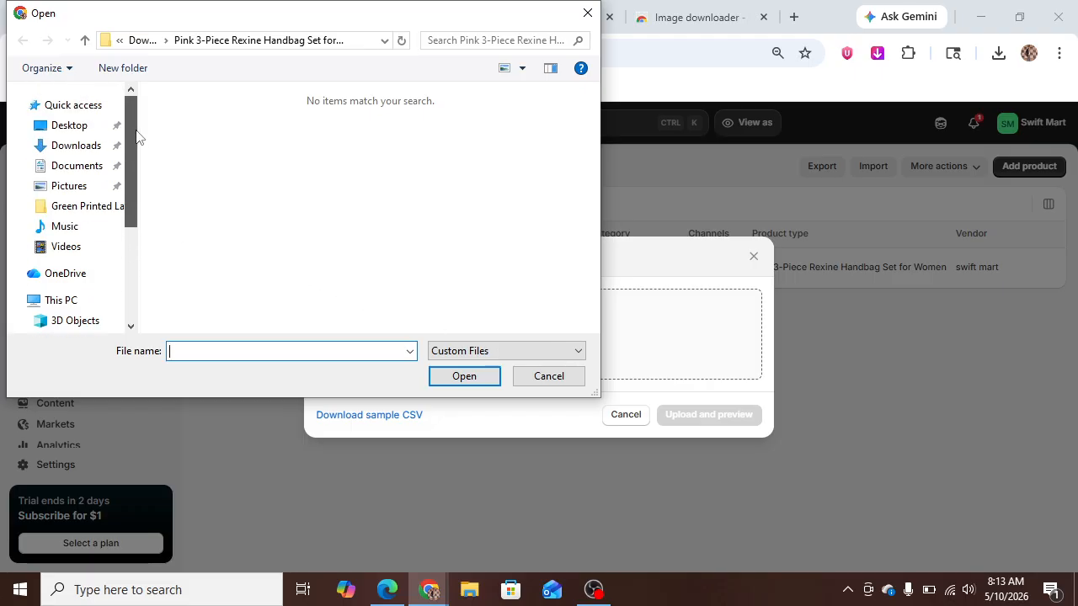
pyautogui.click(90, 145)
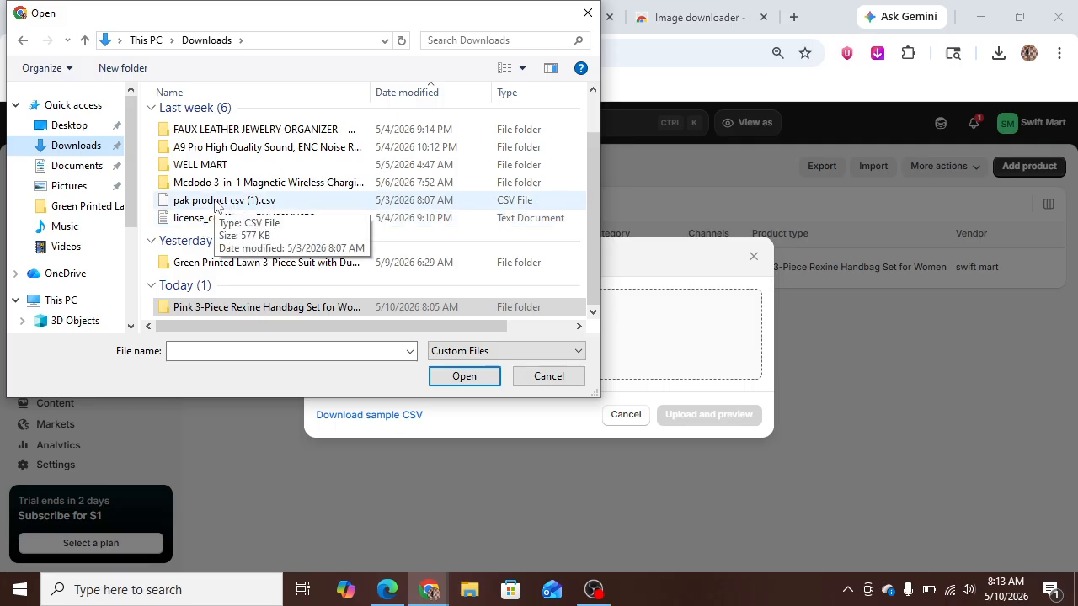
pyautogui.click(215, 202)
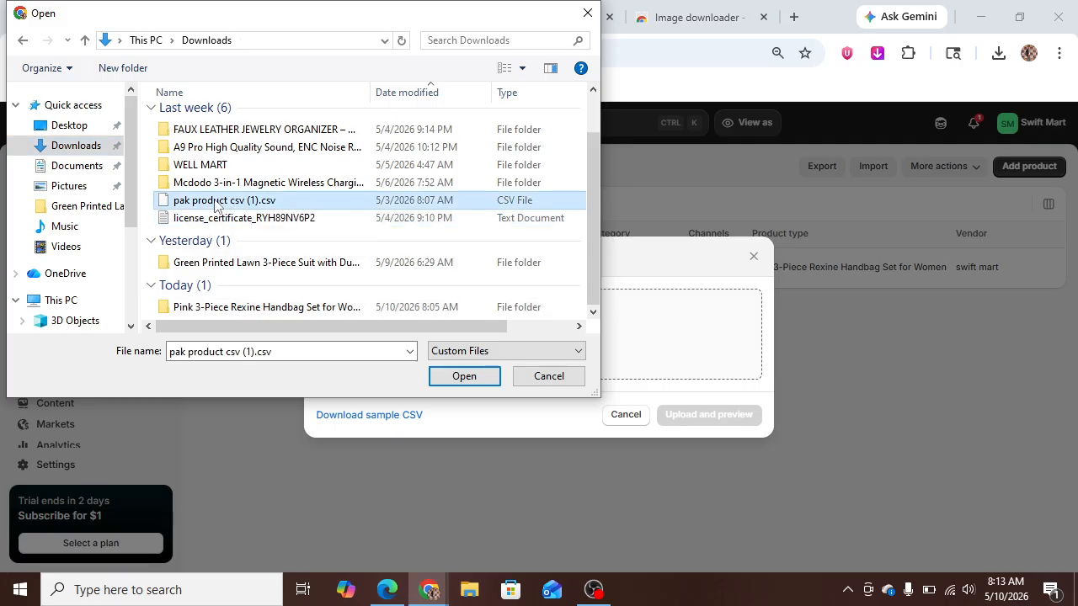
pyautogui.click(463, 377)
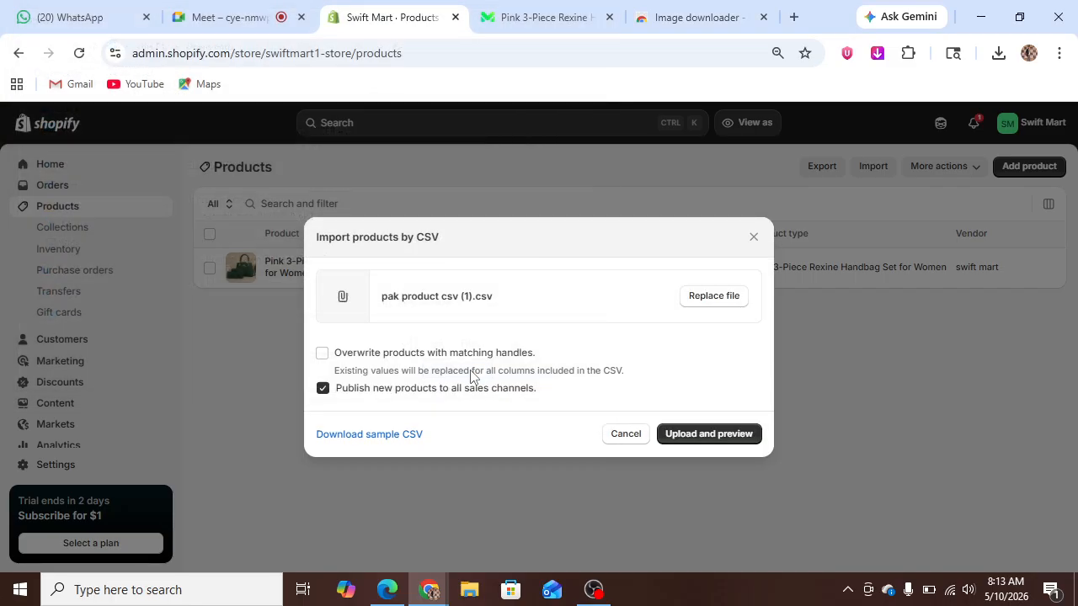
# Upload and preview the CSV file, import its products into the store, and dismiss the import progress dialog
pyautogui.click(717, 436)
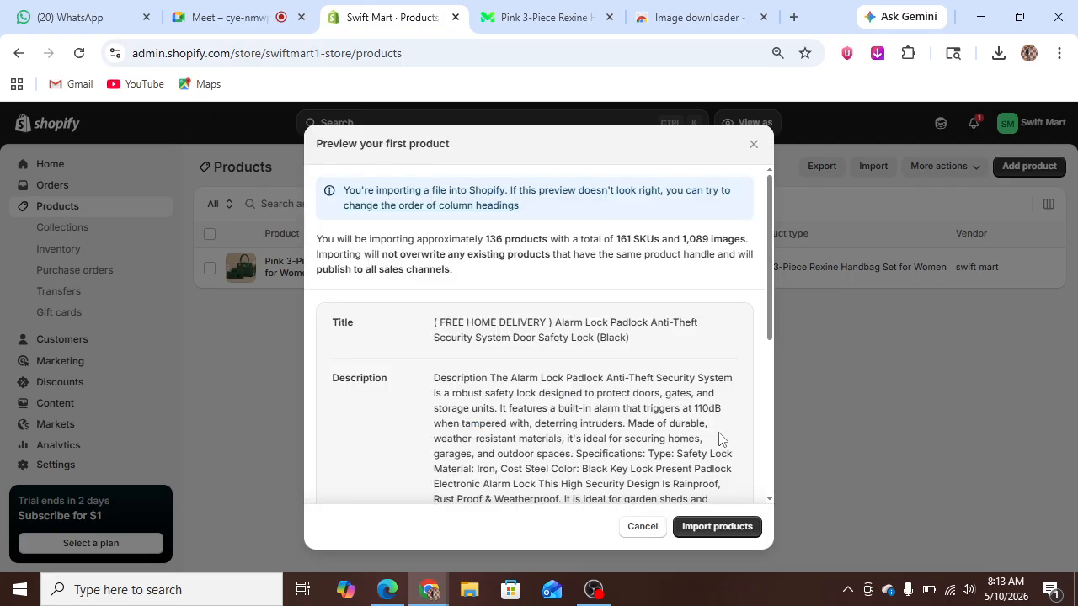
pyautogui.click(740, 526)
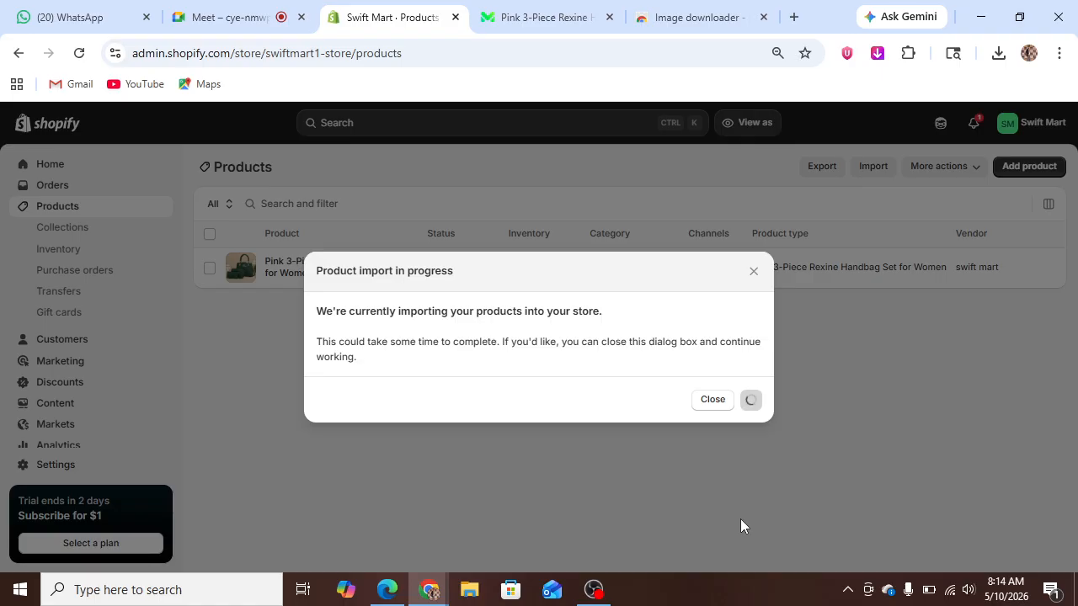
pyautogui.click(712, 404)
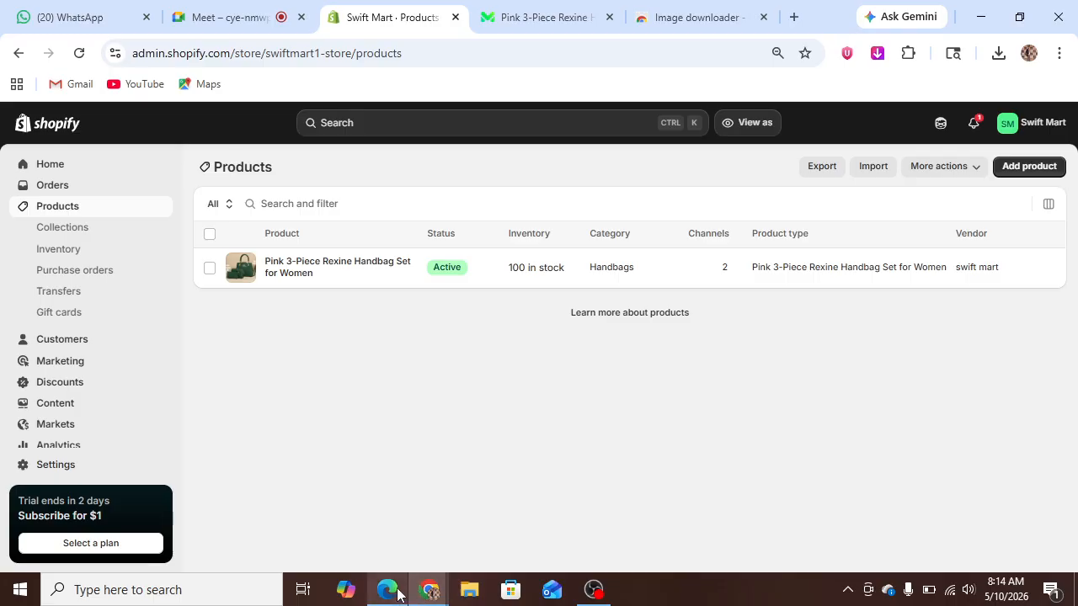
# View the slide on Shopify theme types in the PowerPoint presentation, and return to the Shopify product list
pyautogui.moveTo(396, 595)
pyautogui.click(395, 522)
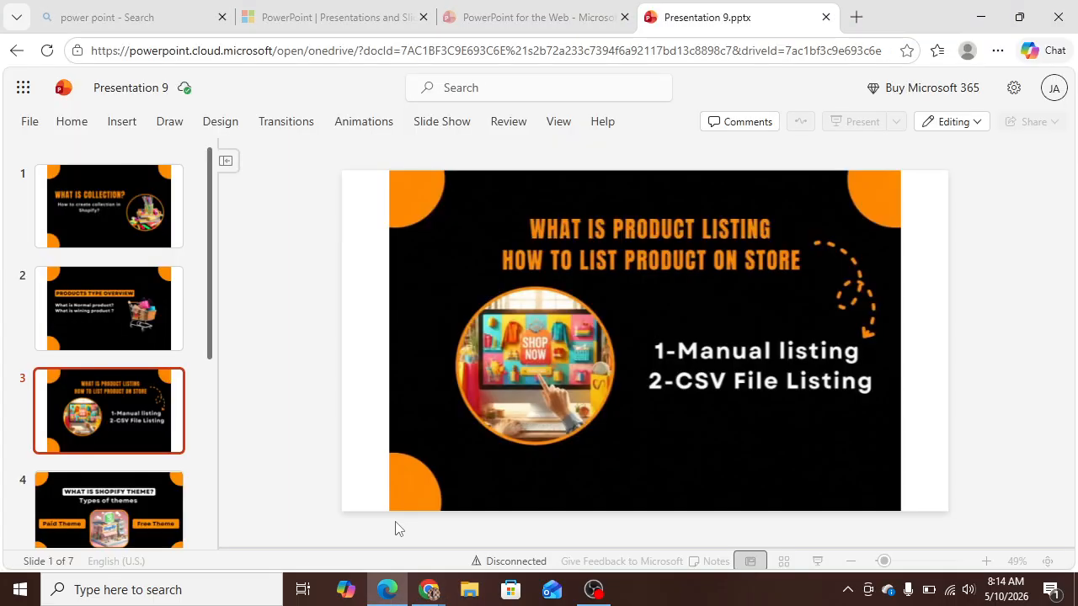
pyautogui.click(159, 508)
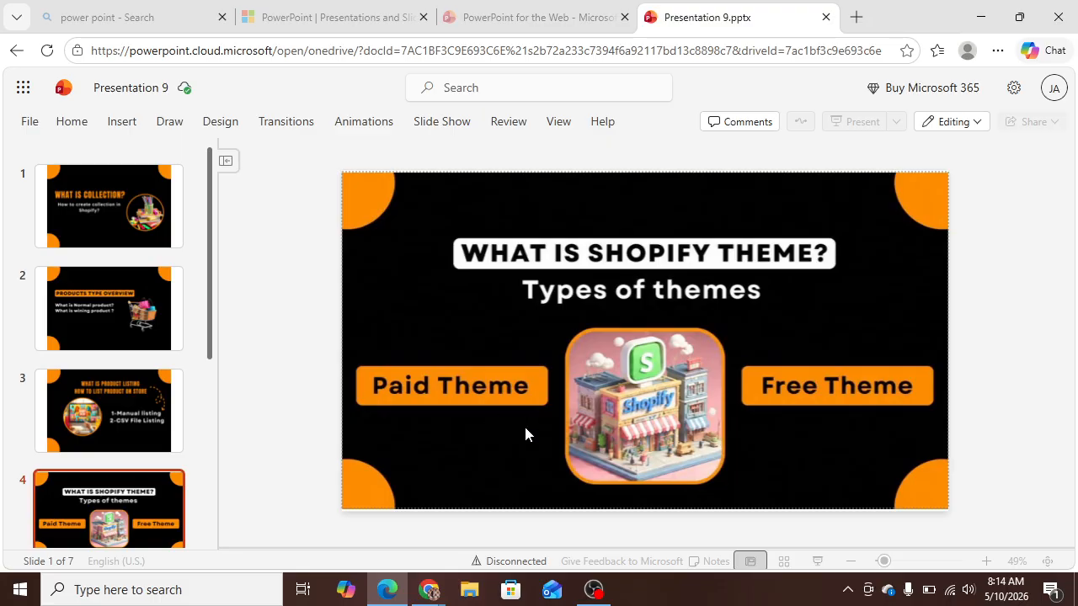
pyautogui.moveTo(432, 581)
pyautogui.moveTo(429, 589)
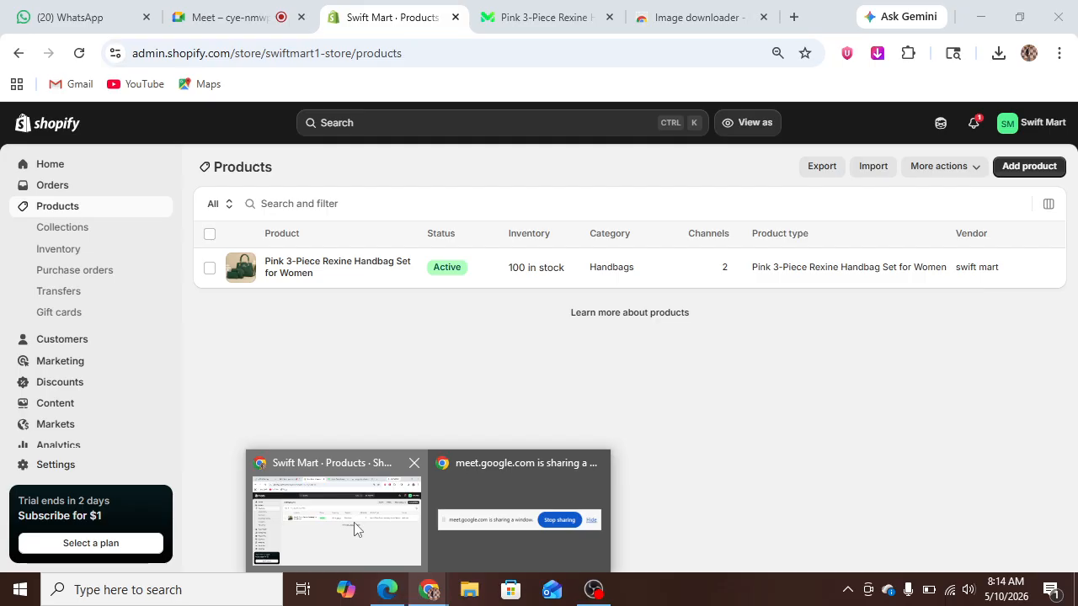
pyautogui.click(353, 524)
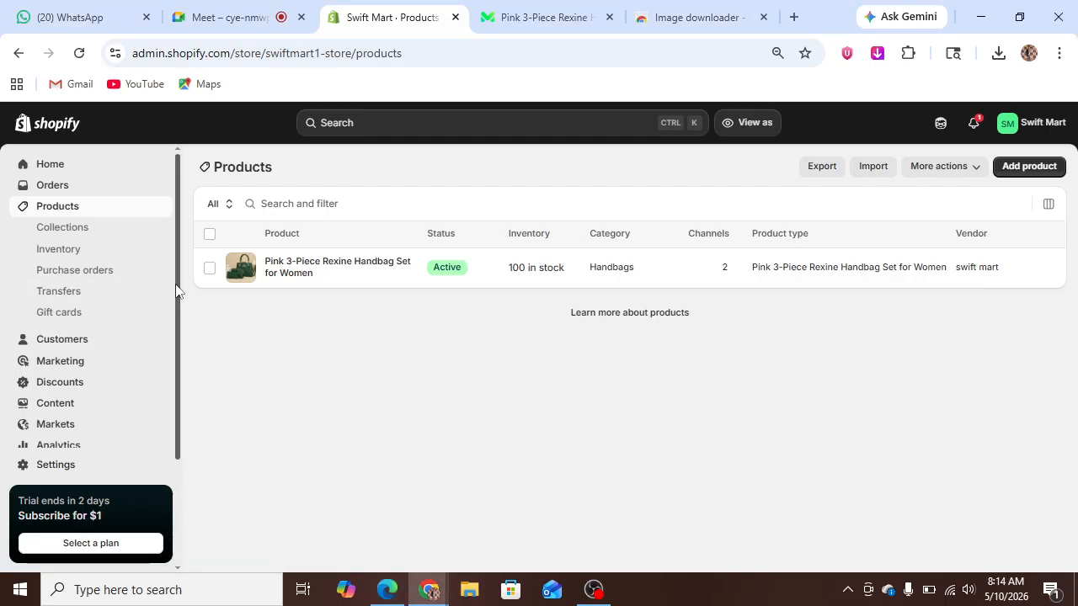
# Open the Themes page of the Online Store sales channel
pyautogui.moveTo(176, 291); pyautogui.dragTo(173, 424)
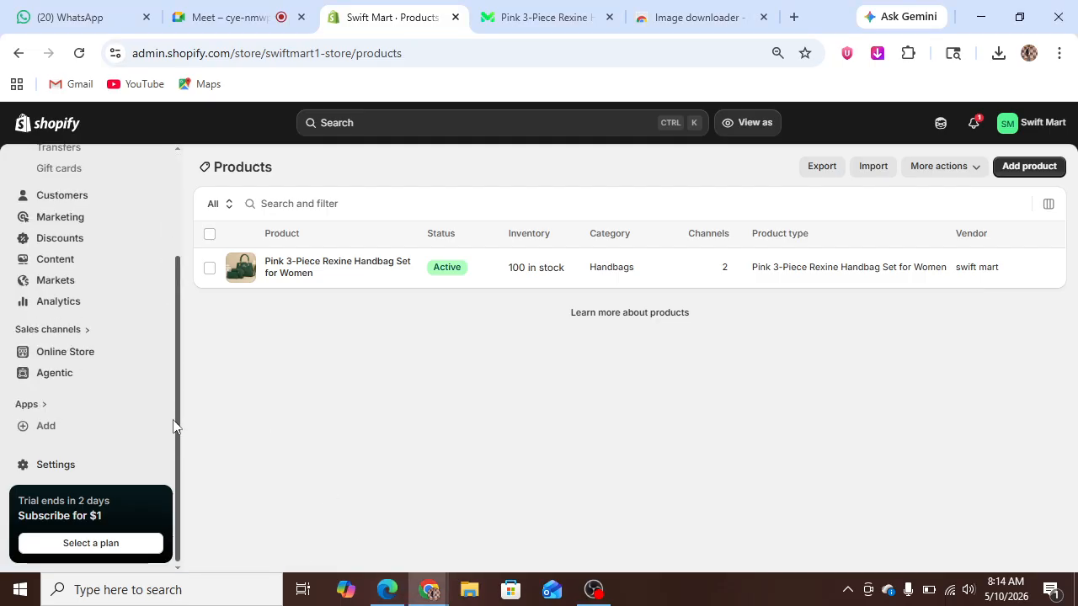
pyautogui.click(86, 360)
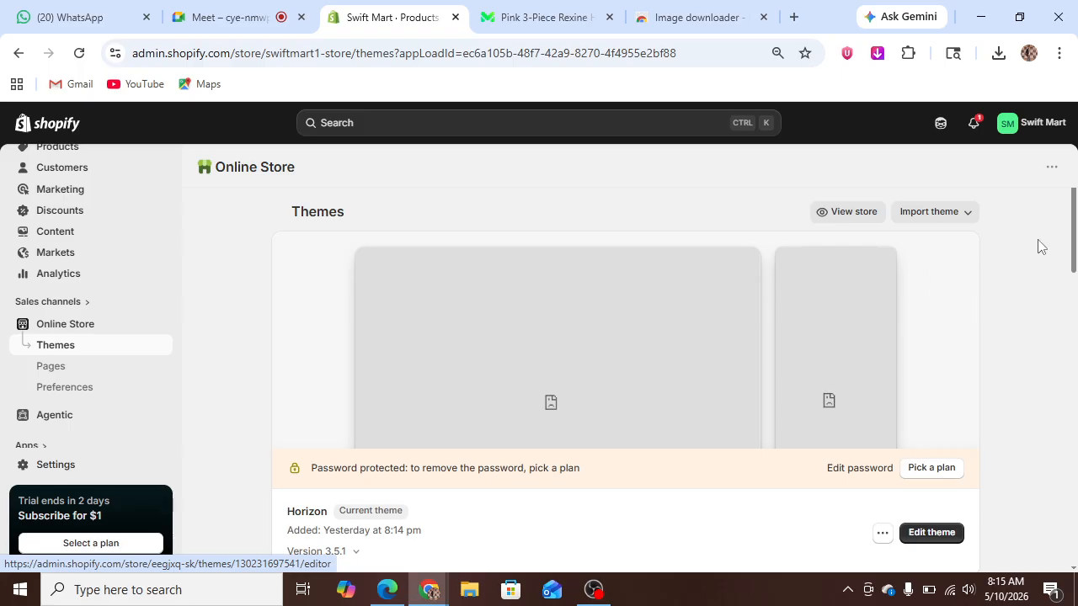
pyautogui.moveTo(1074, 236)
pyautogui.mouseDown()
pyautogui.moveTo(1073, 524)
pyautogui.moveTo(1076, 244)
pyautogui.mouseUp()
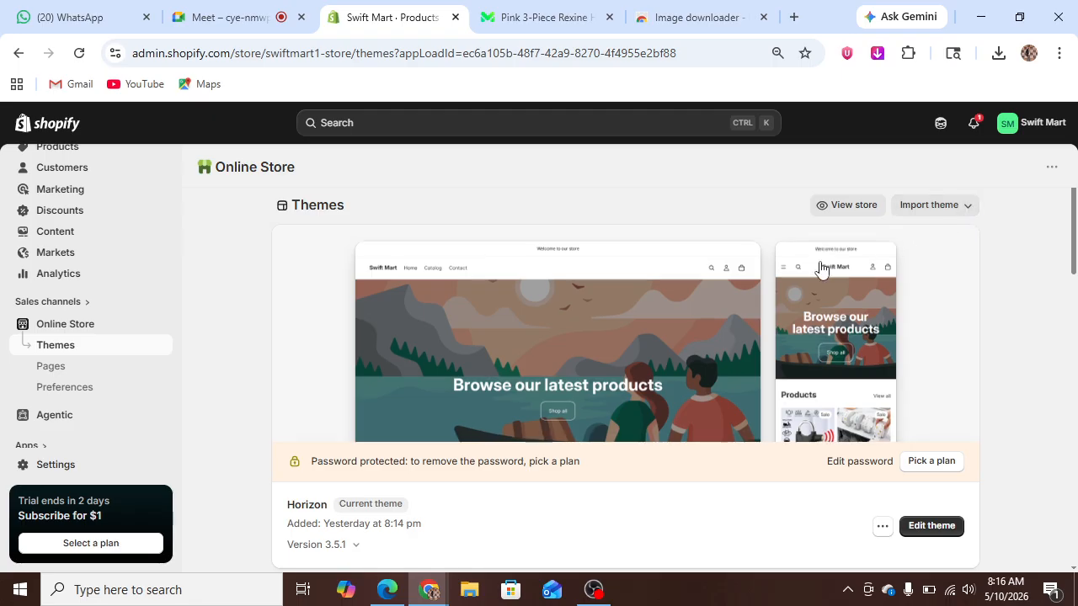
# Import the theme zip file "lateast Impulse 5.2.1 By Dreamsfounder.com" from the Downloads folder into the store's themes
pyautogui.click(970, 214)
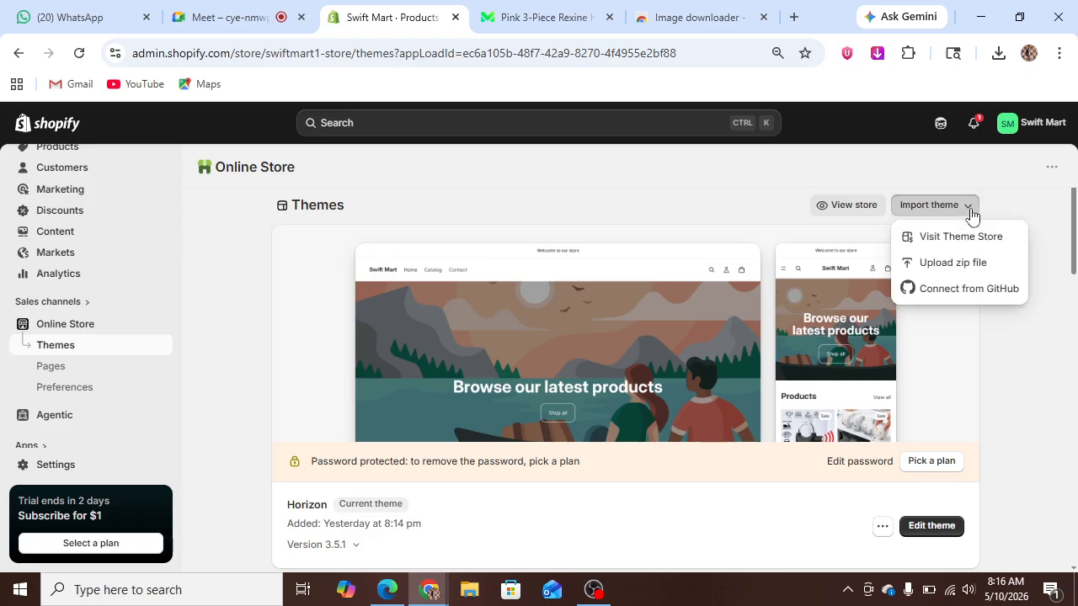
pyautogui.click(972, 267)
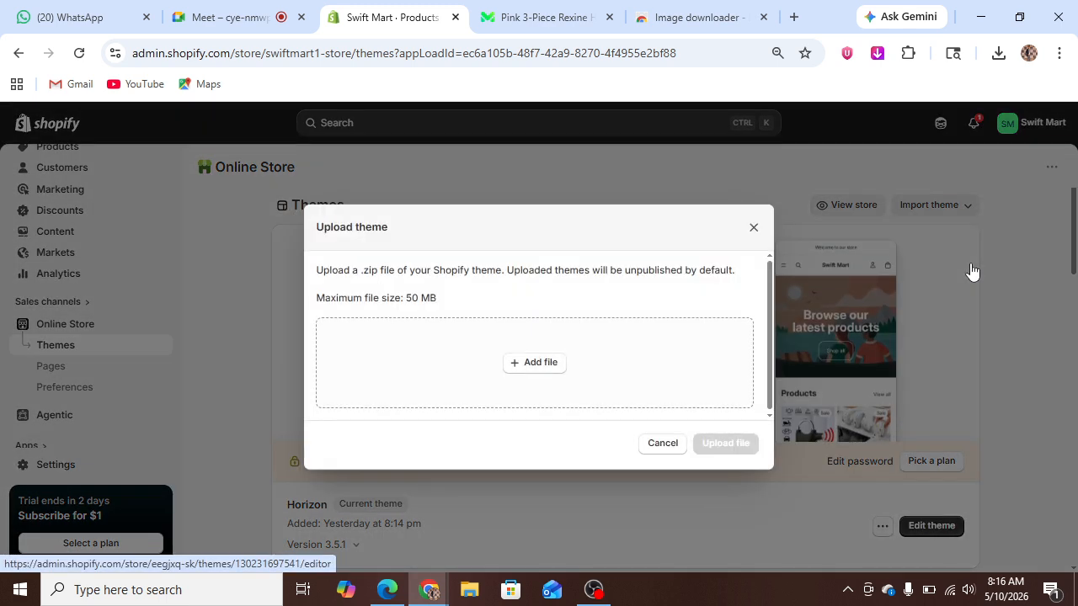
pyautogui.click(553, 371)
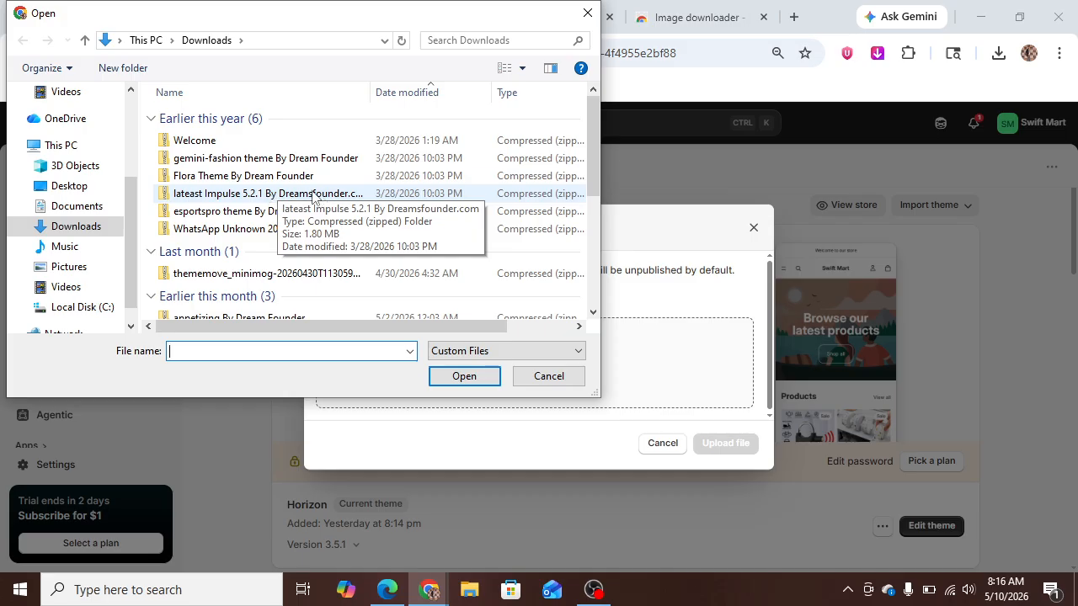
pyautogui.click(268, 196)
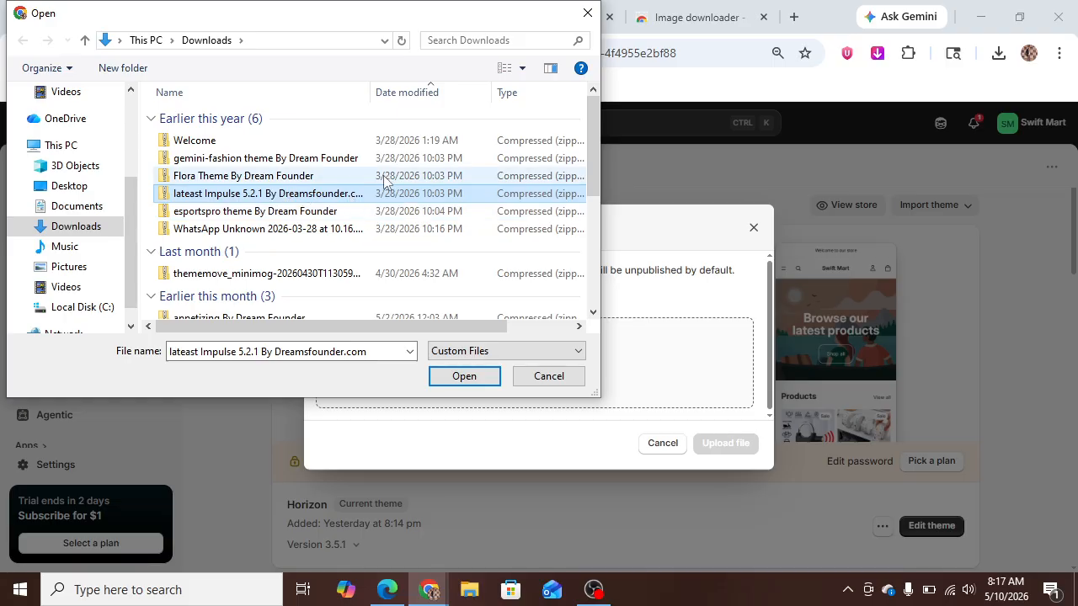
pyautogui.click(470, 379)
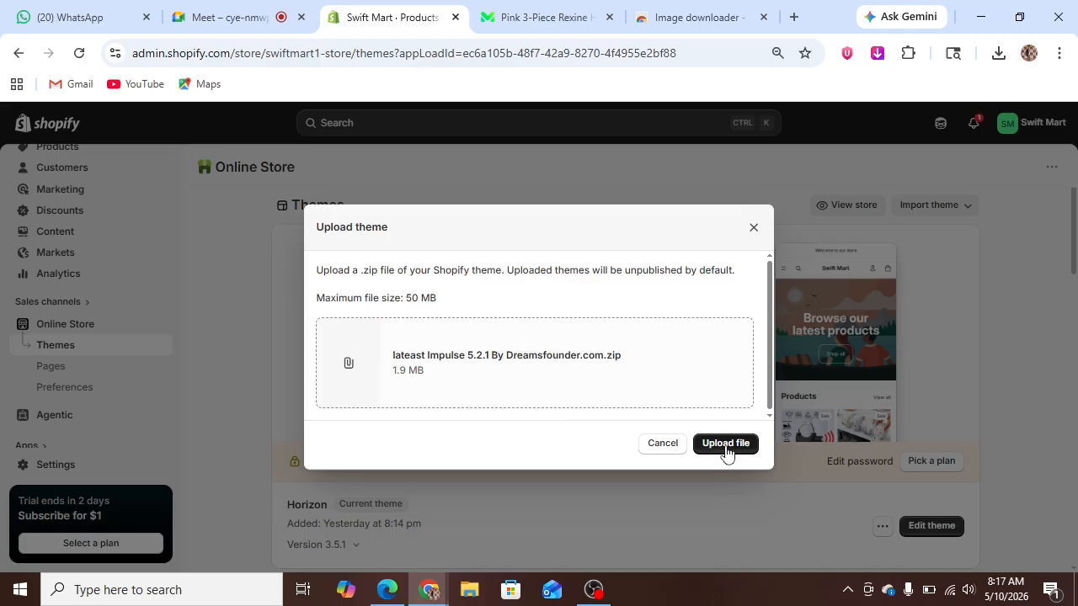
pyautogui.click(725, 447)
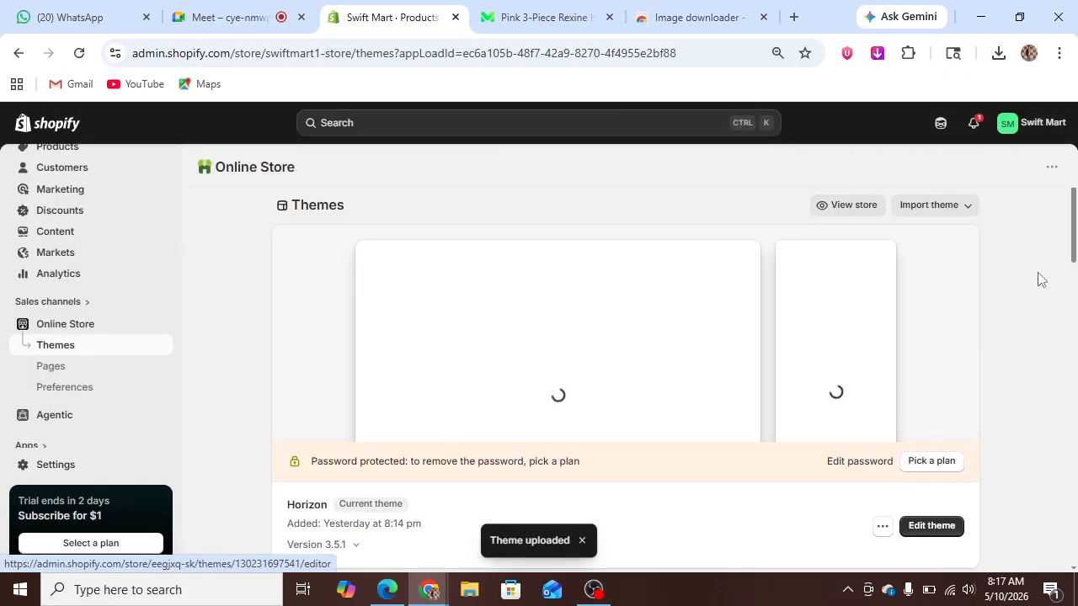
# Publish the draft theme lateast-impulse-5-2-1-by-dreamsfounder-com as the store's current theme
pyautogui.moveTo(1073, 241); pyautogui.dragTo(1074, 337)
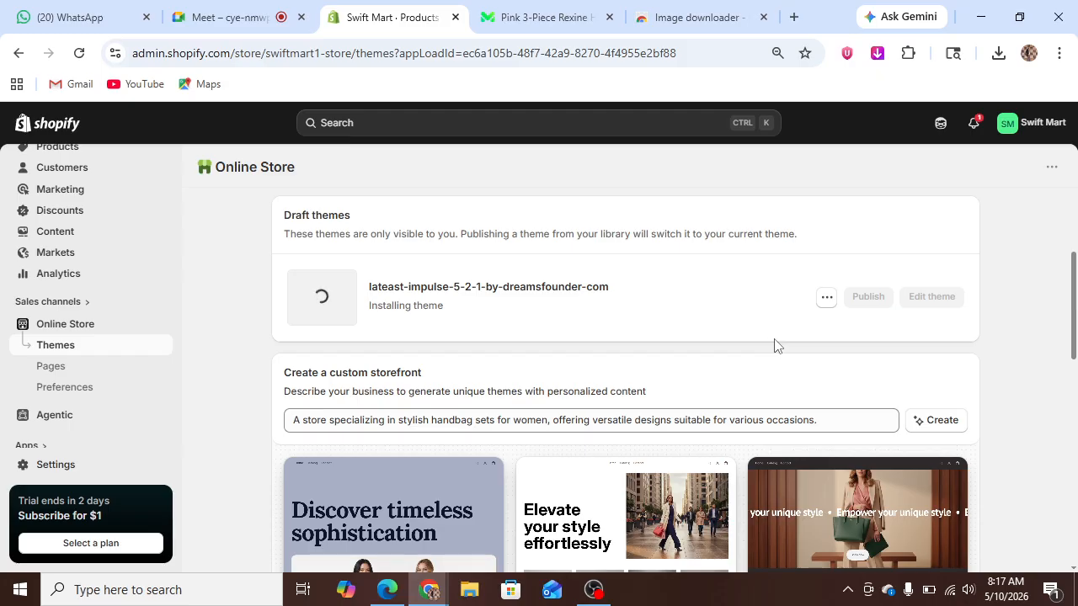
pyautogui.moveTo(1075, 320); pyautogui.dragTo(1076, 374)
pyautogui.moveTo(581, 325)
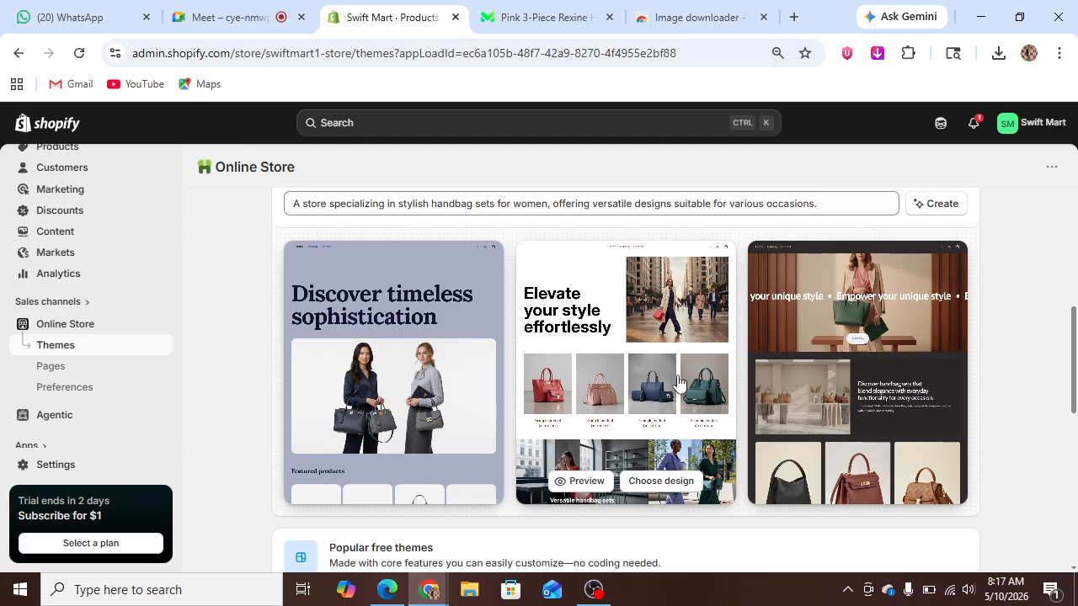
pyautogui.moveTo(765, 457)
pyautogui.moveTo(1075, 404); pyautogui.dragTo(1074, 309)
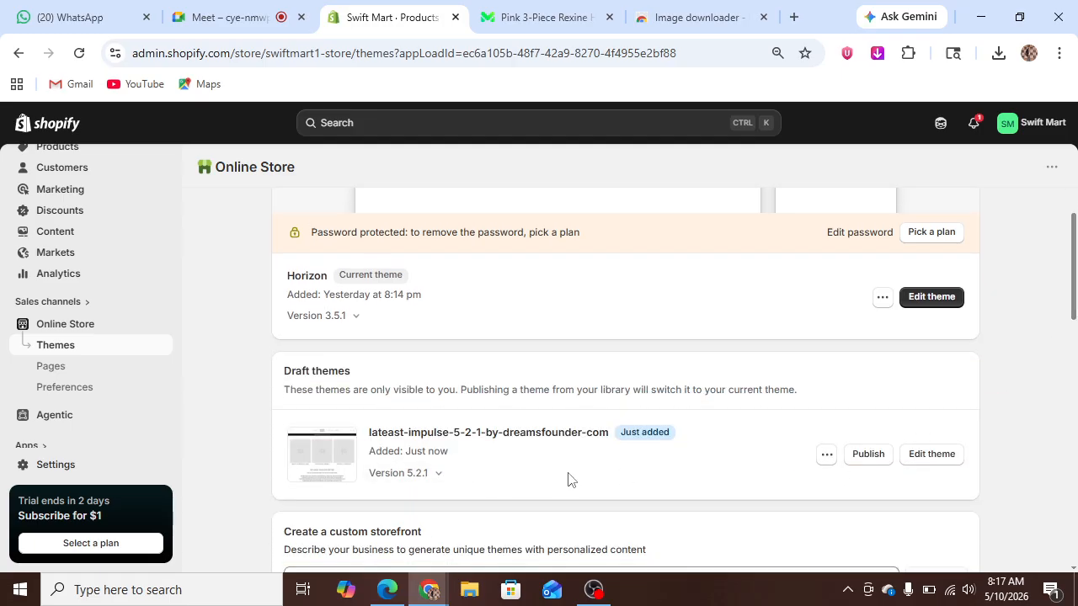
pyautogui.click(868, 459)
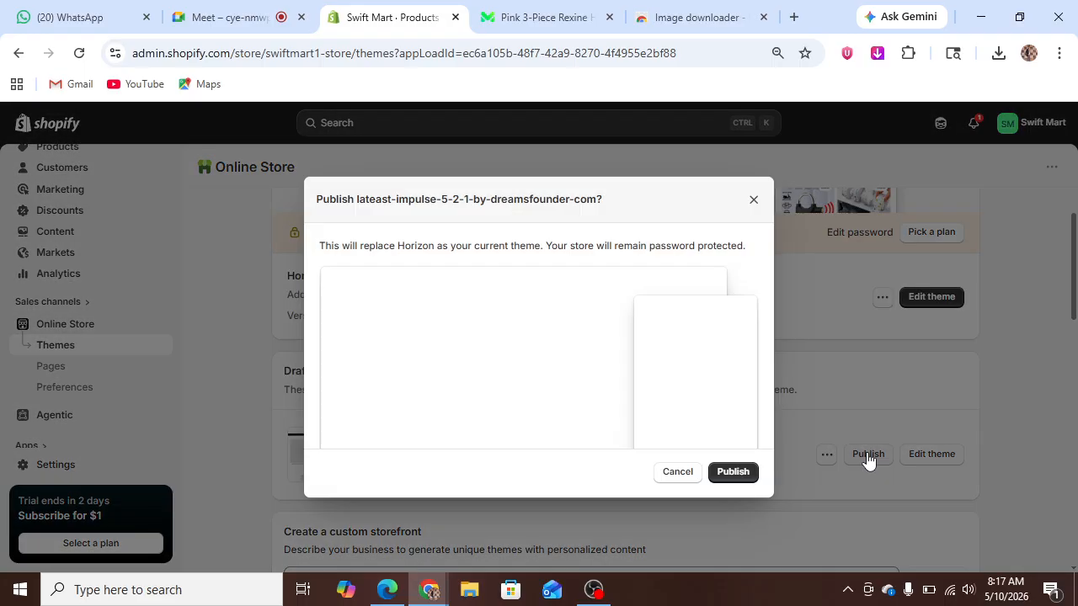
pyautogui.click(741, 473)
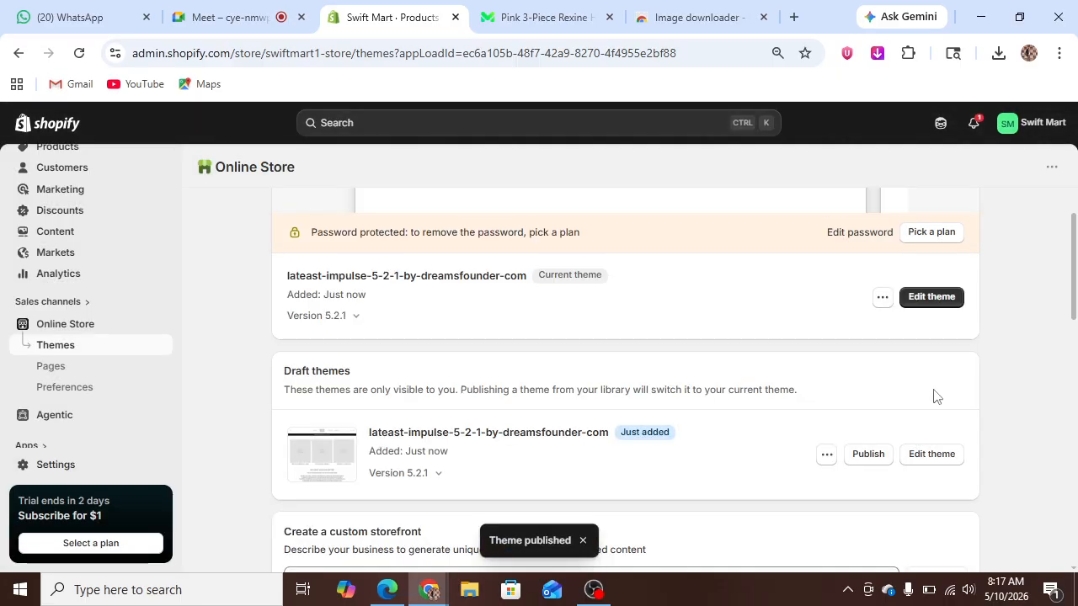
# View the live Swift Mart storefront with the published theme, look through its home page, and return to the Themes page
pyautogui.moveTo(1076, 310); pyautogui.dragTo(1076, 235)
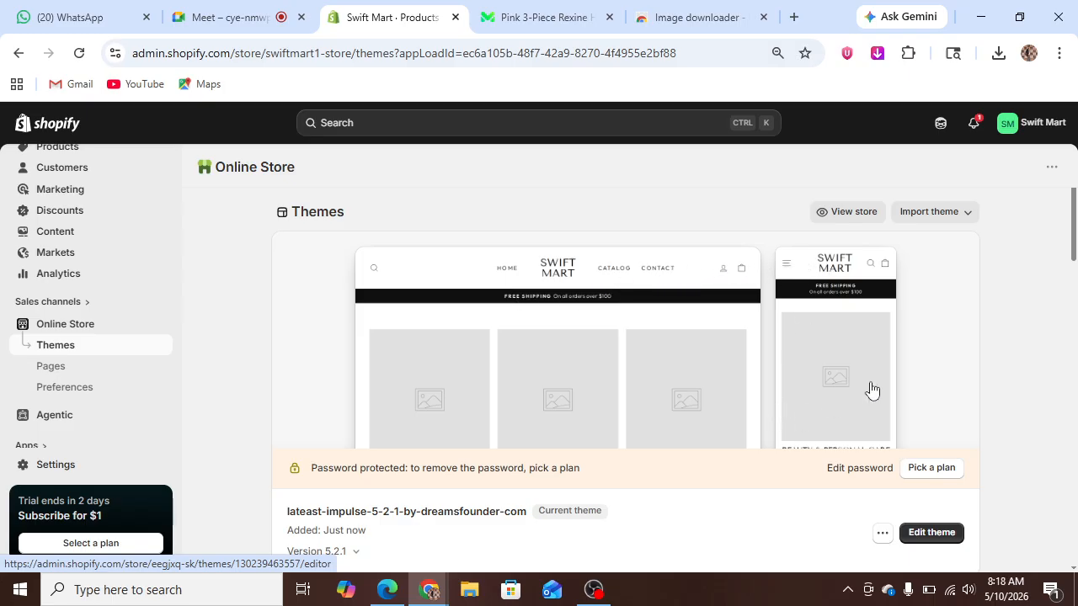
pyautogui.moveTo(518, 400); pyautogui.dragTo(571, 322)
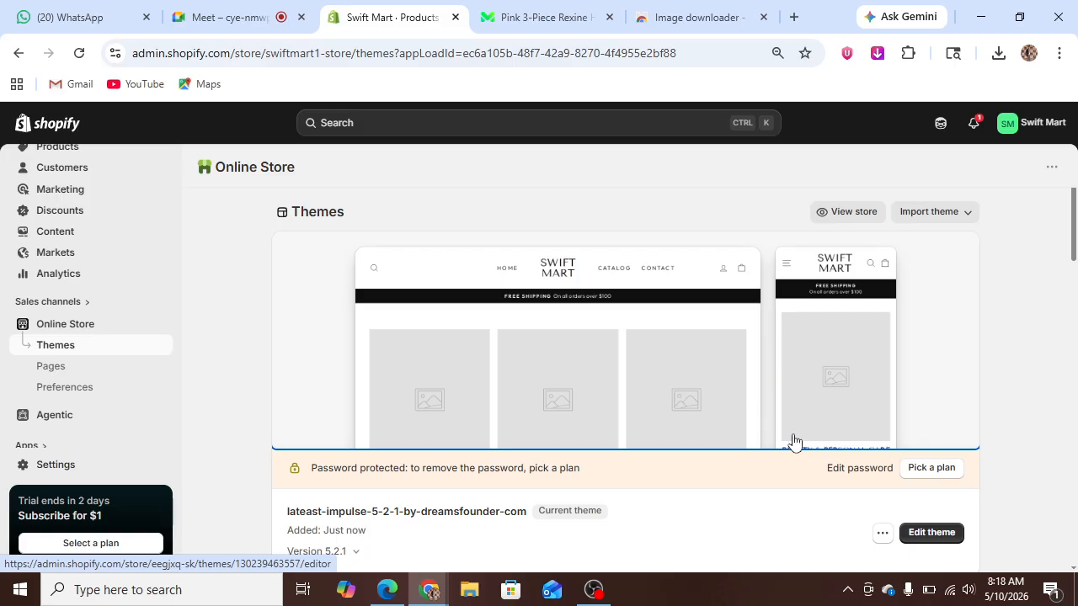
pyautogui.click(866, 214)
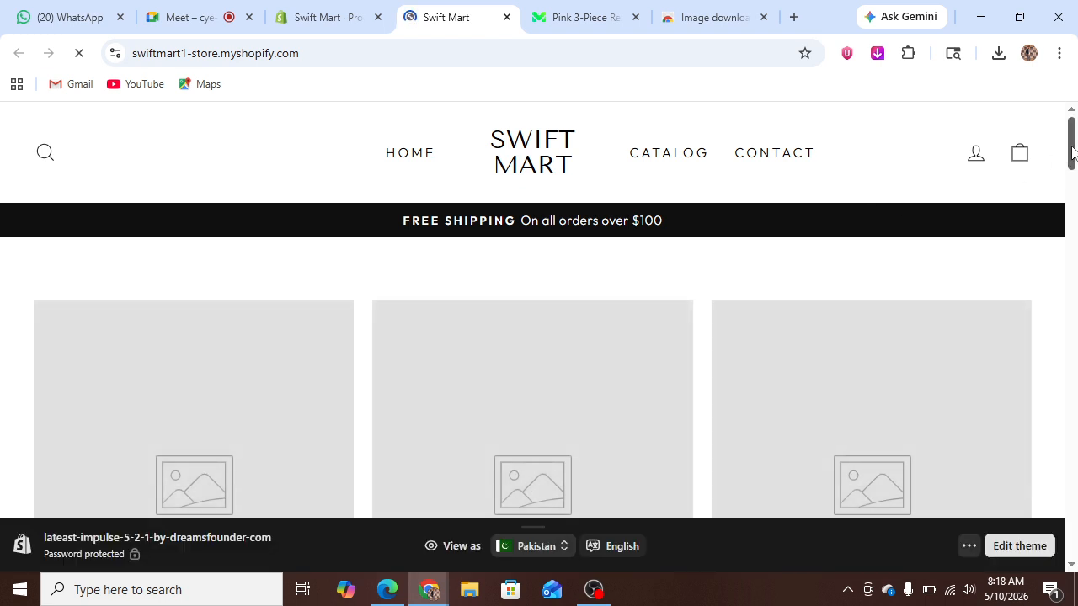
pyautogui.moveTo(1073, 152); pyautogui.dragTo(1074, 198)
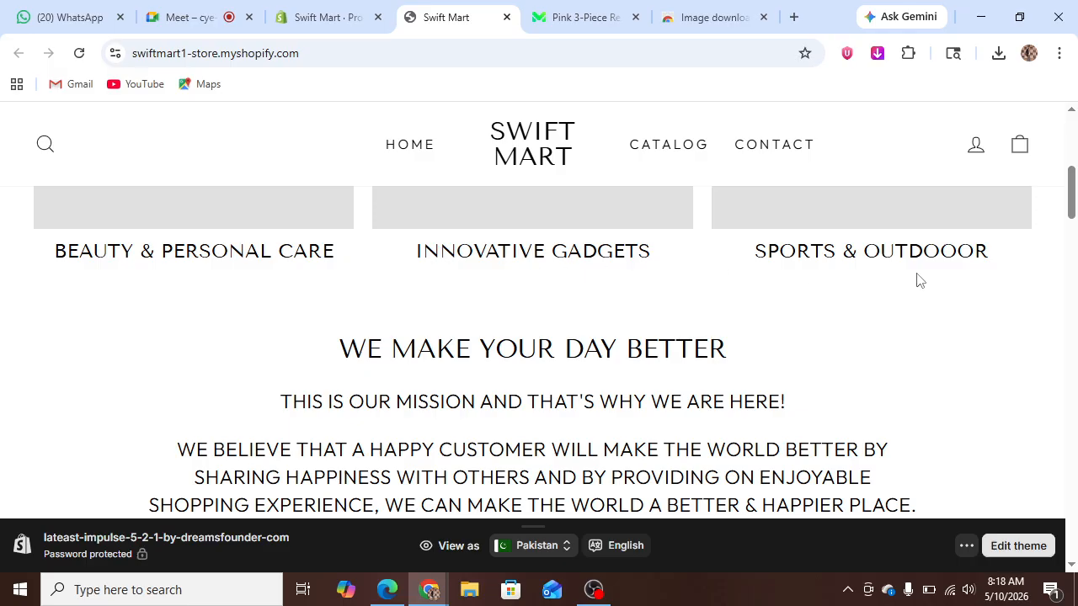
pyautogui.moveTo(1072, 202); pyautogui.dragTo(1072, 111)
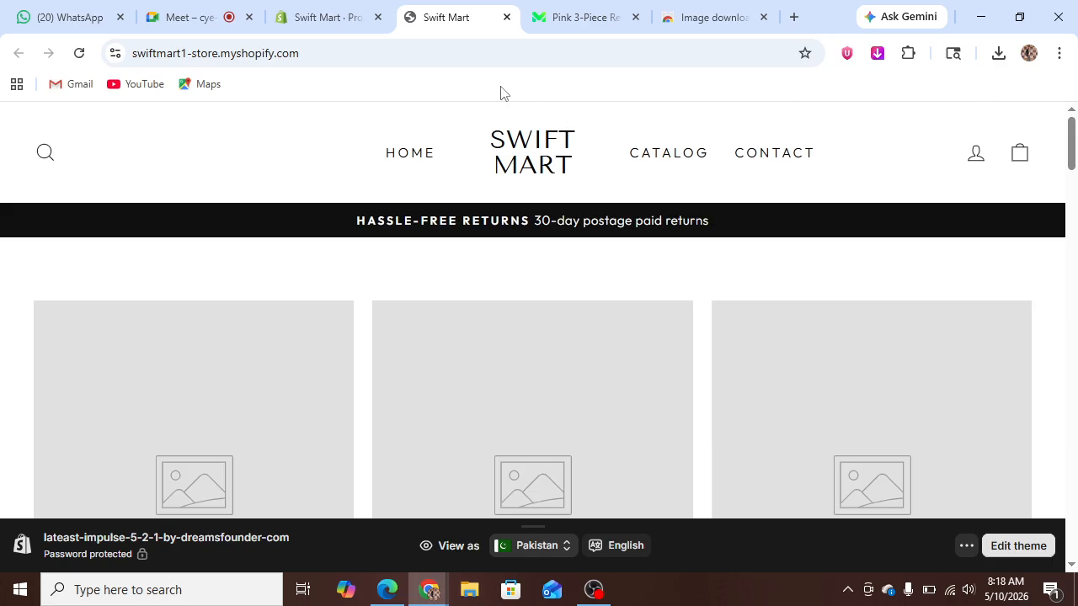
pyautogui.click(310, 17)
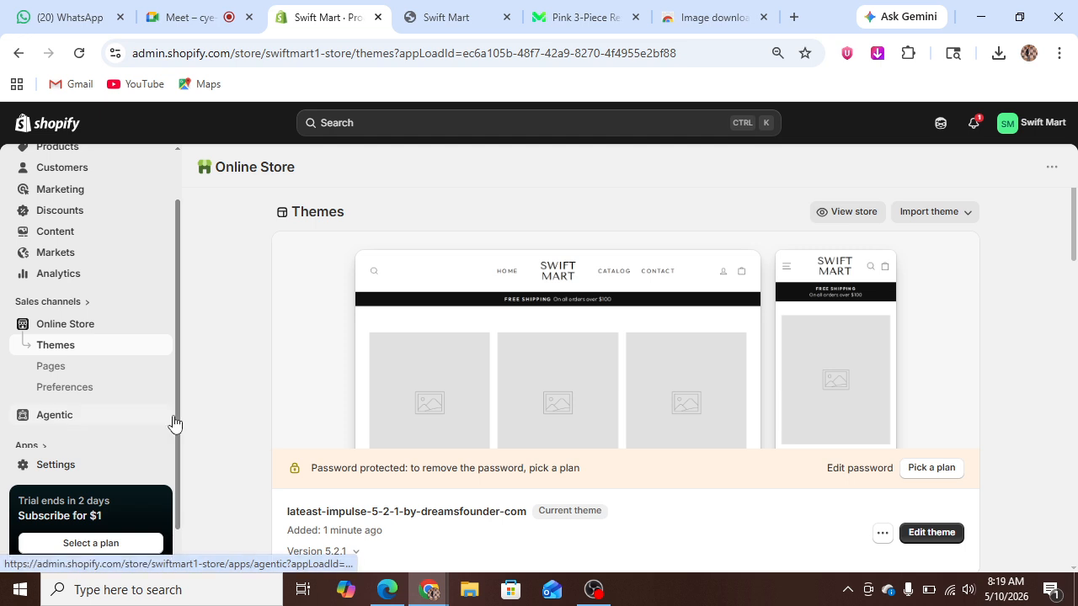
pyautogui.moveTo(173, 422); pyautogui.dragTo(242, 384)
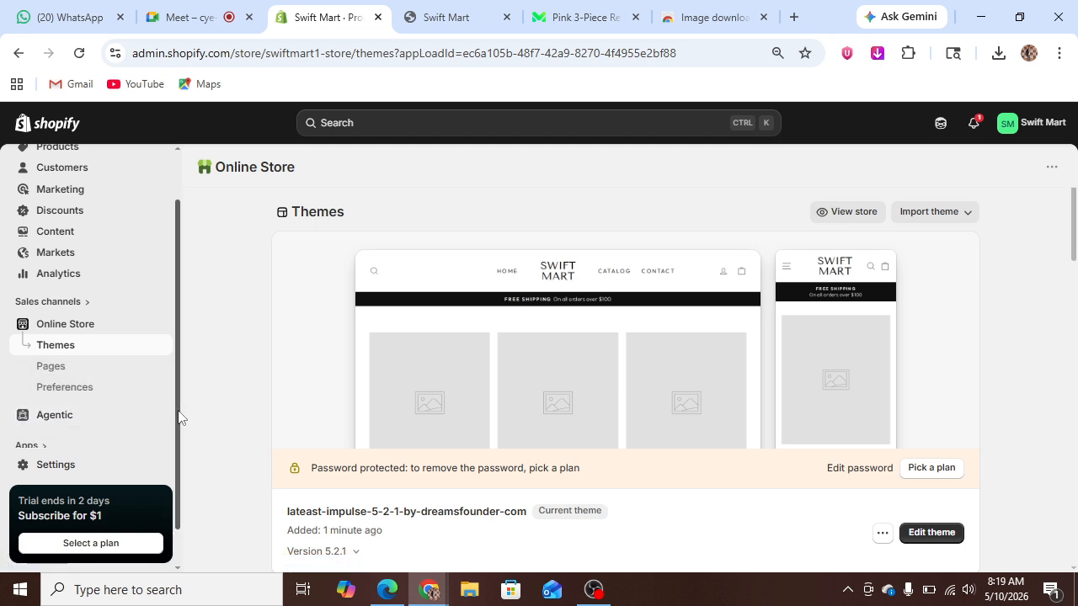
# Open the store's product list, look through all its pages to the last one, and return to the first page
pyautogui.scroll(2, 180, 418)
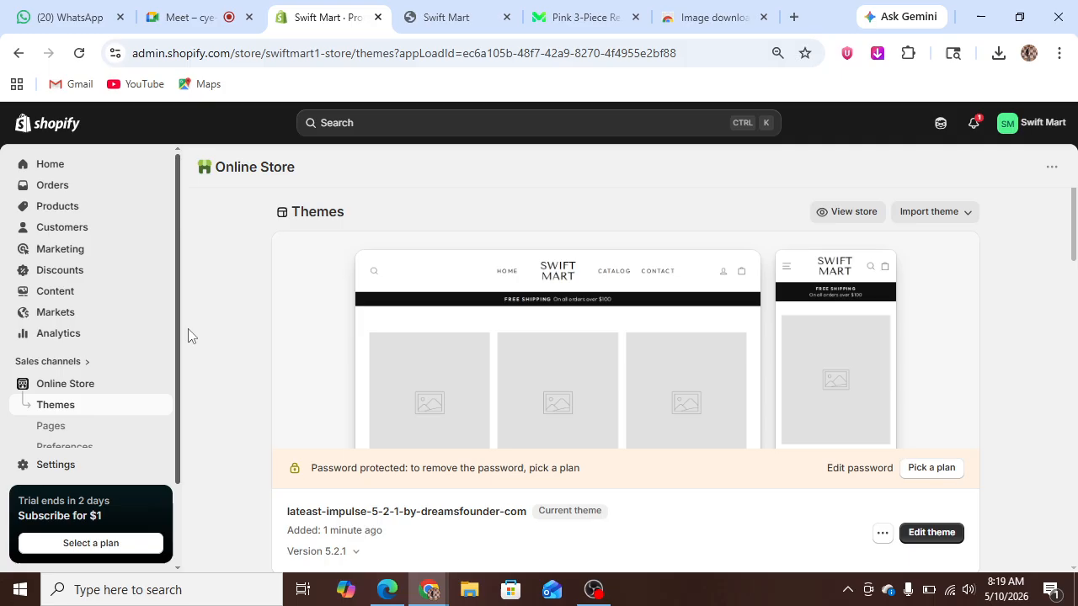
pyautogui.click(78, 207)
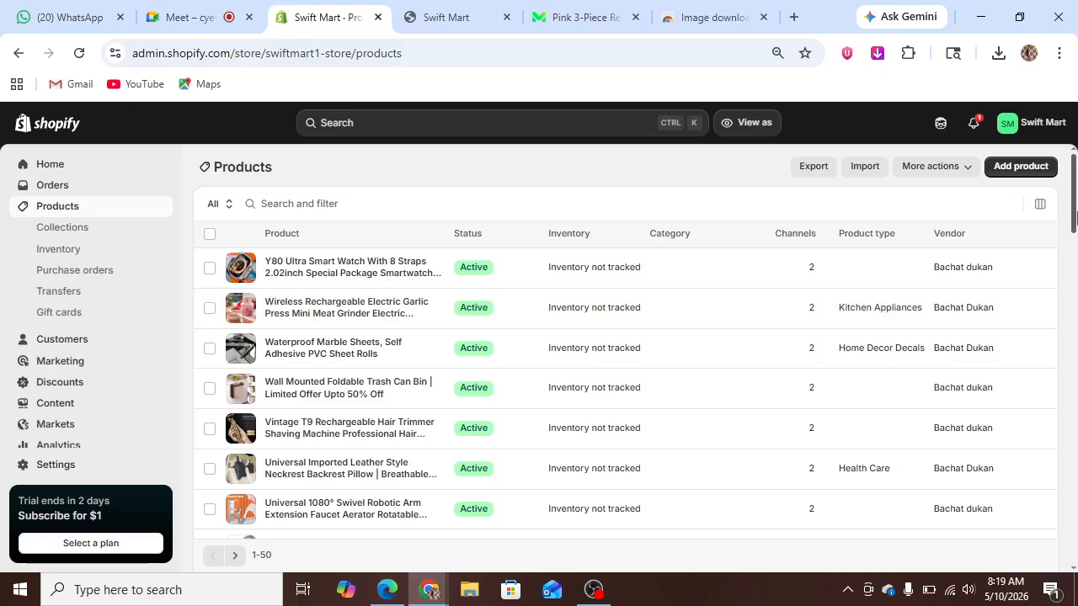
pyautogui.moveTo(1074, 217); pyautogui.dragTo(1073, 543)
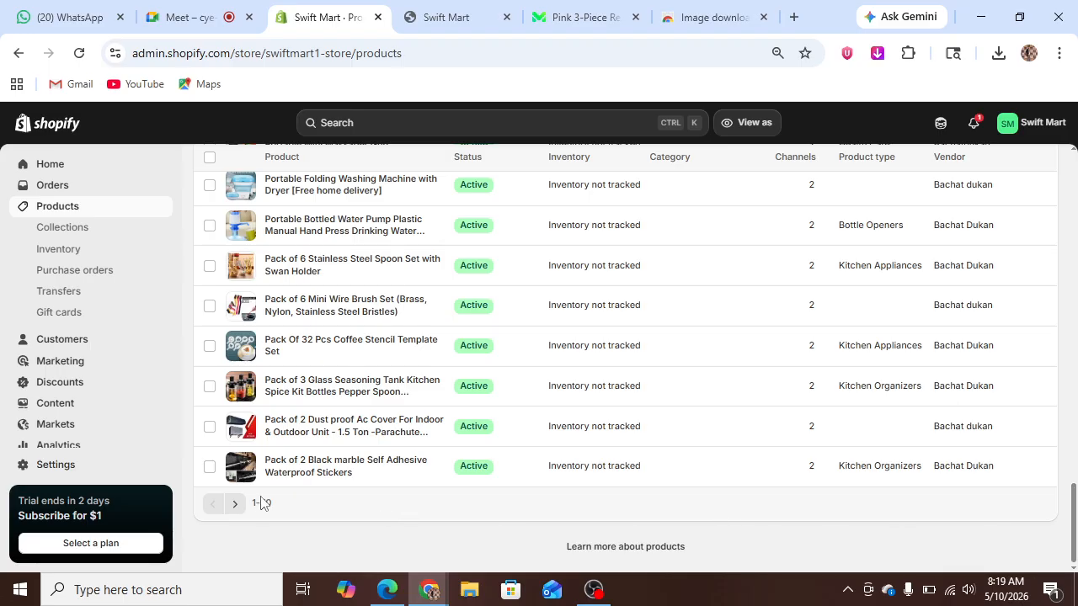
pyautogui.click(228, 509)
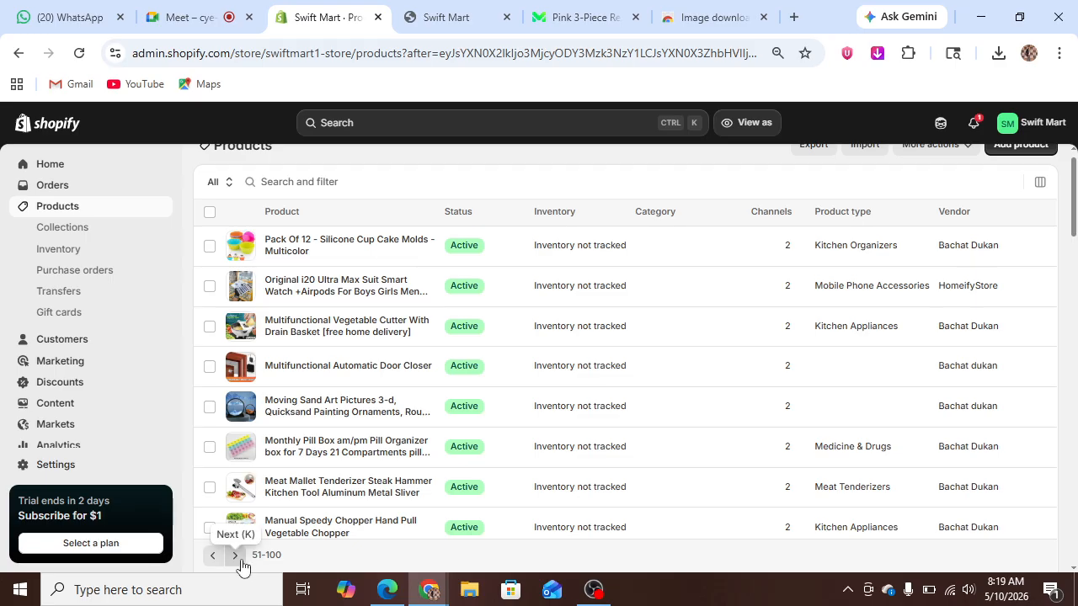
pyautogui.click(237, 557)
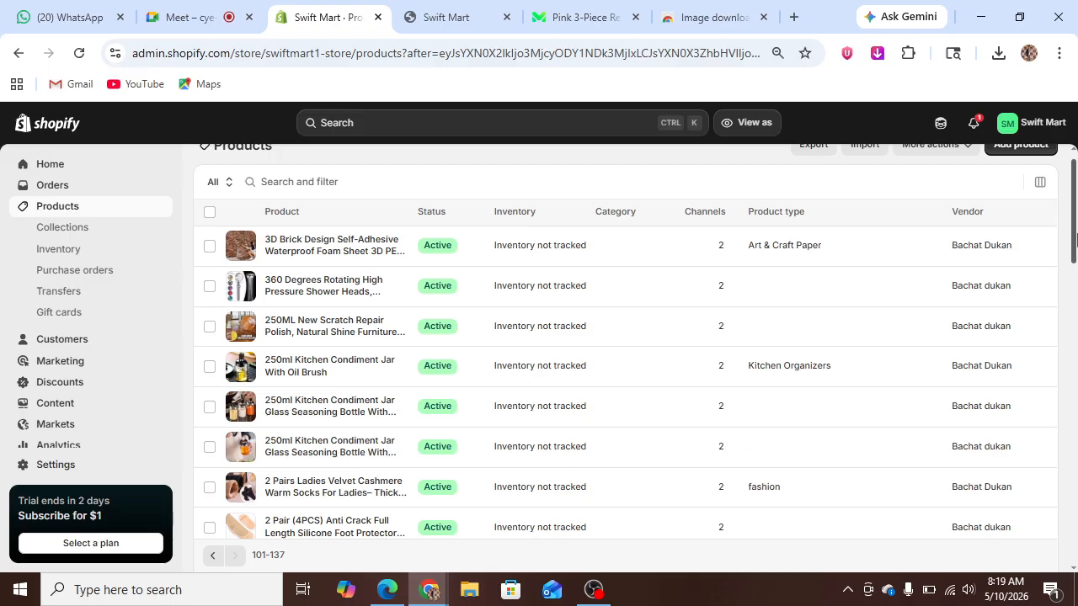
pyautogui.scroll(1, 1076, 196)
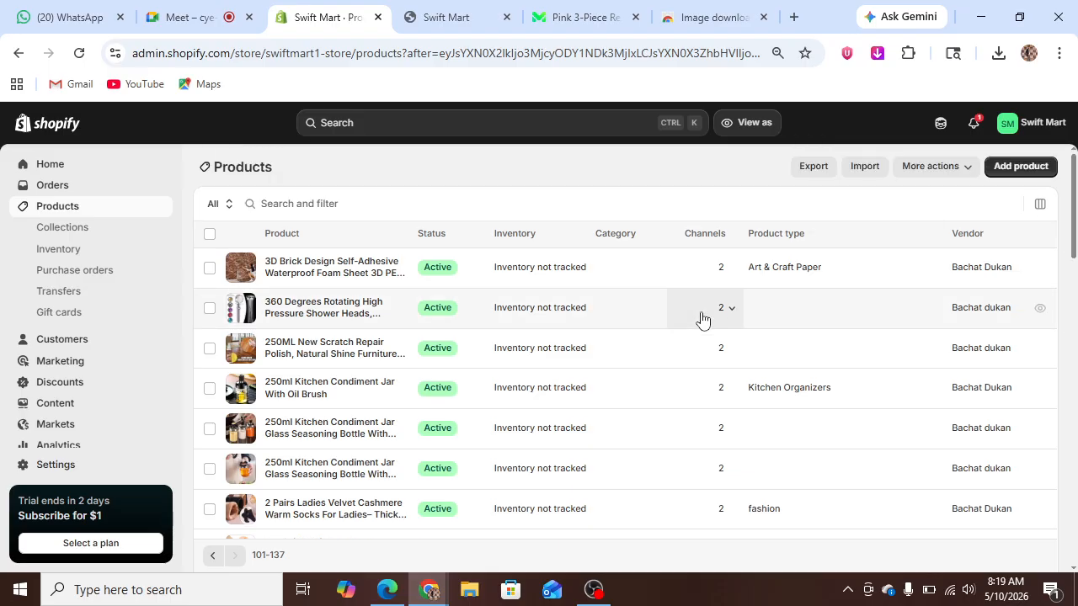
pyautogui.click(212, 556)
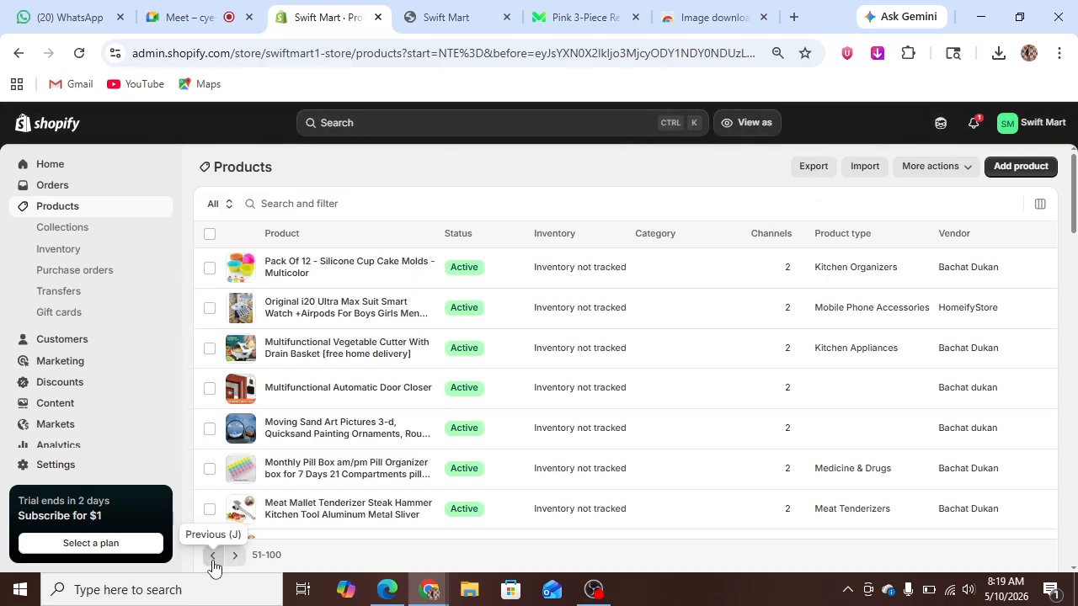
pyautogui.click(214, 557)
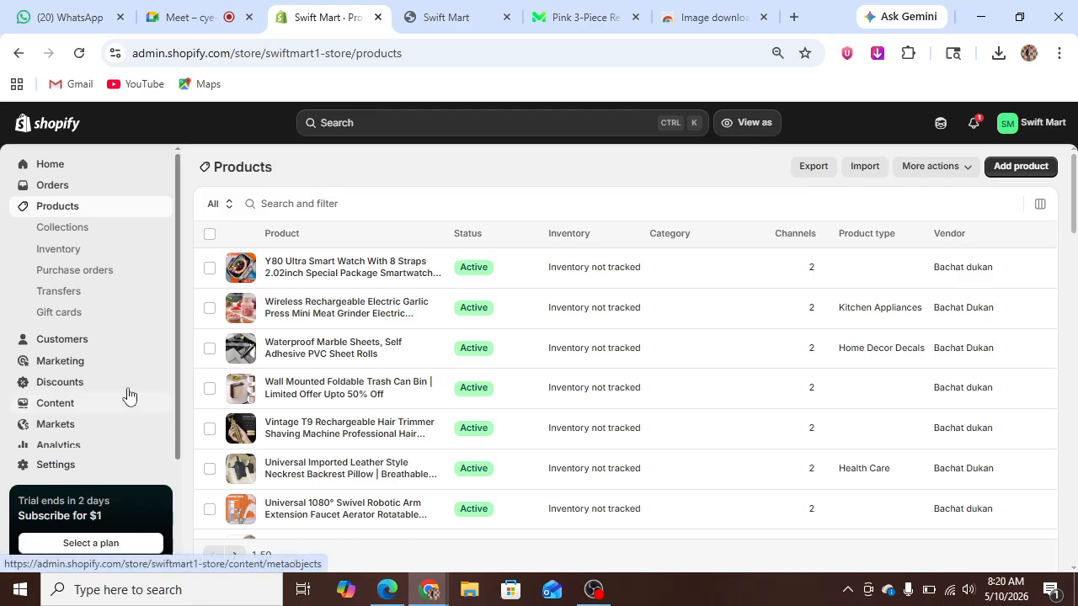
# Switch to the Google Meet call and turn the microphone off and back on
pyautogui.click(181, 15)
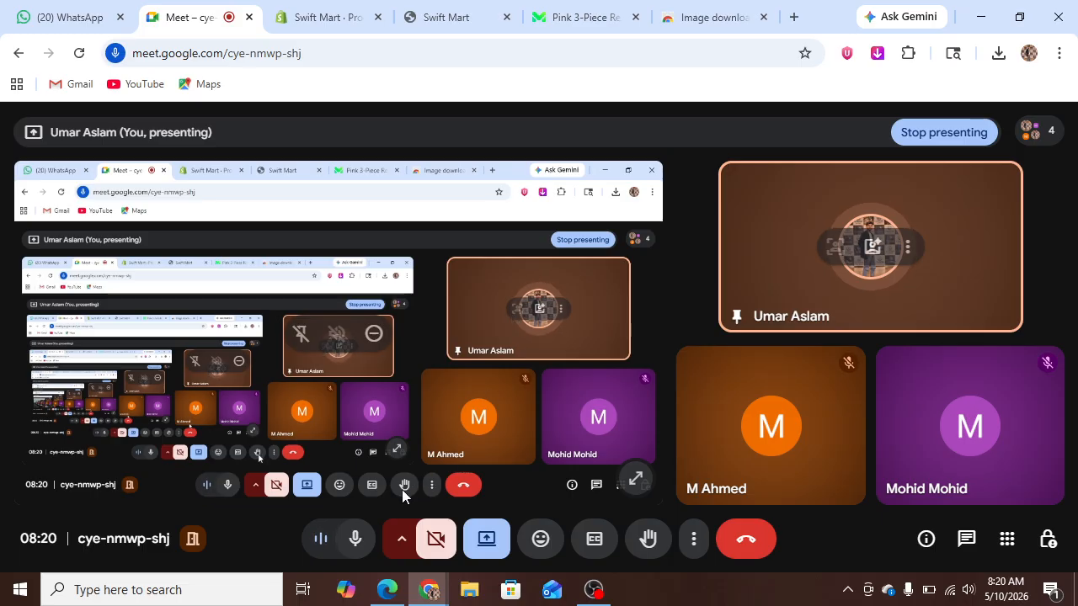
pyautogui.click(348, 552)
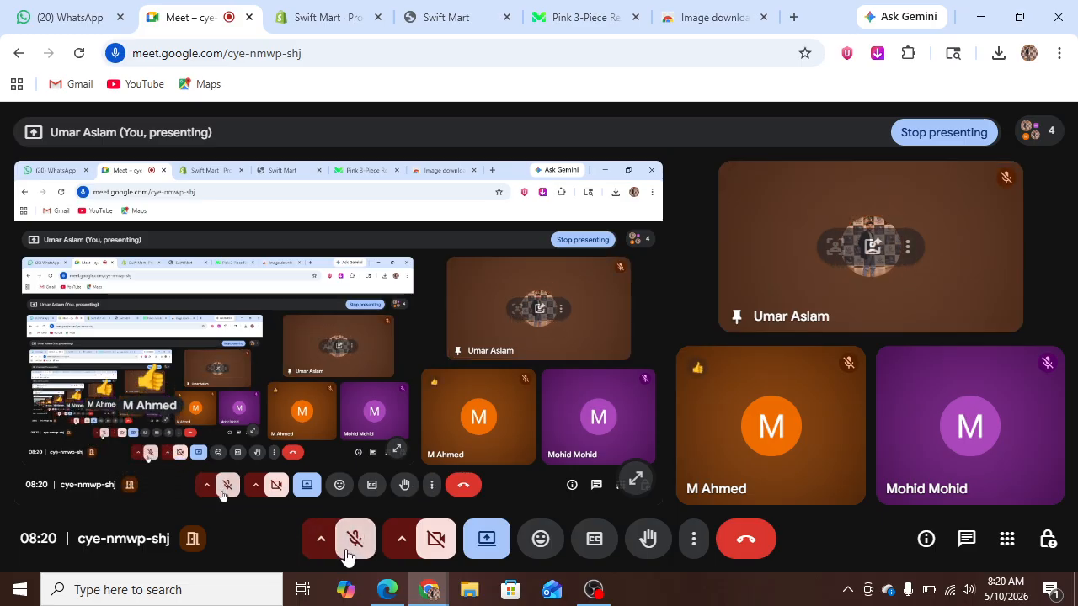
pyautogui.click(349, 552)
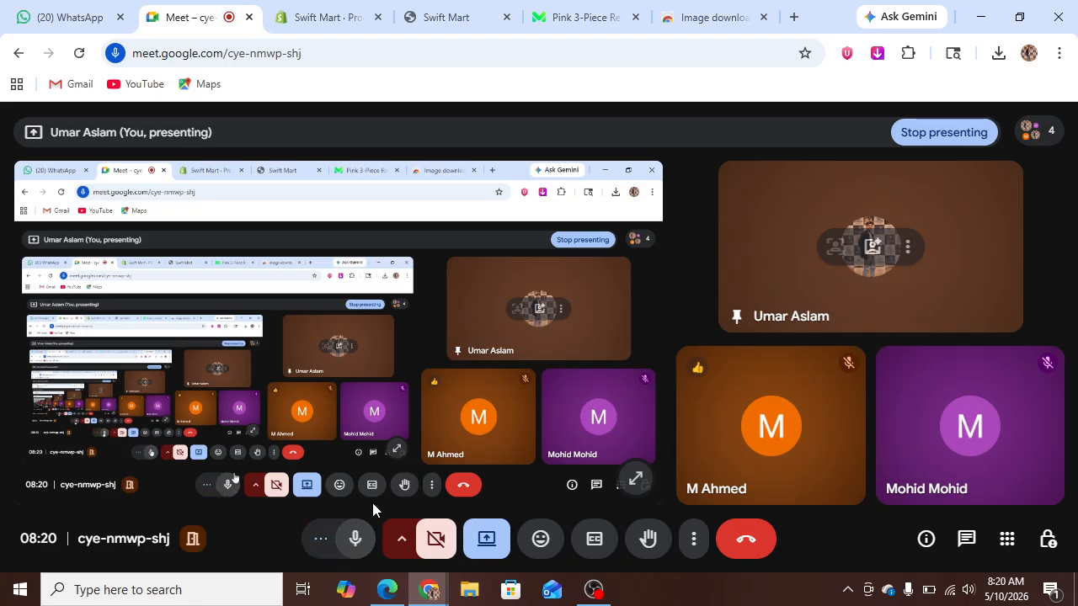